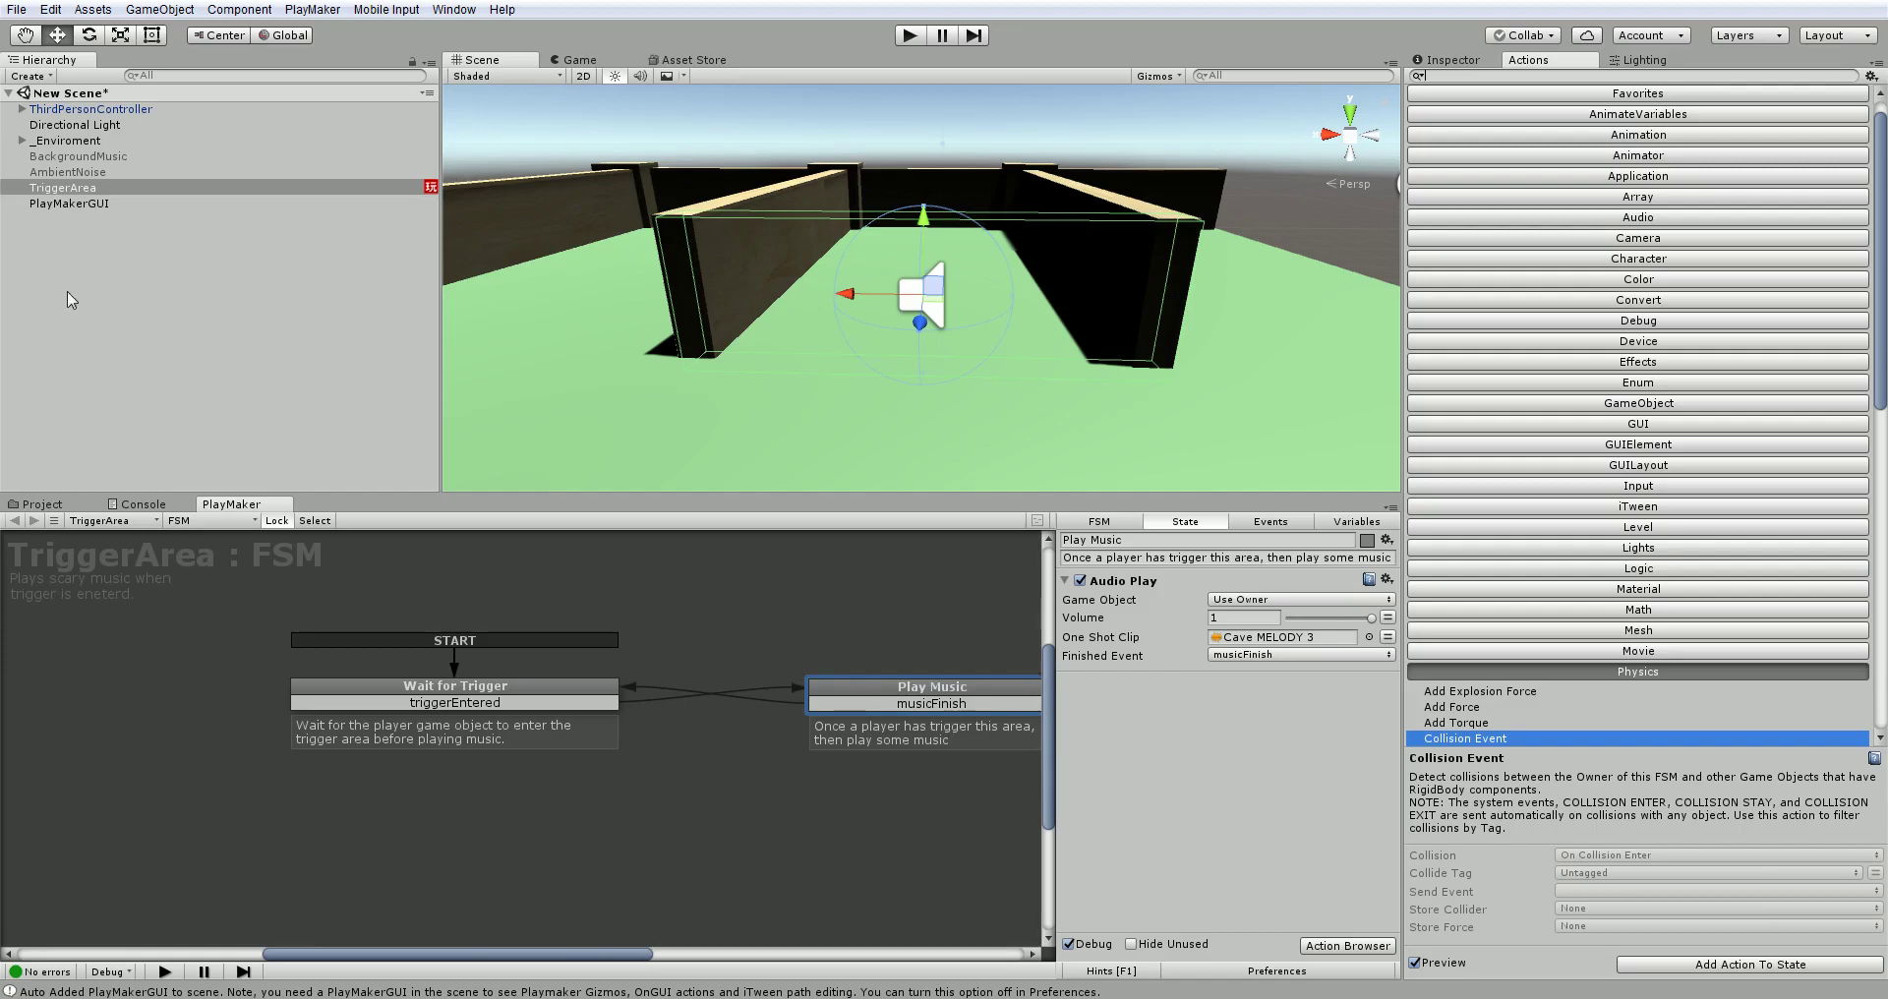
Step: Create a new 3D Cube from the Hierarchy context menu
click(66, 240)
right_click(67, 240)
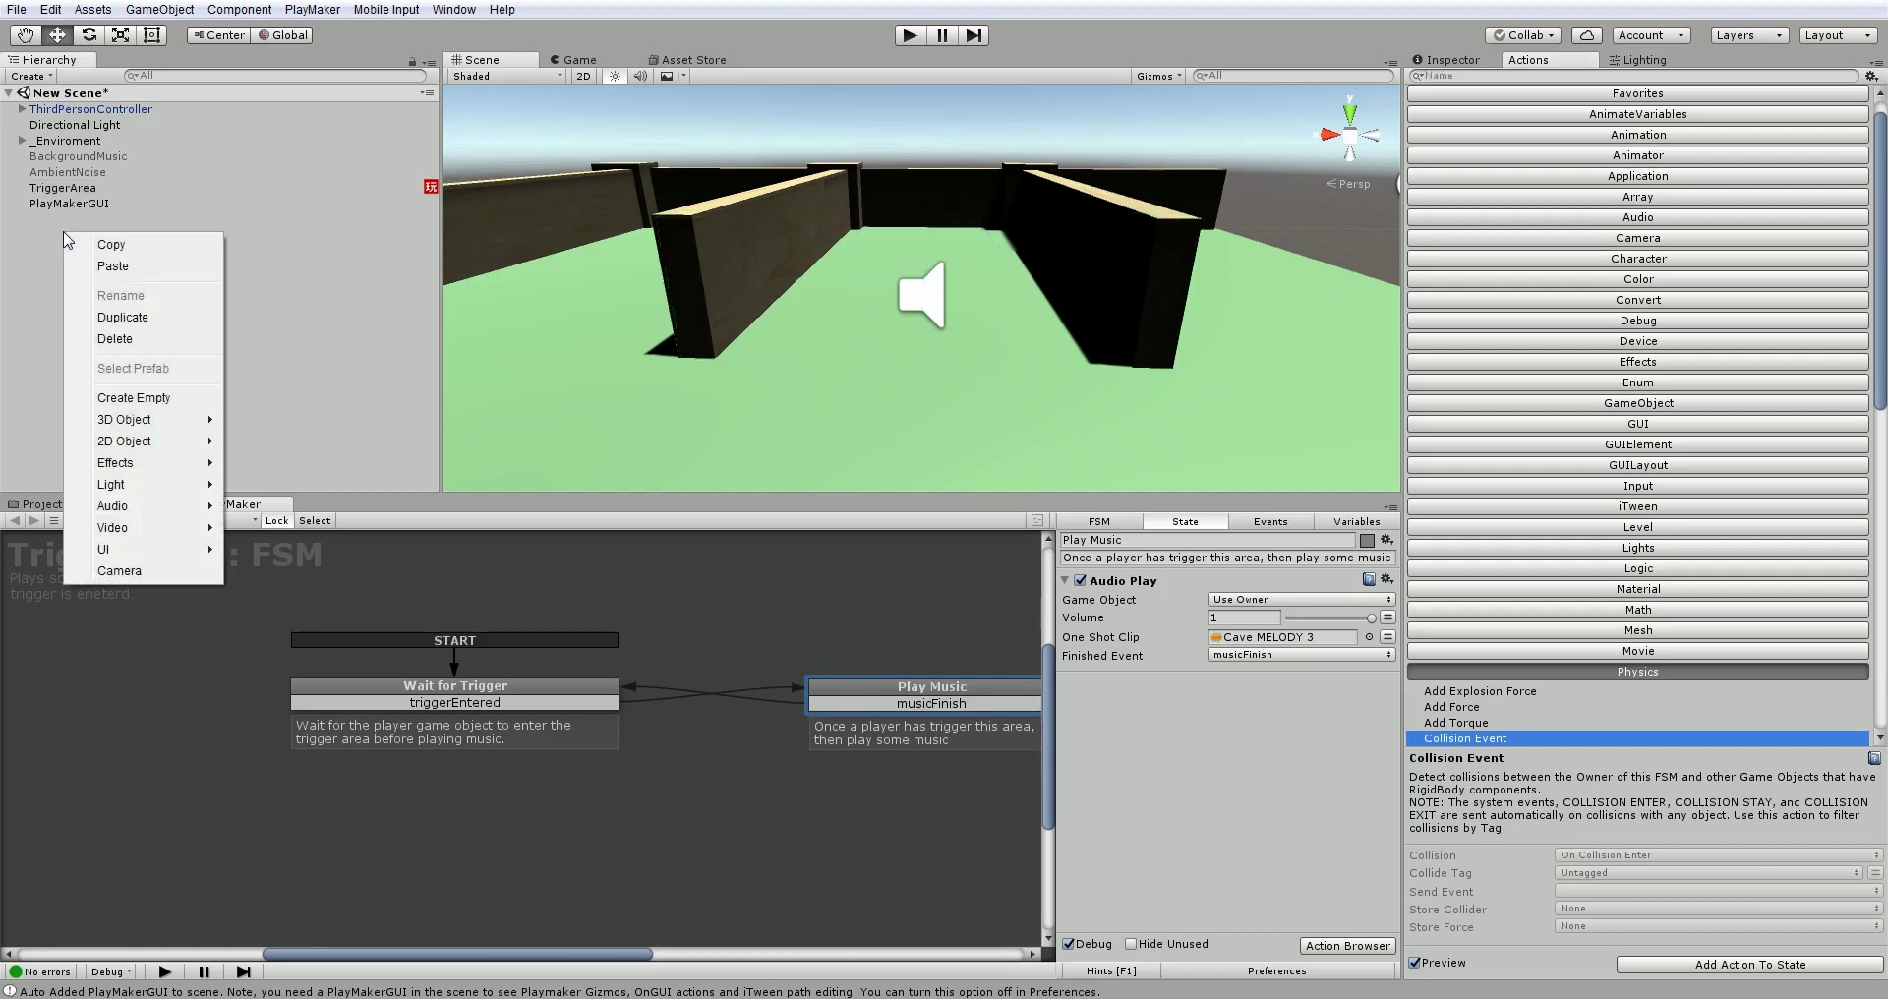
mouse_move(162, 423)
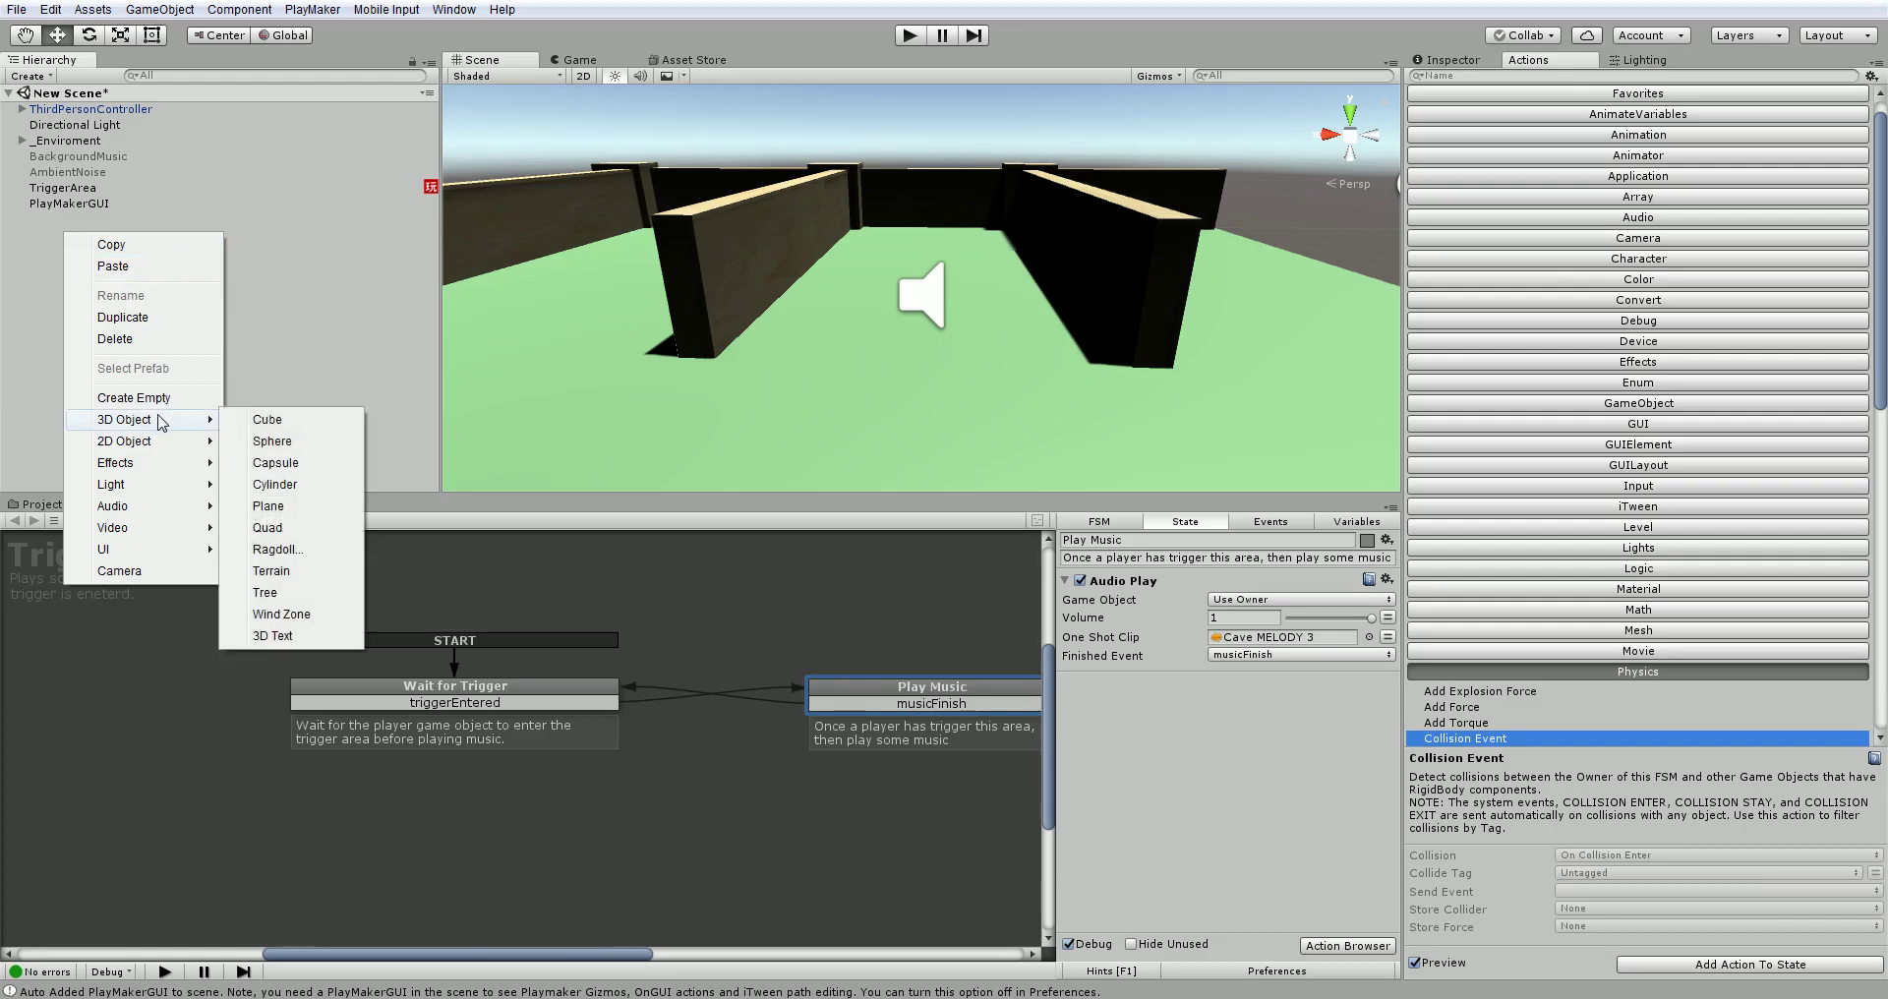
click(278, 427)
Step: Move the cube along X onto the floor beside the maze wall
drag(843, 288, 441, 295)
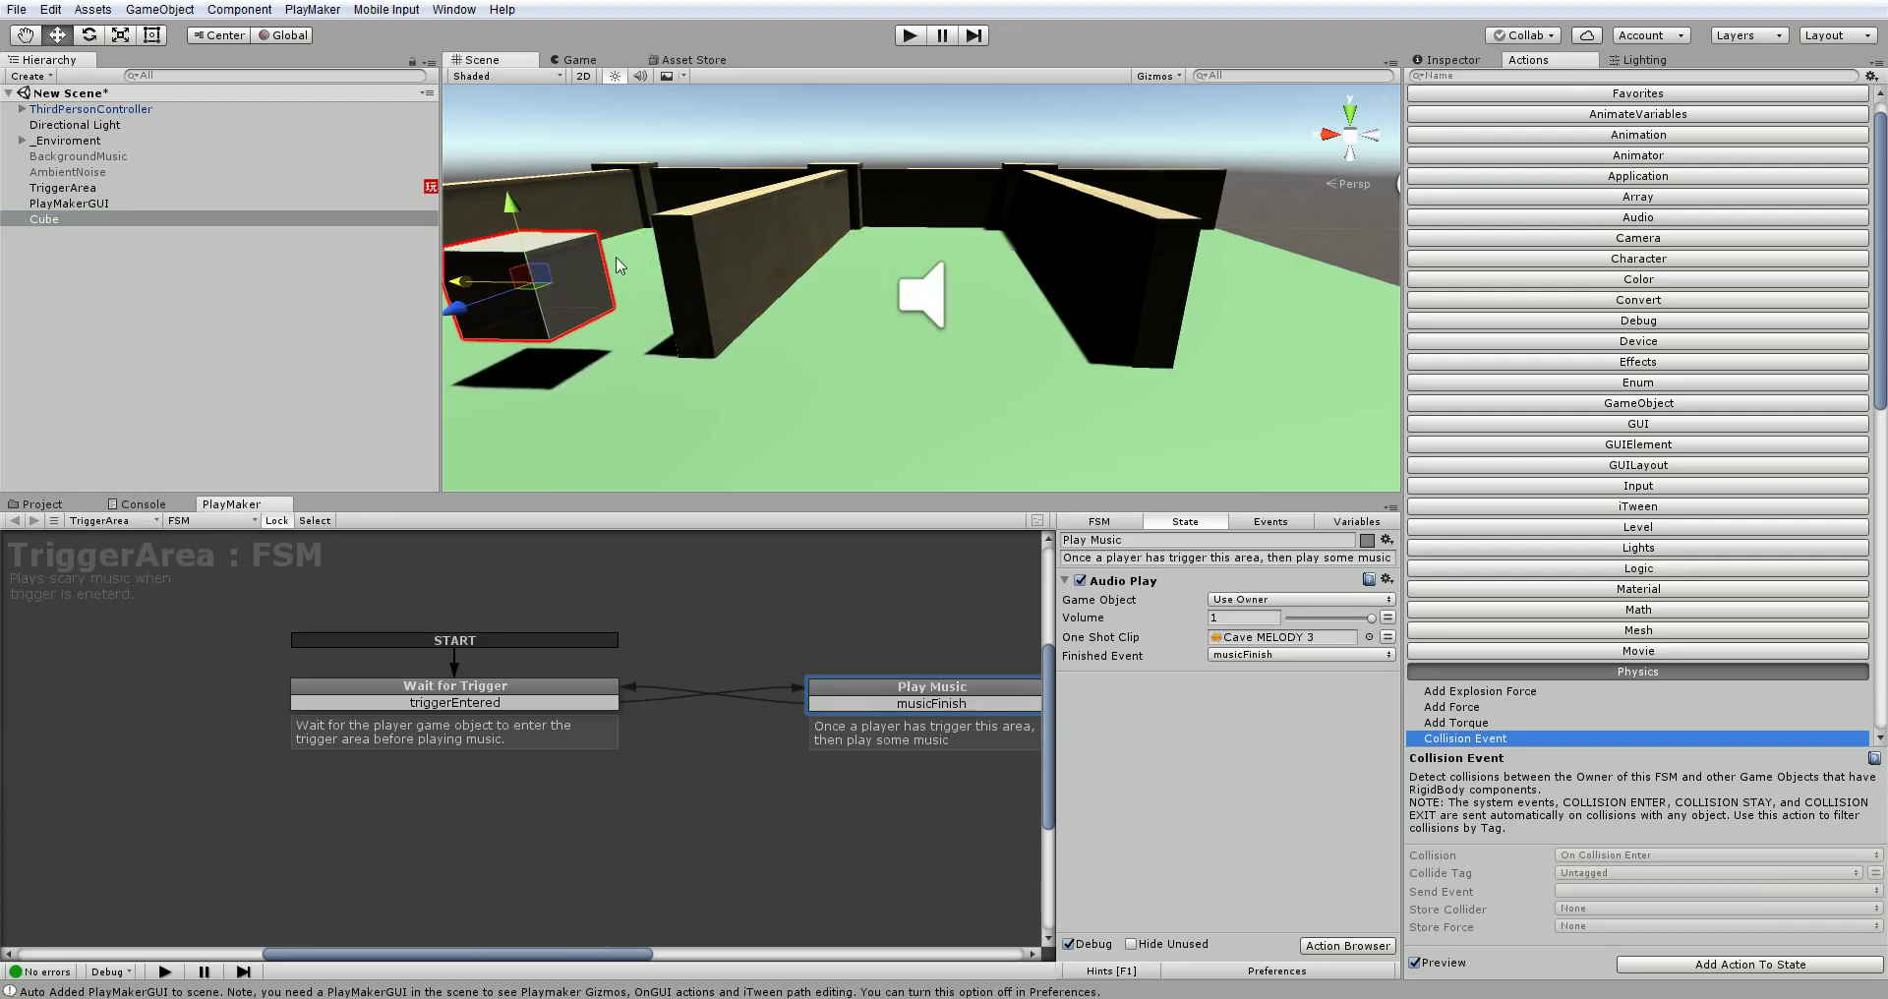
key(f)
alt+drag(996, 393, 685, 421)
drag(844, 312, 910, 311)
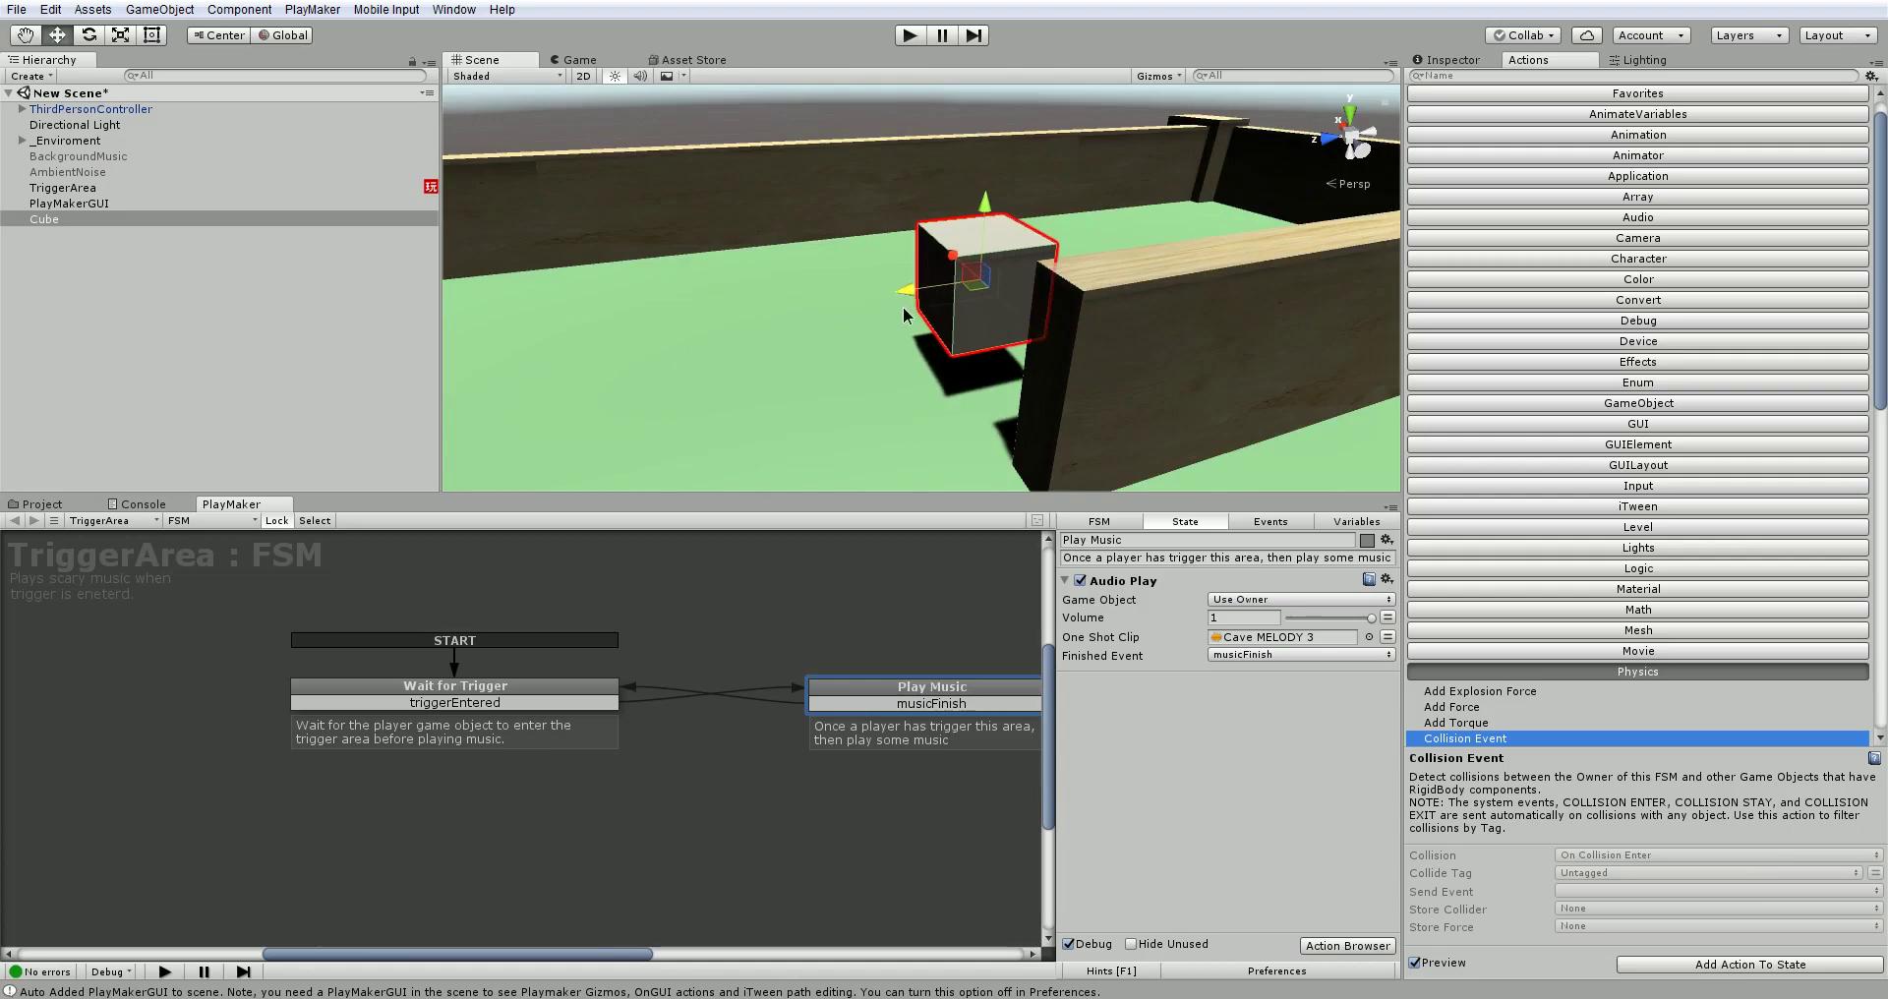
Step: Scale the cube to X 0.72, Y 2.14, Z 1 to form a tall pillar
click(1457, 61)
click(1652, 178)
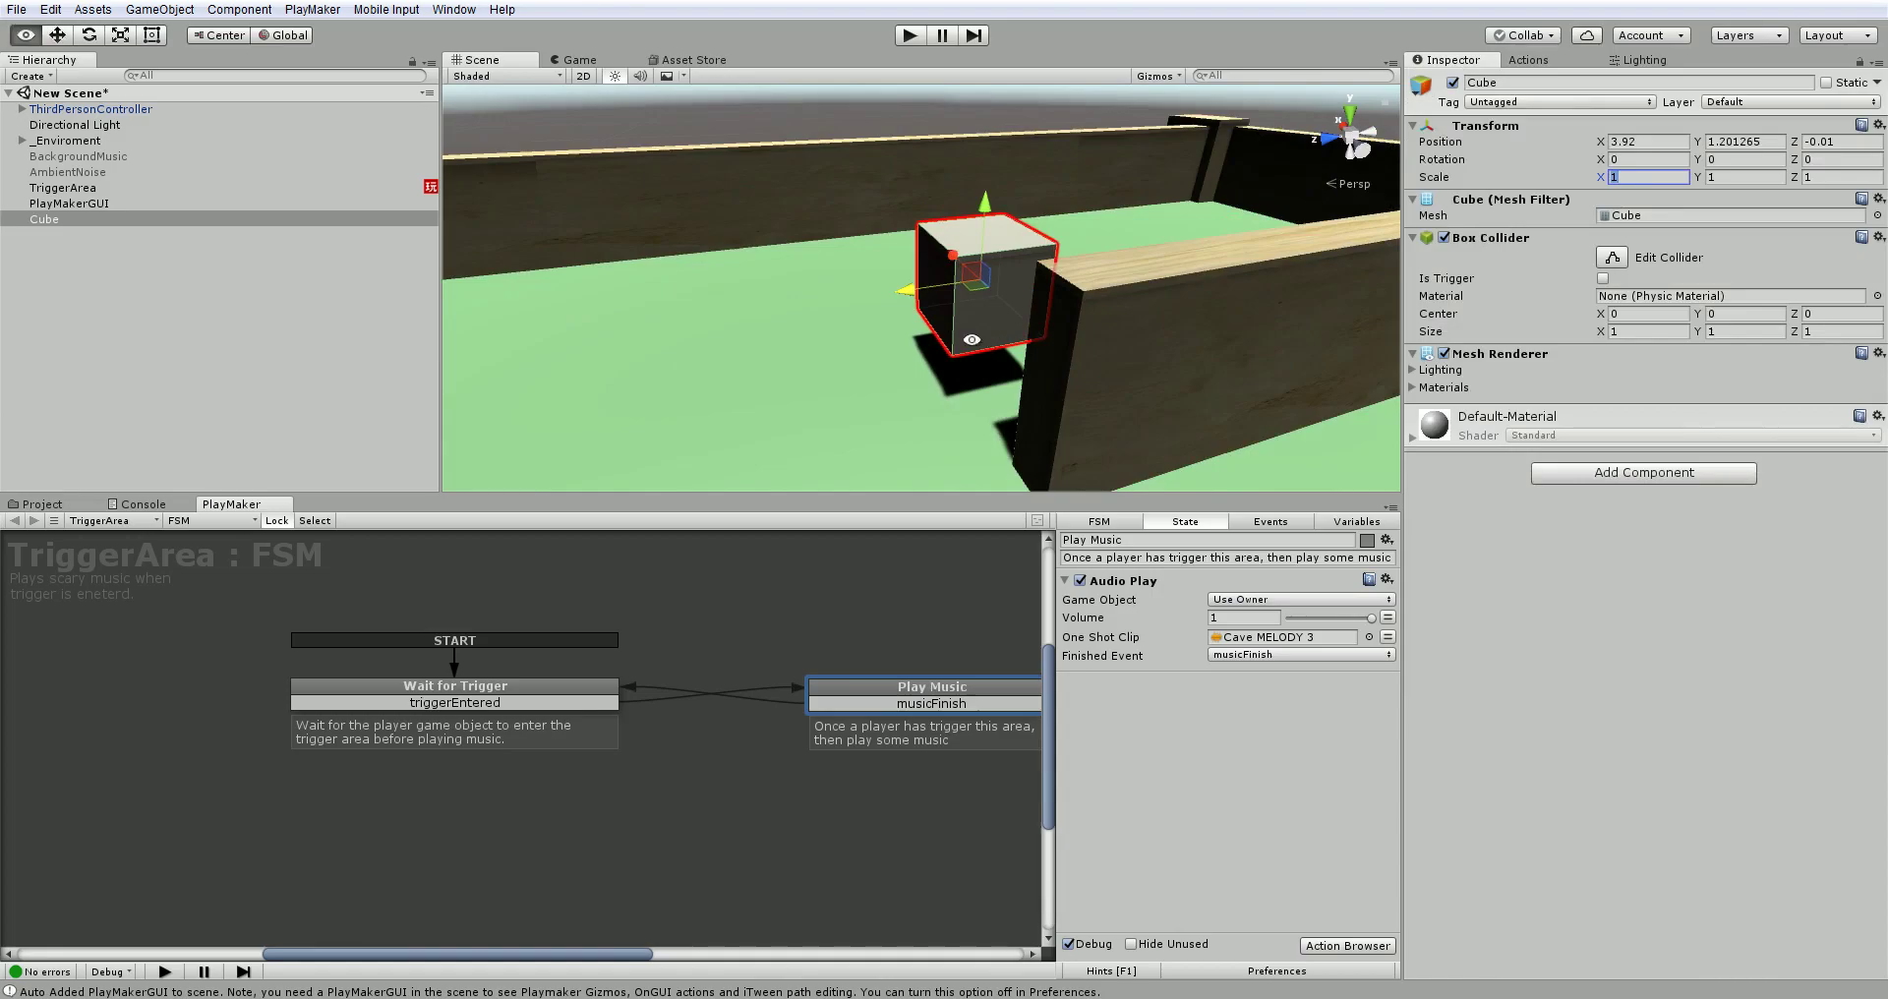
alt+drag(971, 340, 1384, 337)
click(1613, 178)
text(0.75)
key(BackSpace)
text(2)
click(1703, 178)
drag(1700, 179, 1737, 186)
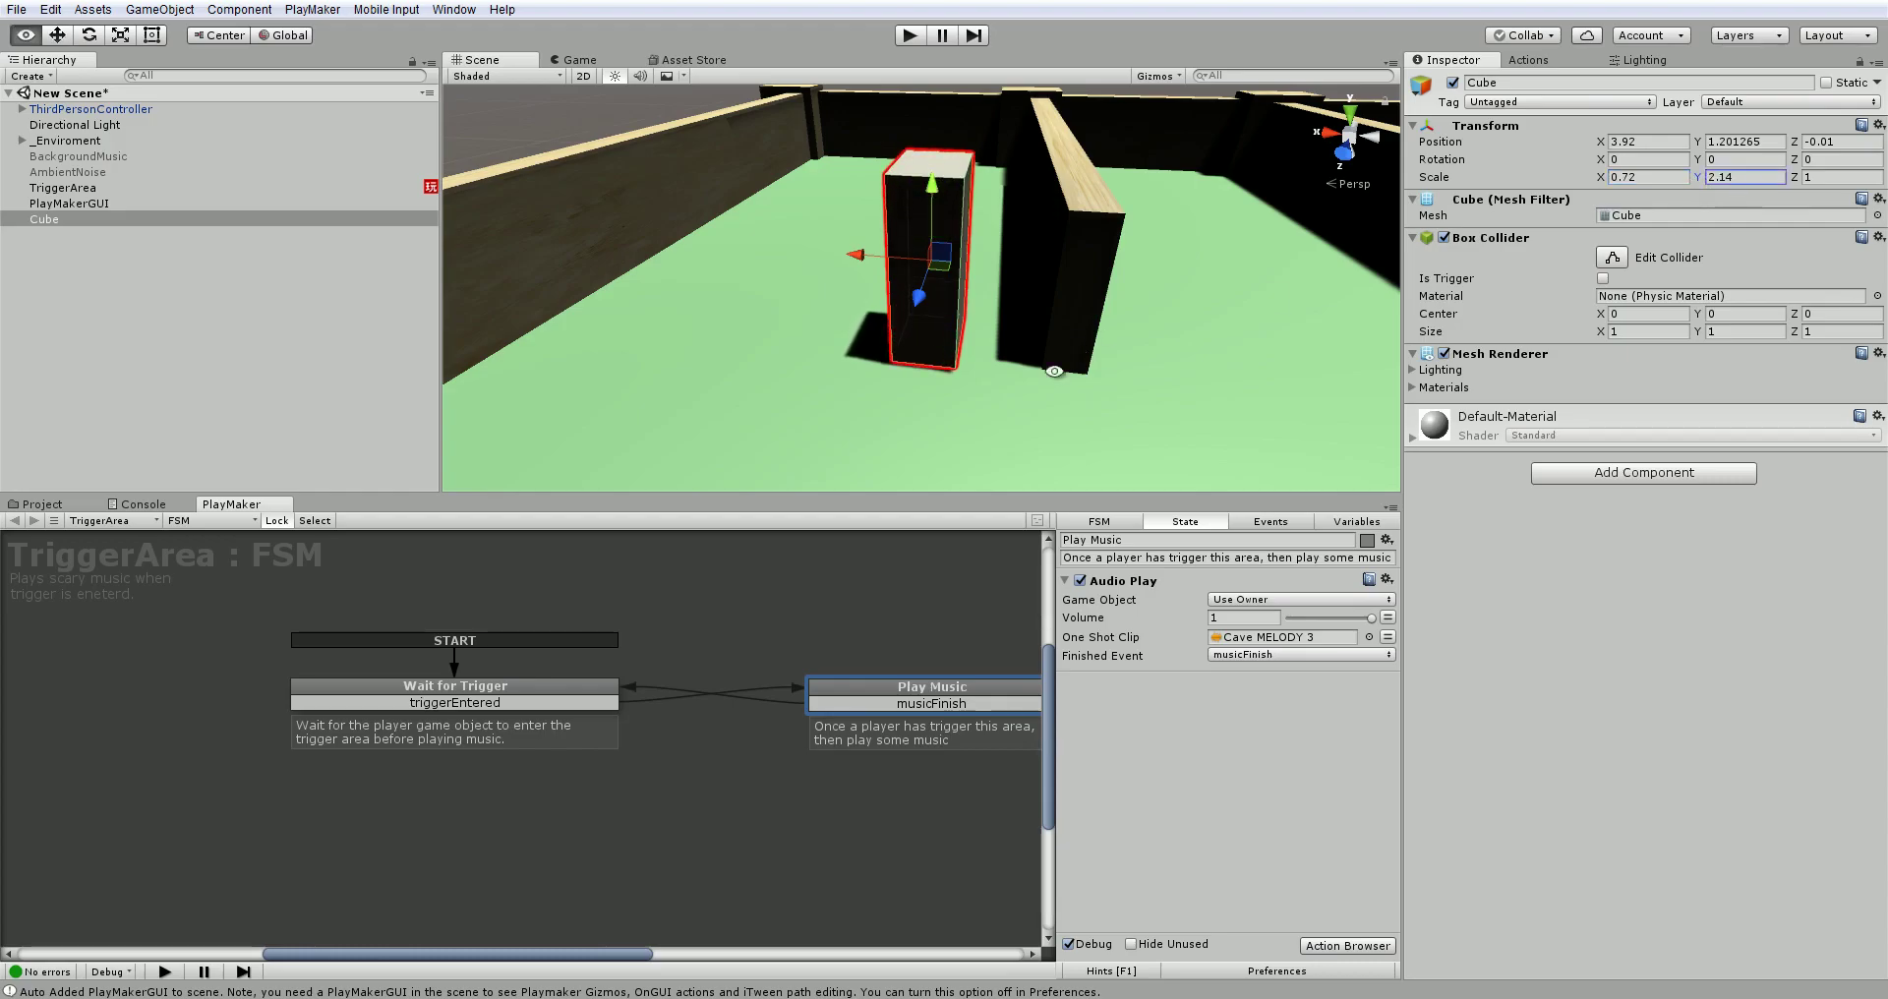
Step: Reposition the pillar into the maze corridor and frame it in the view
alt+drag(1056, 374, 1045, 291)
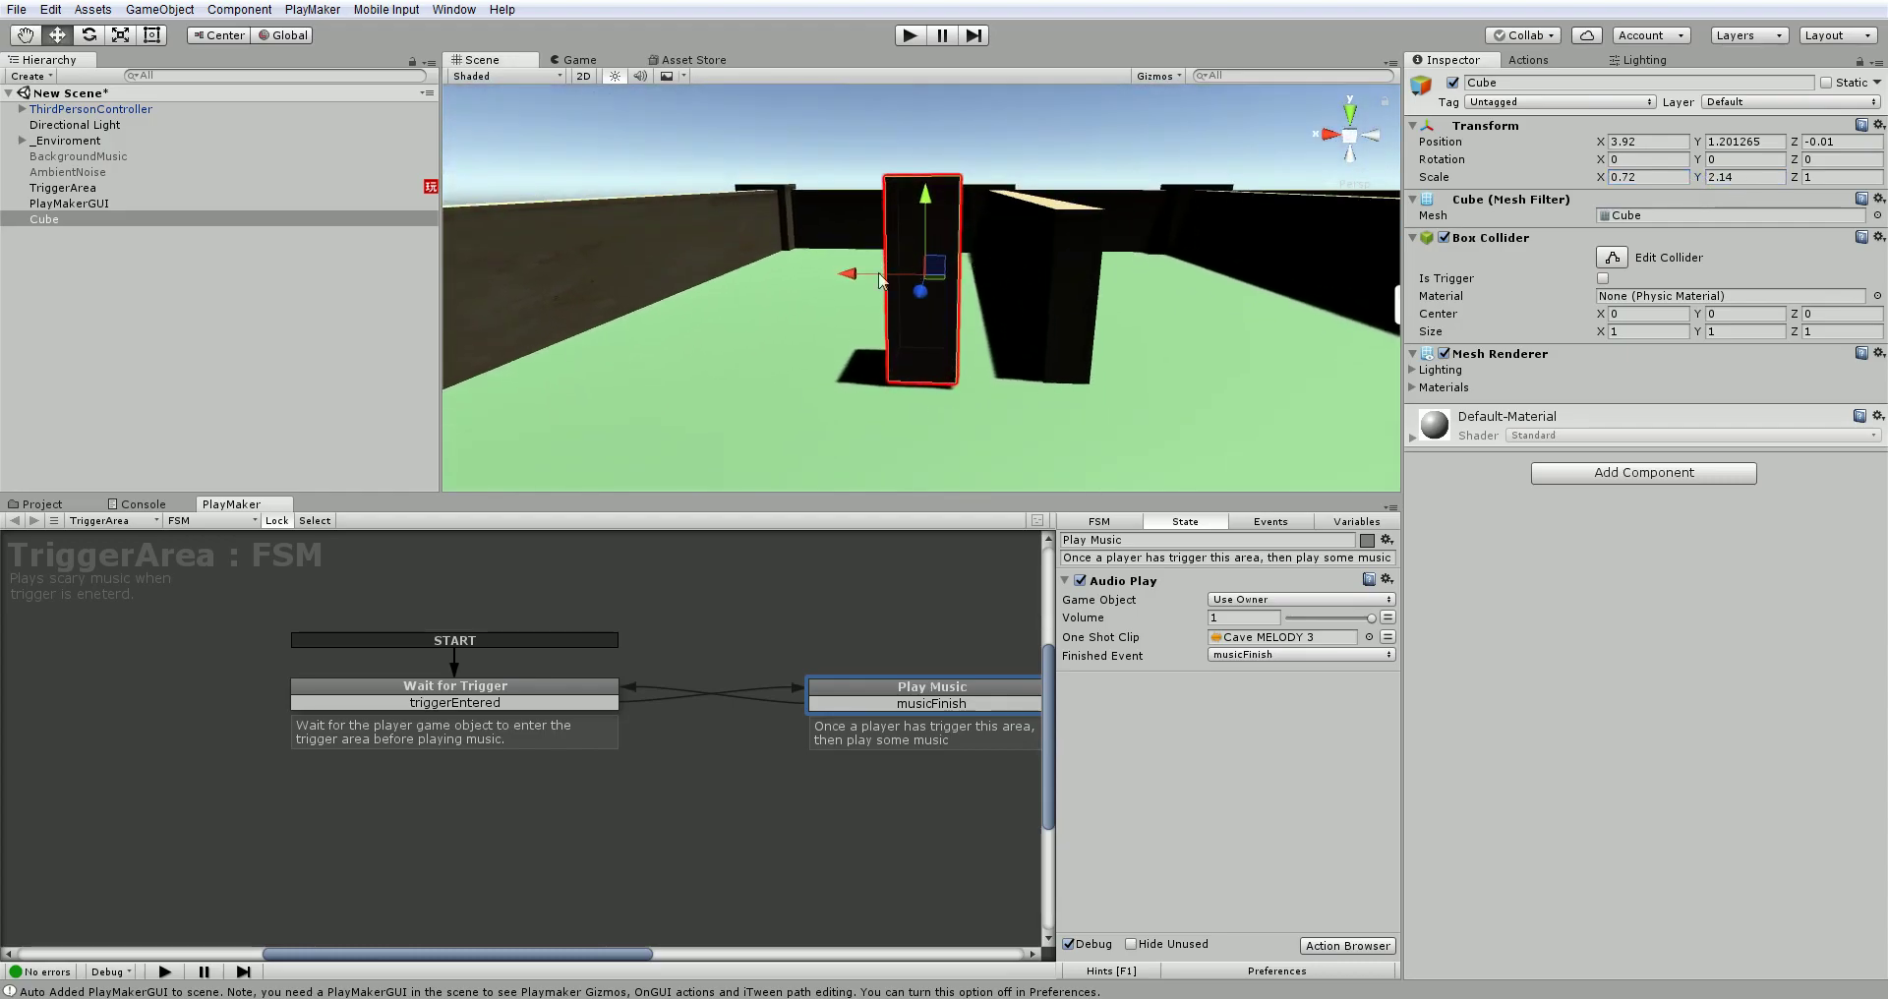
mouse_move(851, 276)
mouse_down()
mouse_move(721, 297)
mouse_move(927, 320)
mouse_move(759, 388)
mouse_move(848, 243)
mouse_up()
drag(869, 145, 869, 151)
click(678, 123)
mouse_move(865, 272)
alt+mouse_down()
mouse_move(948, 246)
mouse_move(859, 243)
alt+mouse_up()
click(752, 261)
key(f)
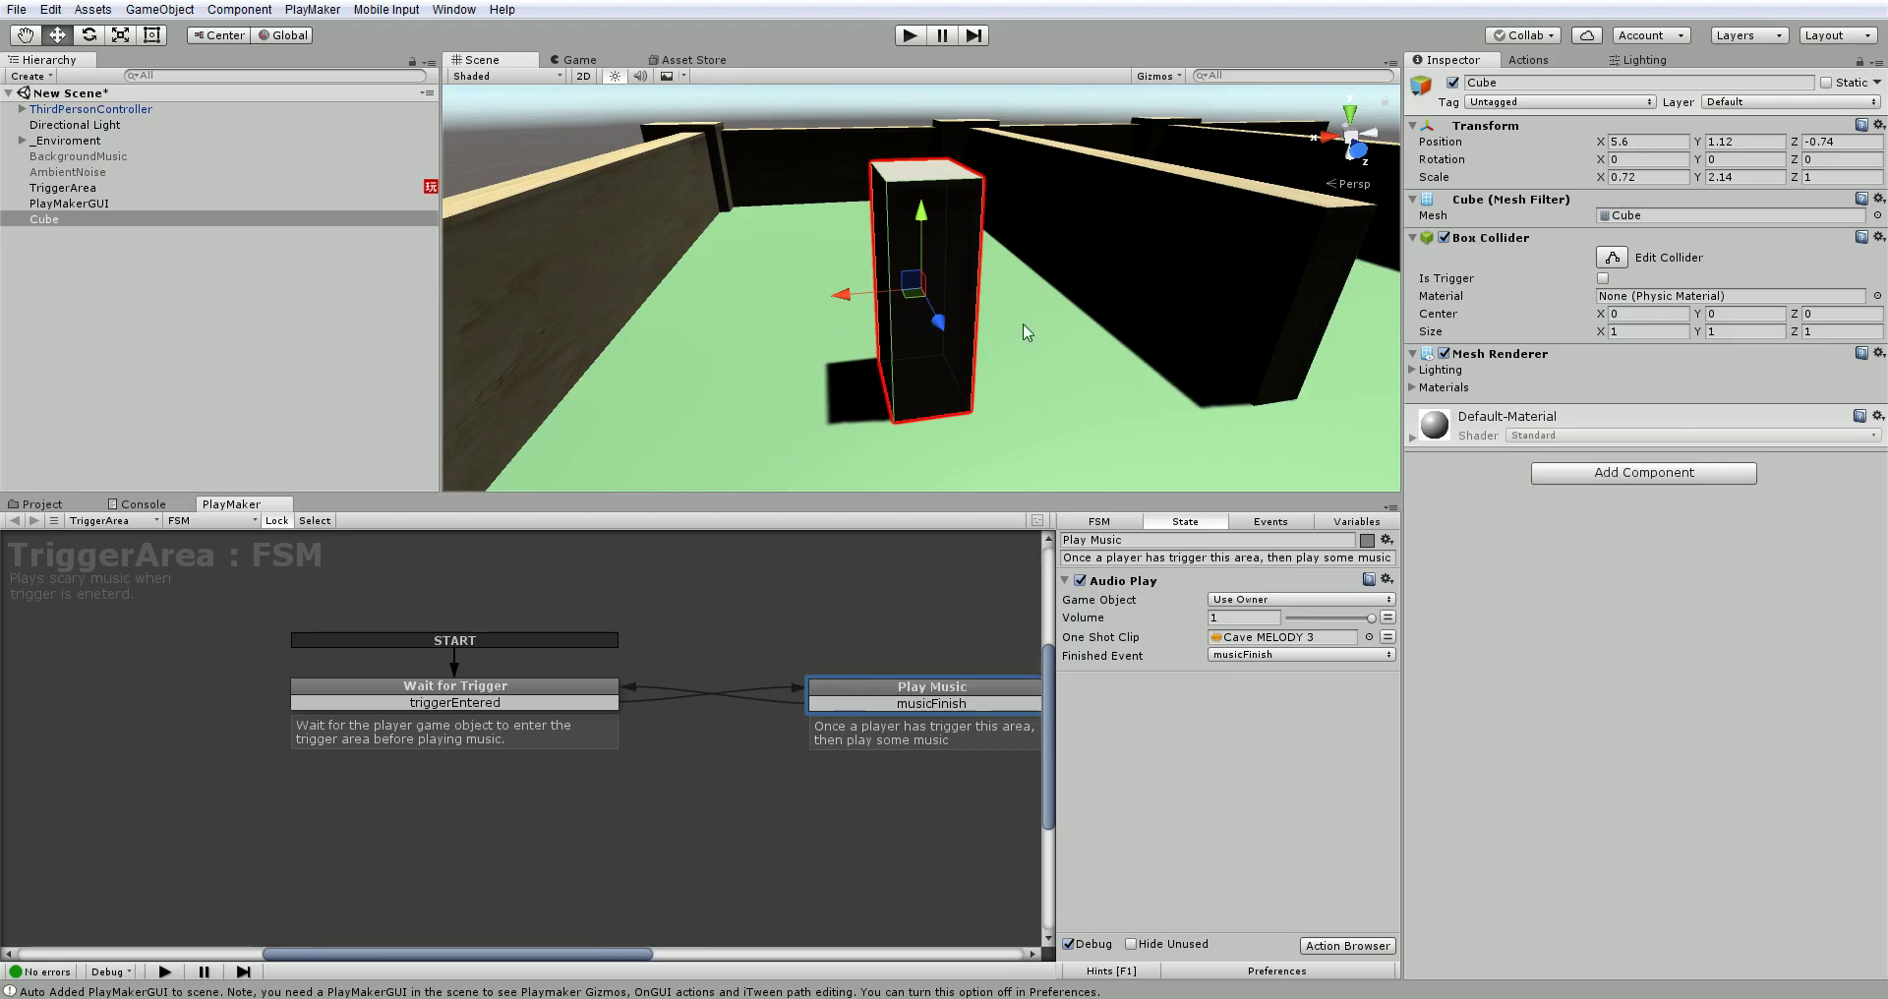
Step: Open the Materials folder in the Project panel
click(56, 504)
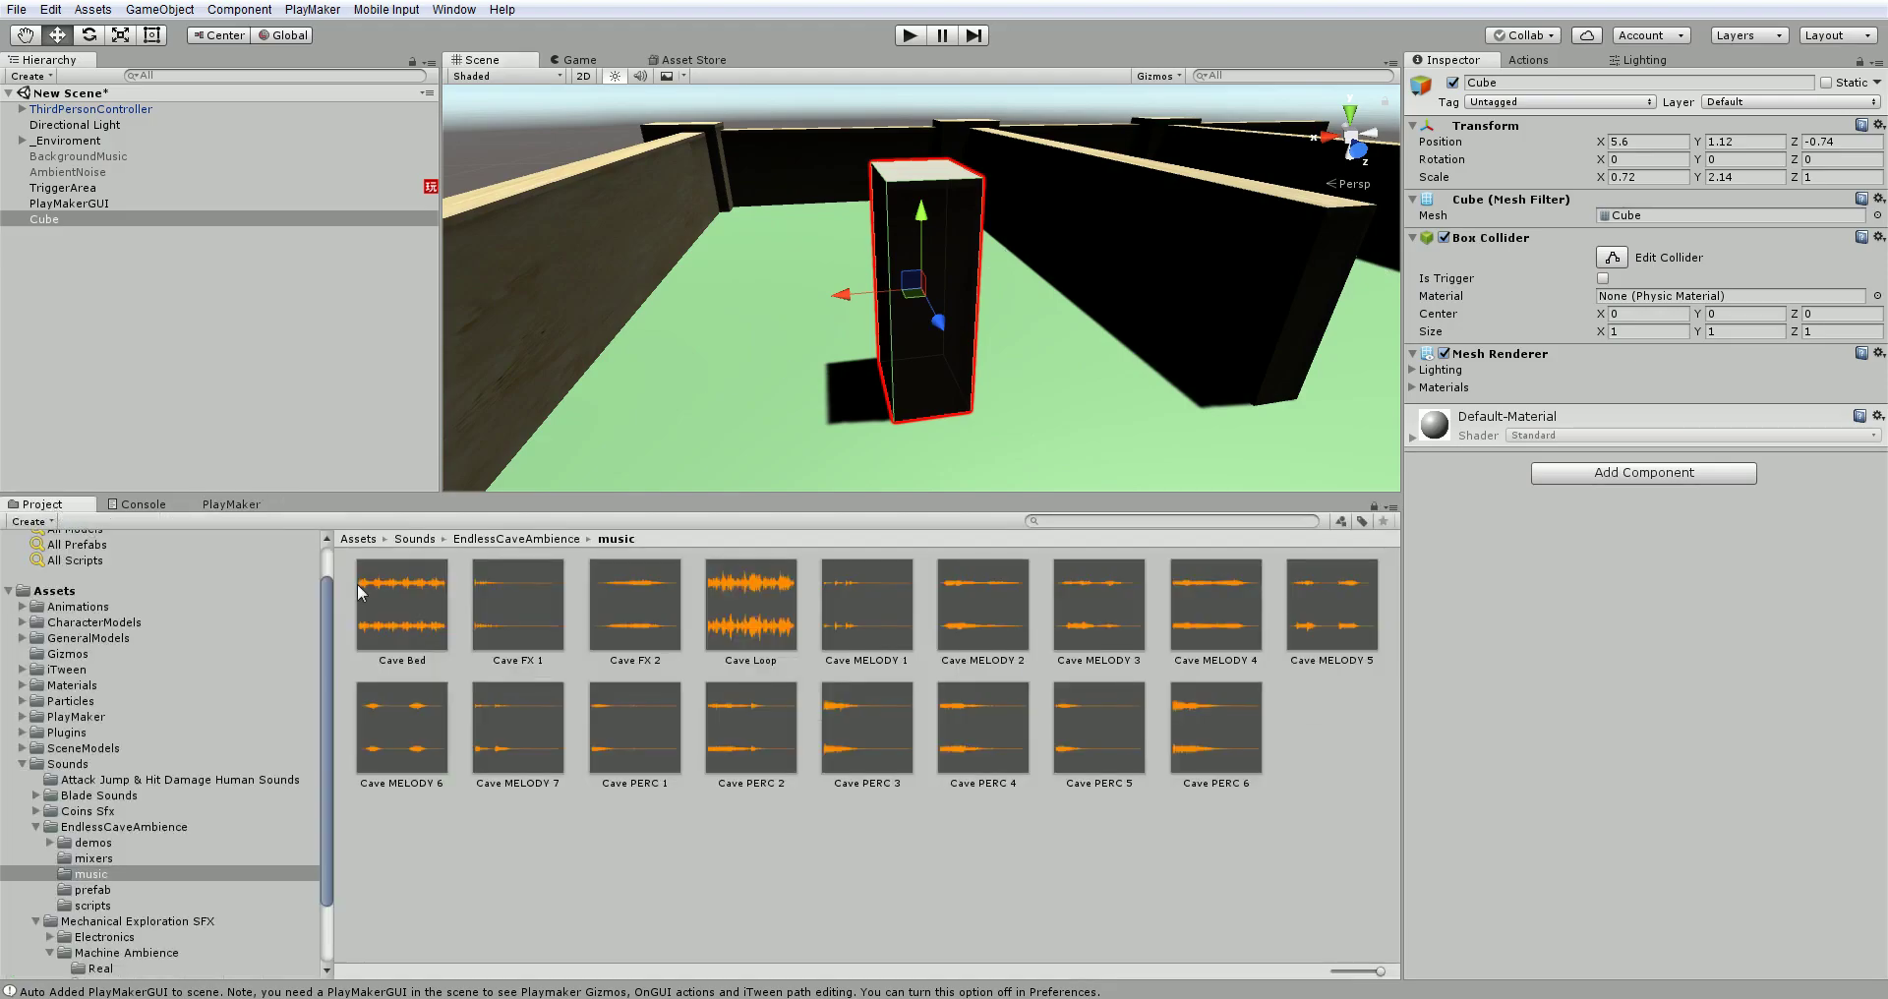
click(23, 764)
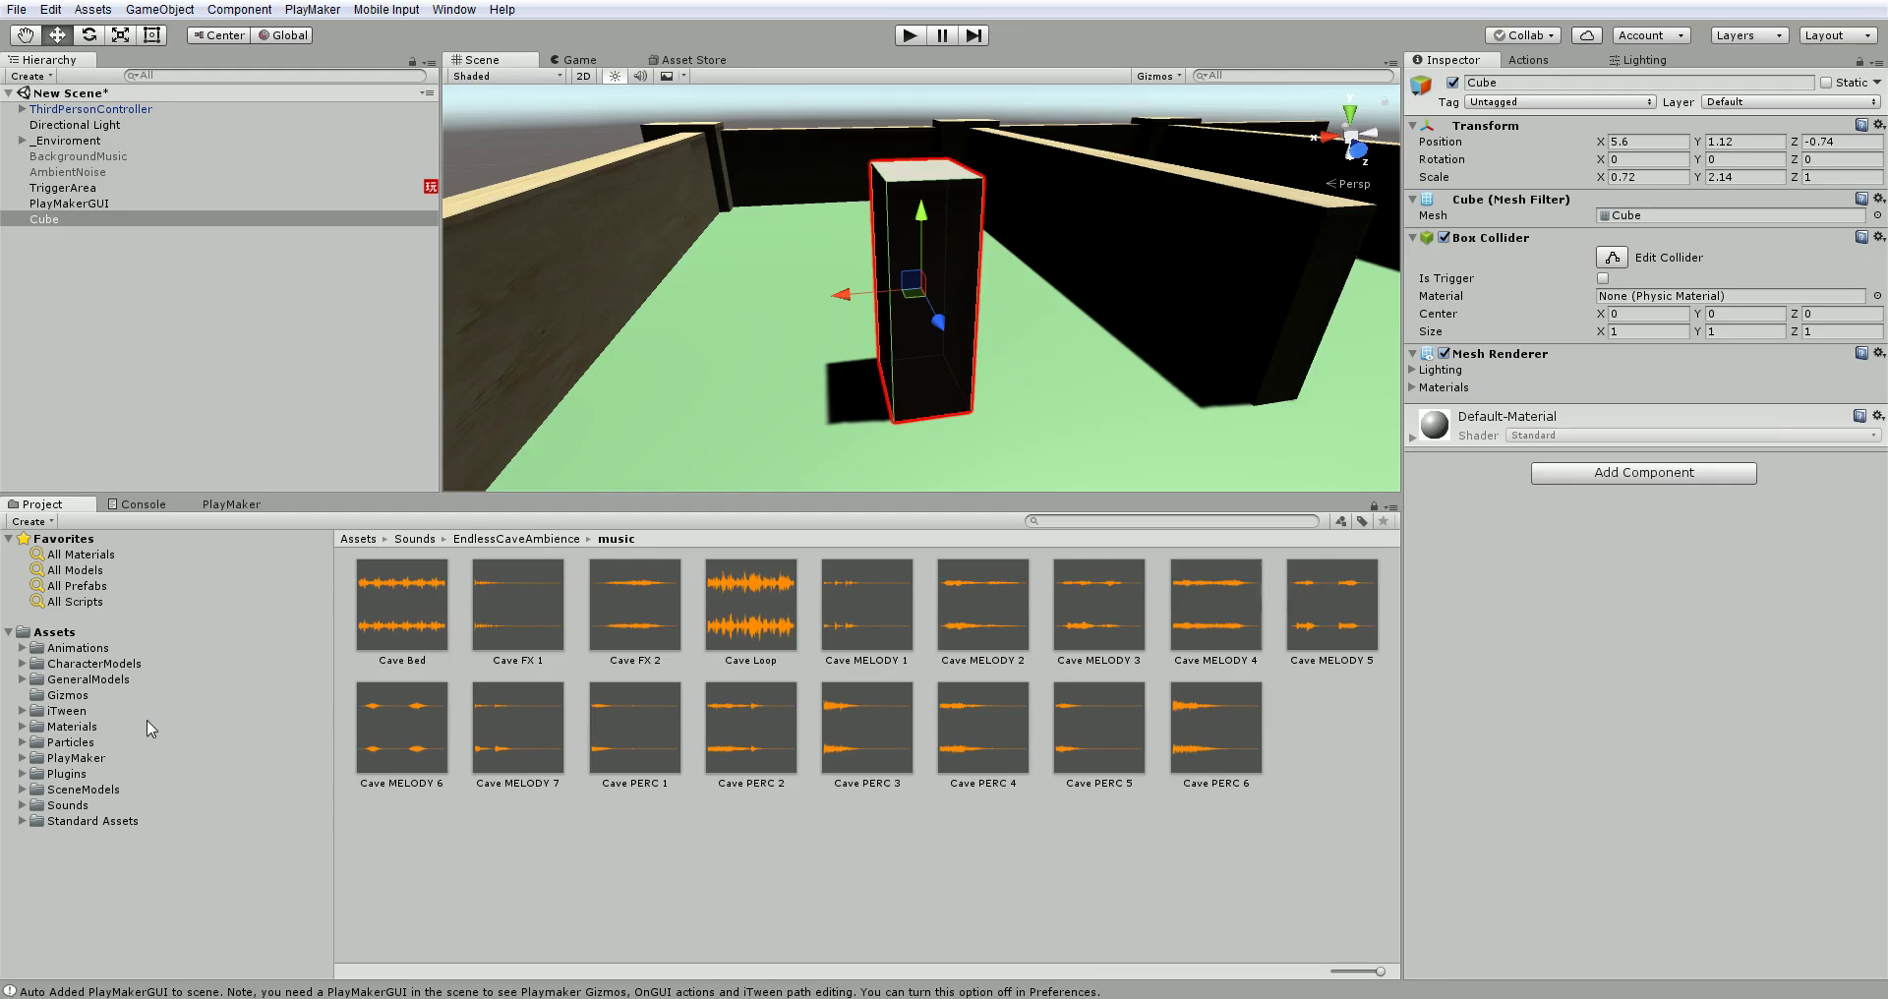
click(94, 727)
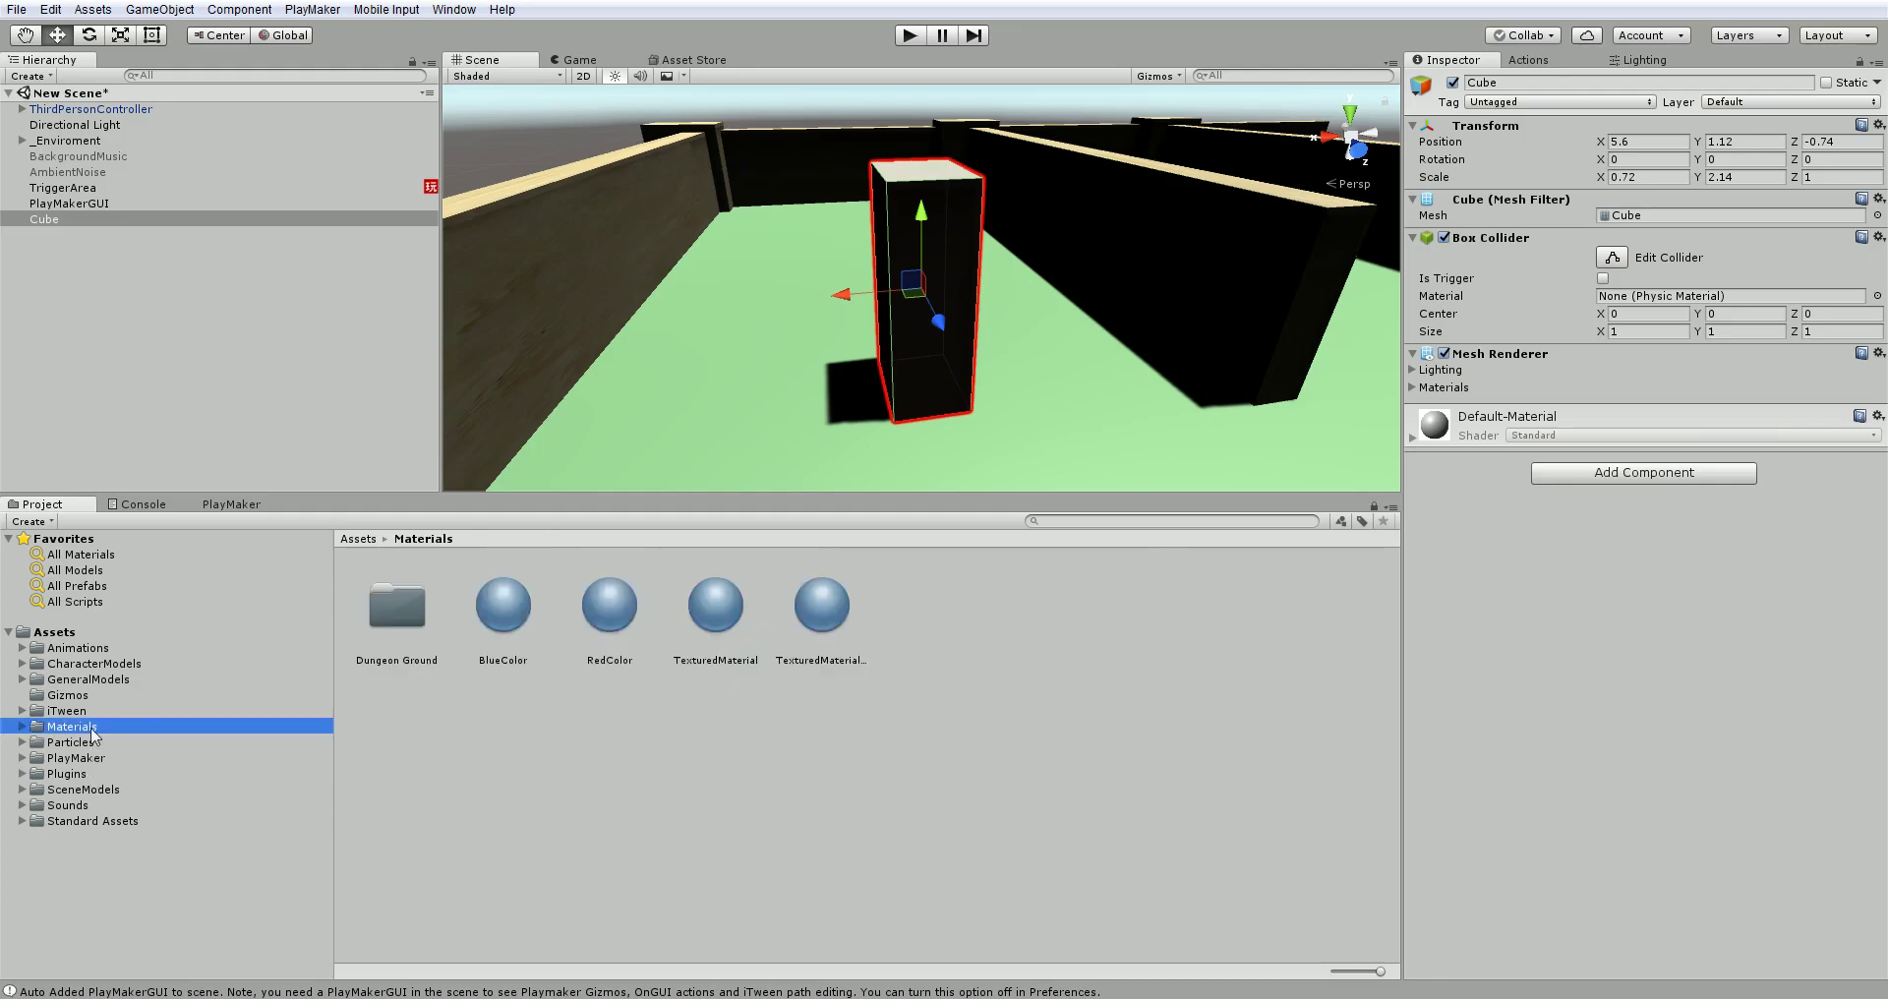
Step: Create a new material named SemiTransparent
right_click(960, 609)
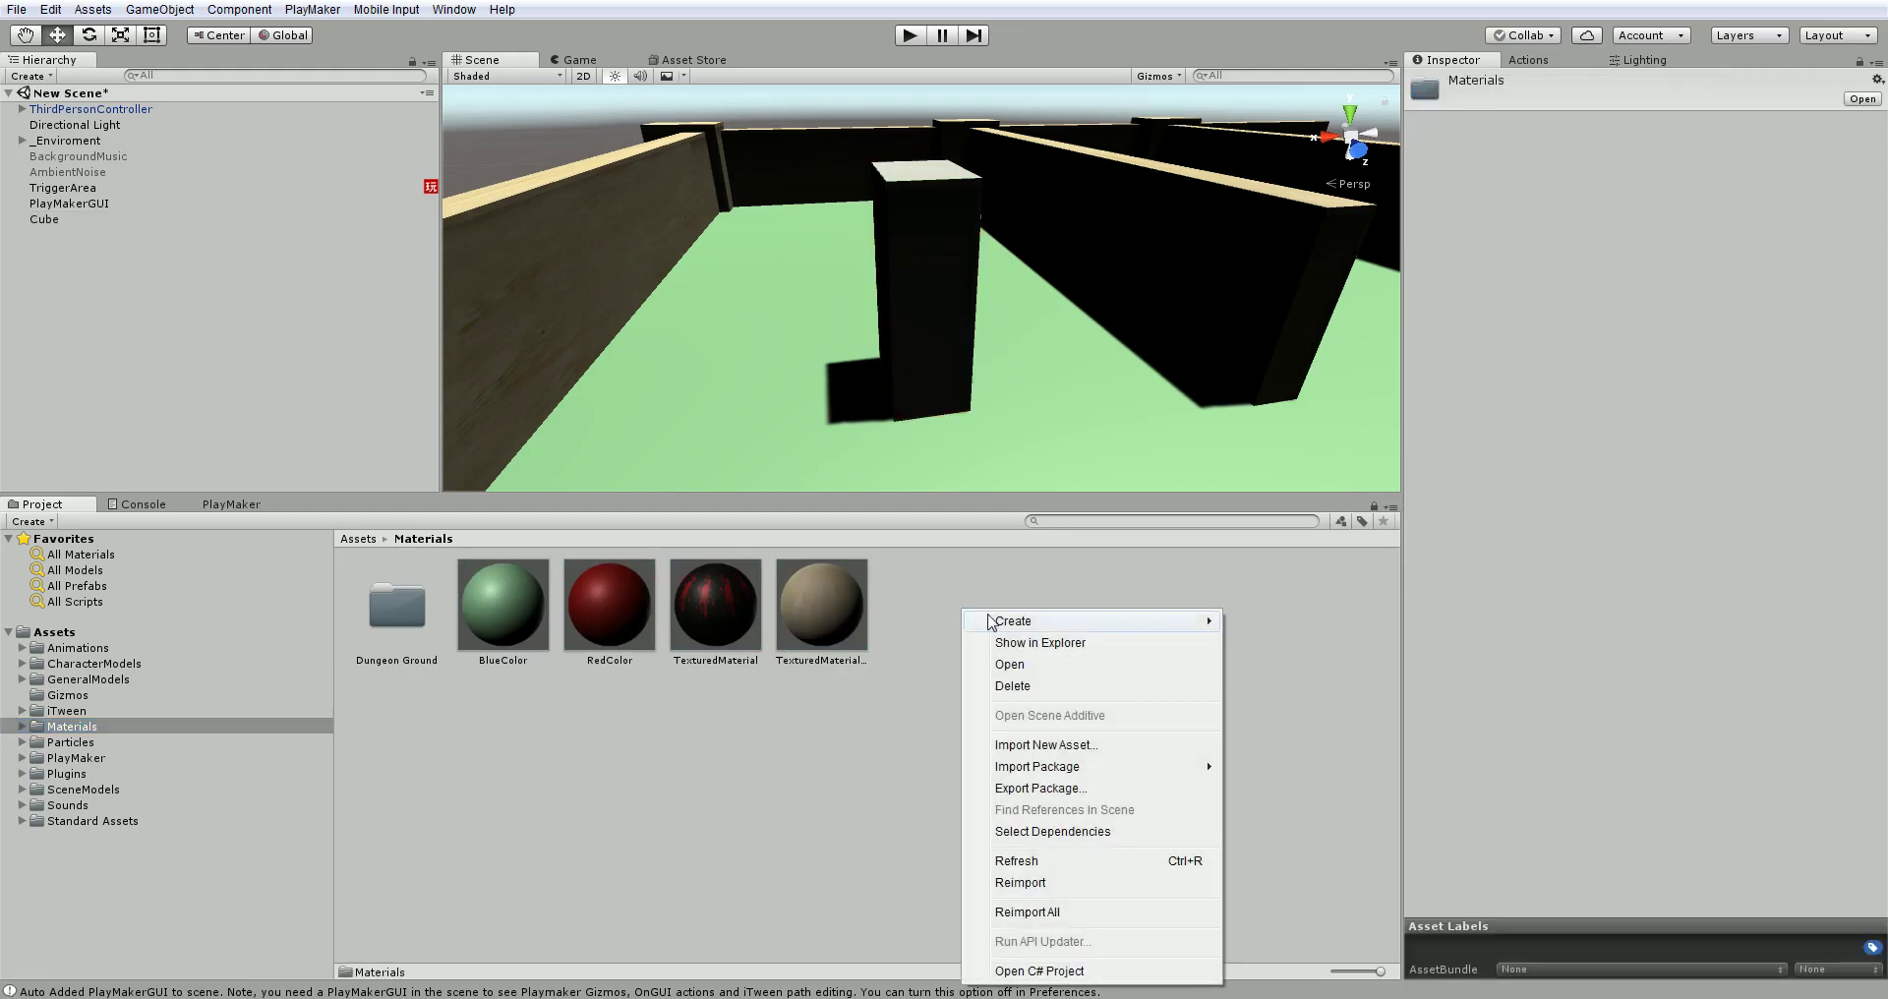
mouse_move(1065, 622)
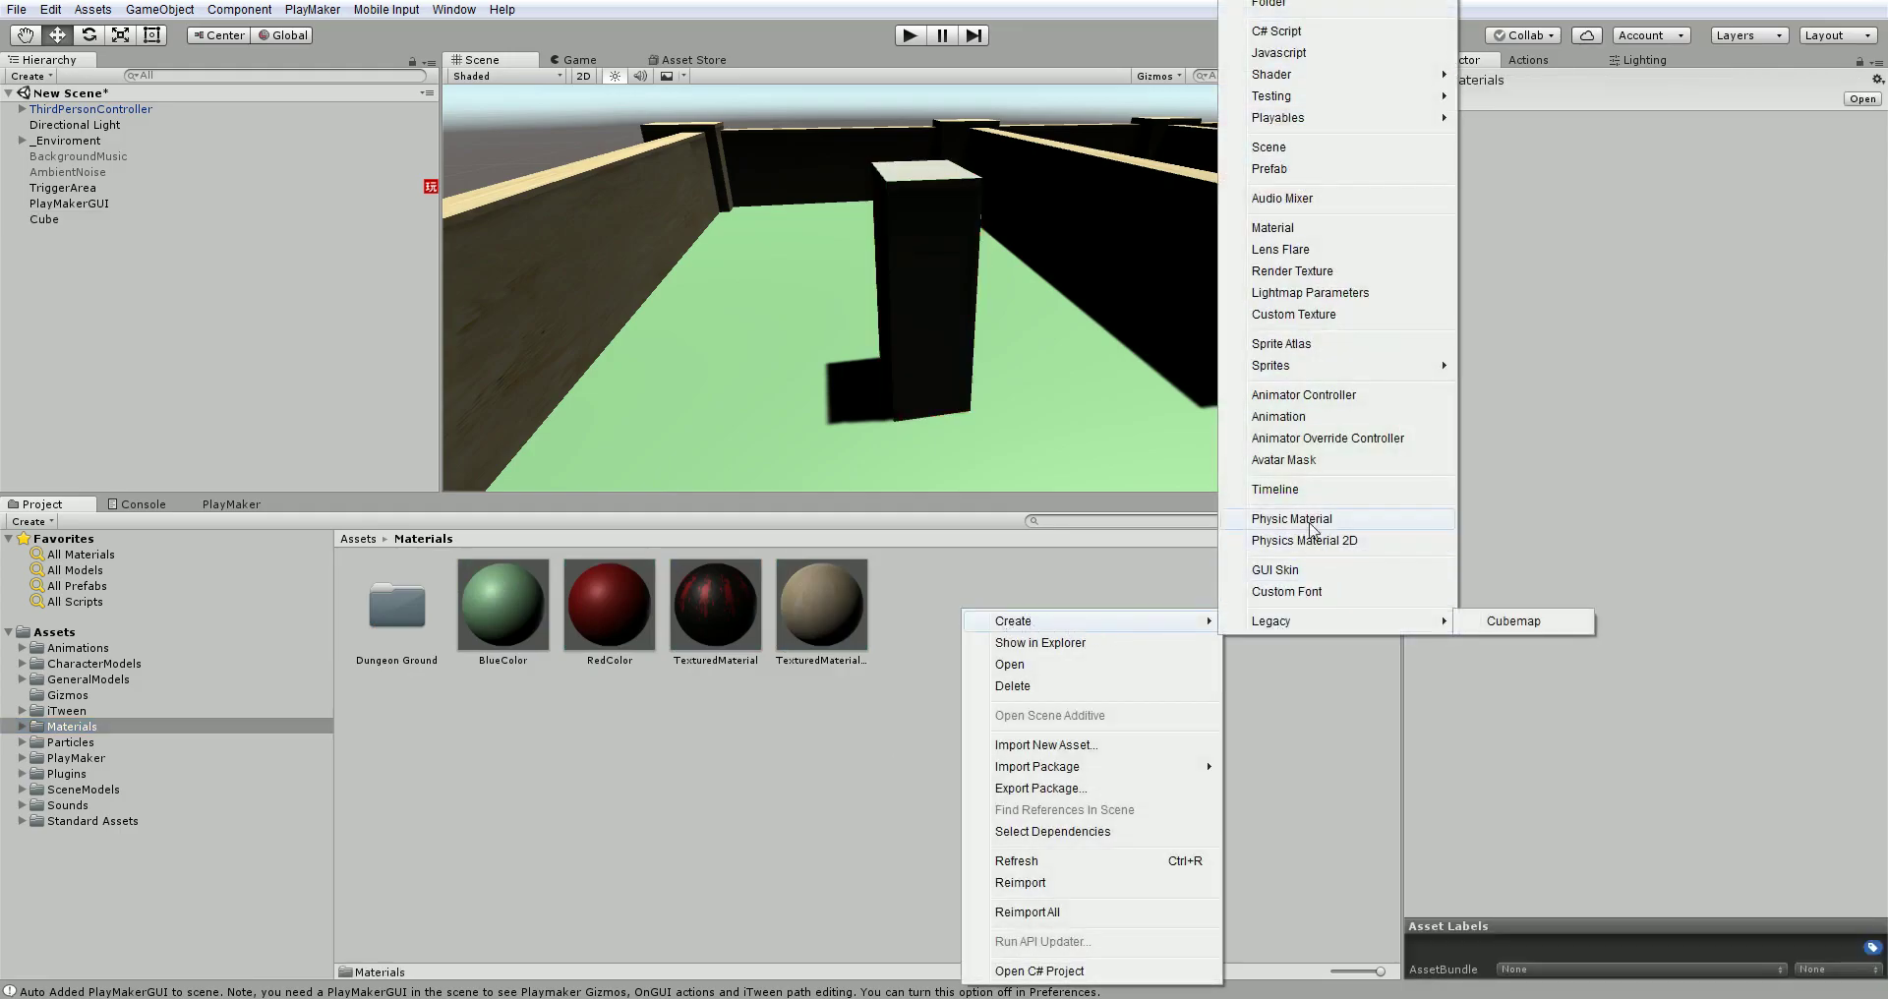
click(1296, 232)
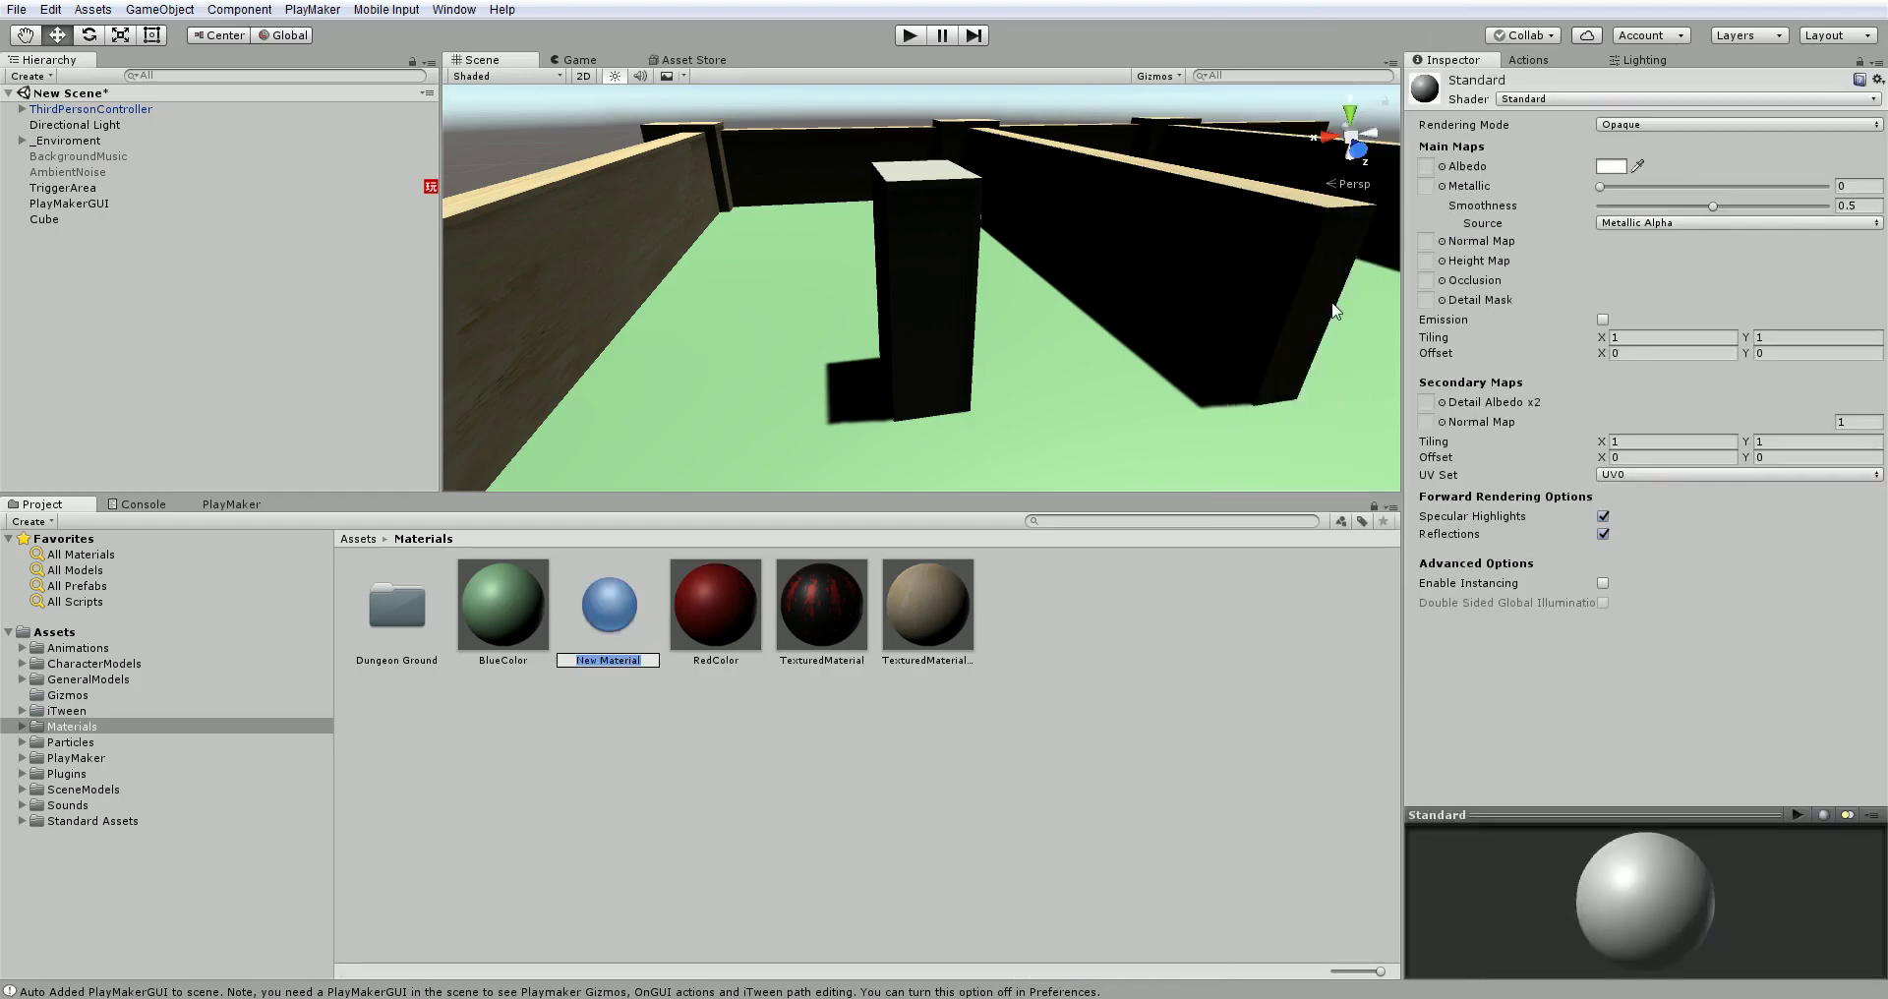
text(SemiTransparent)
key(Return)
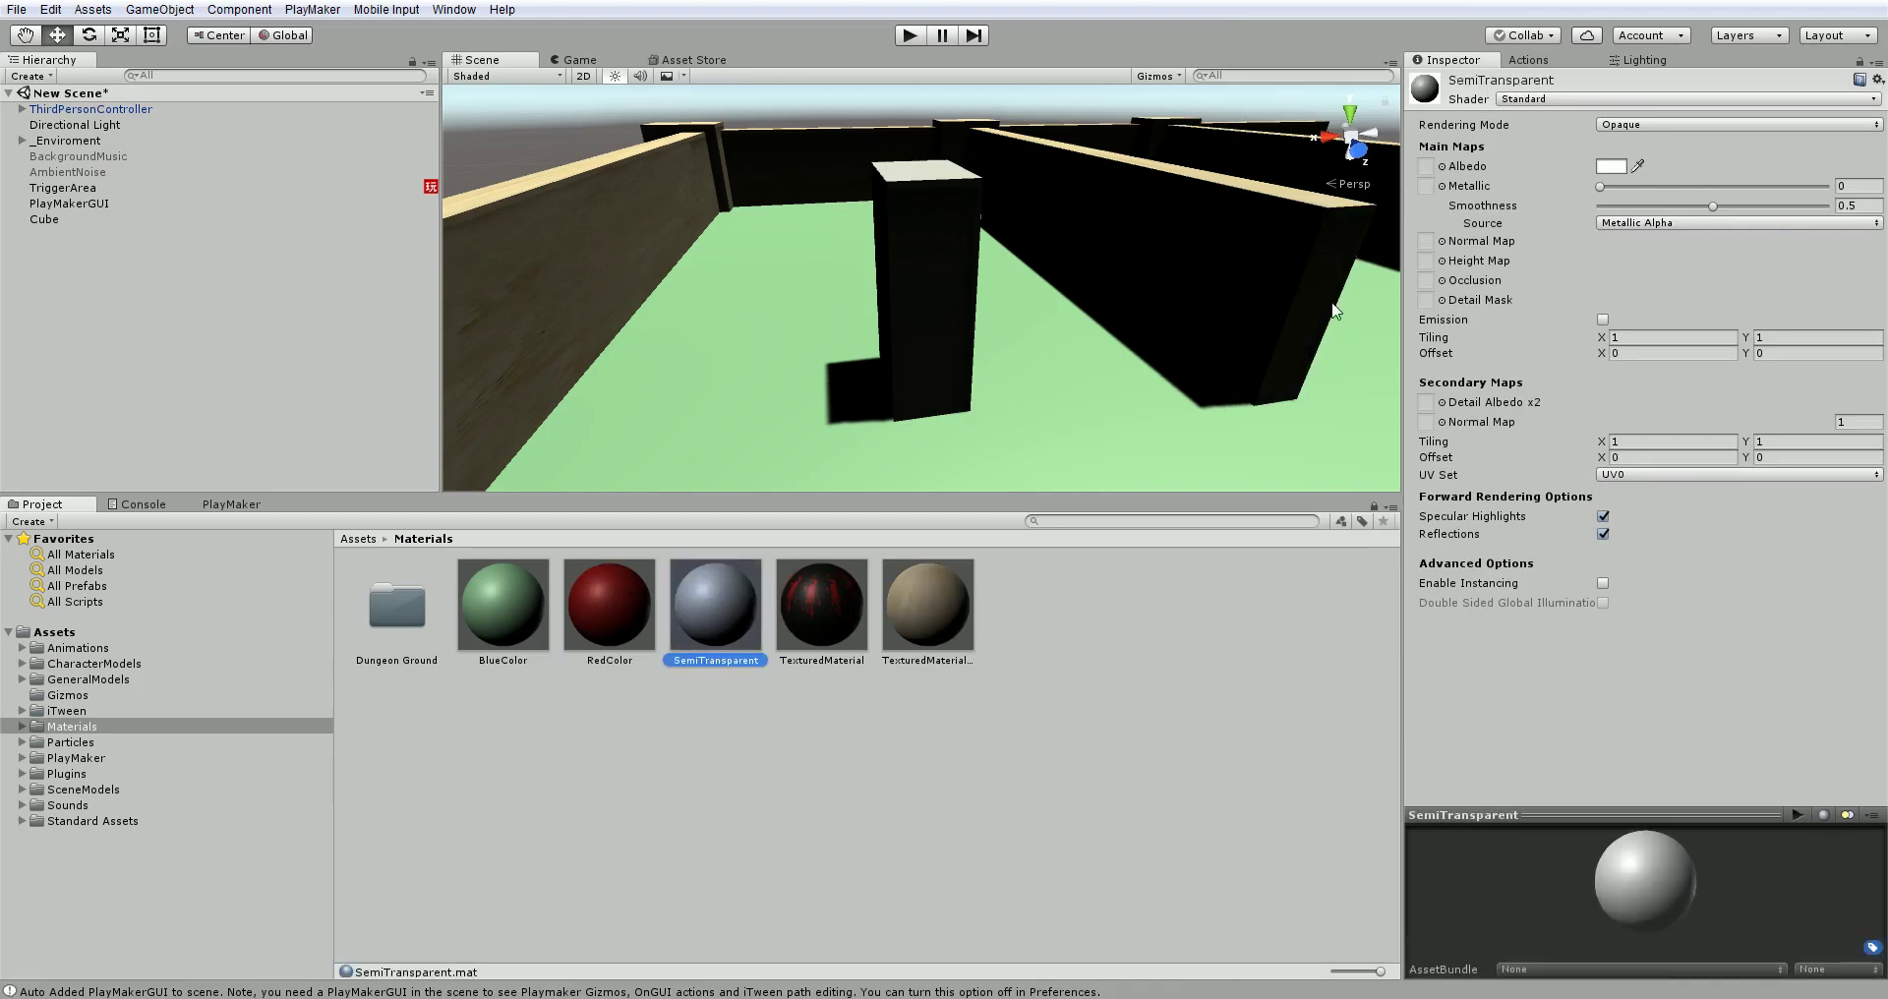
Step: Set the SemiTransparent albedo to crimson FF003A with its alpha lowered
click(1620, 167)
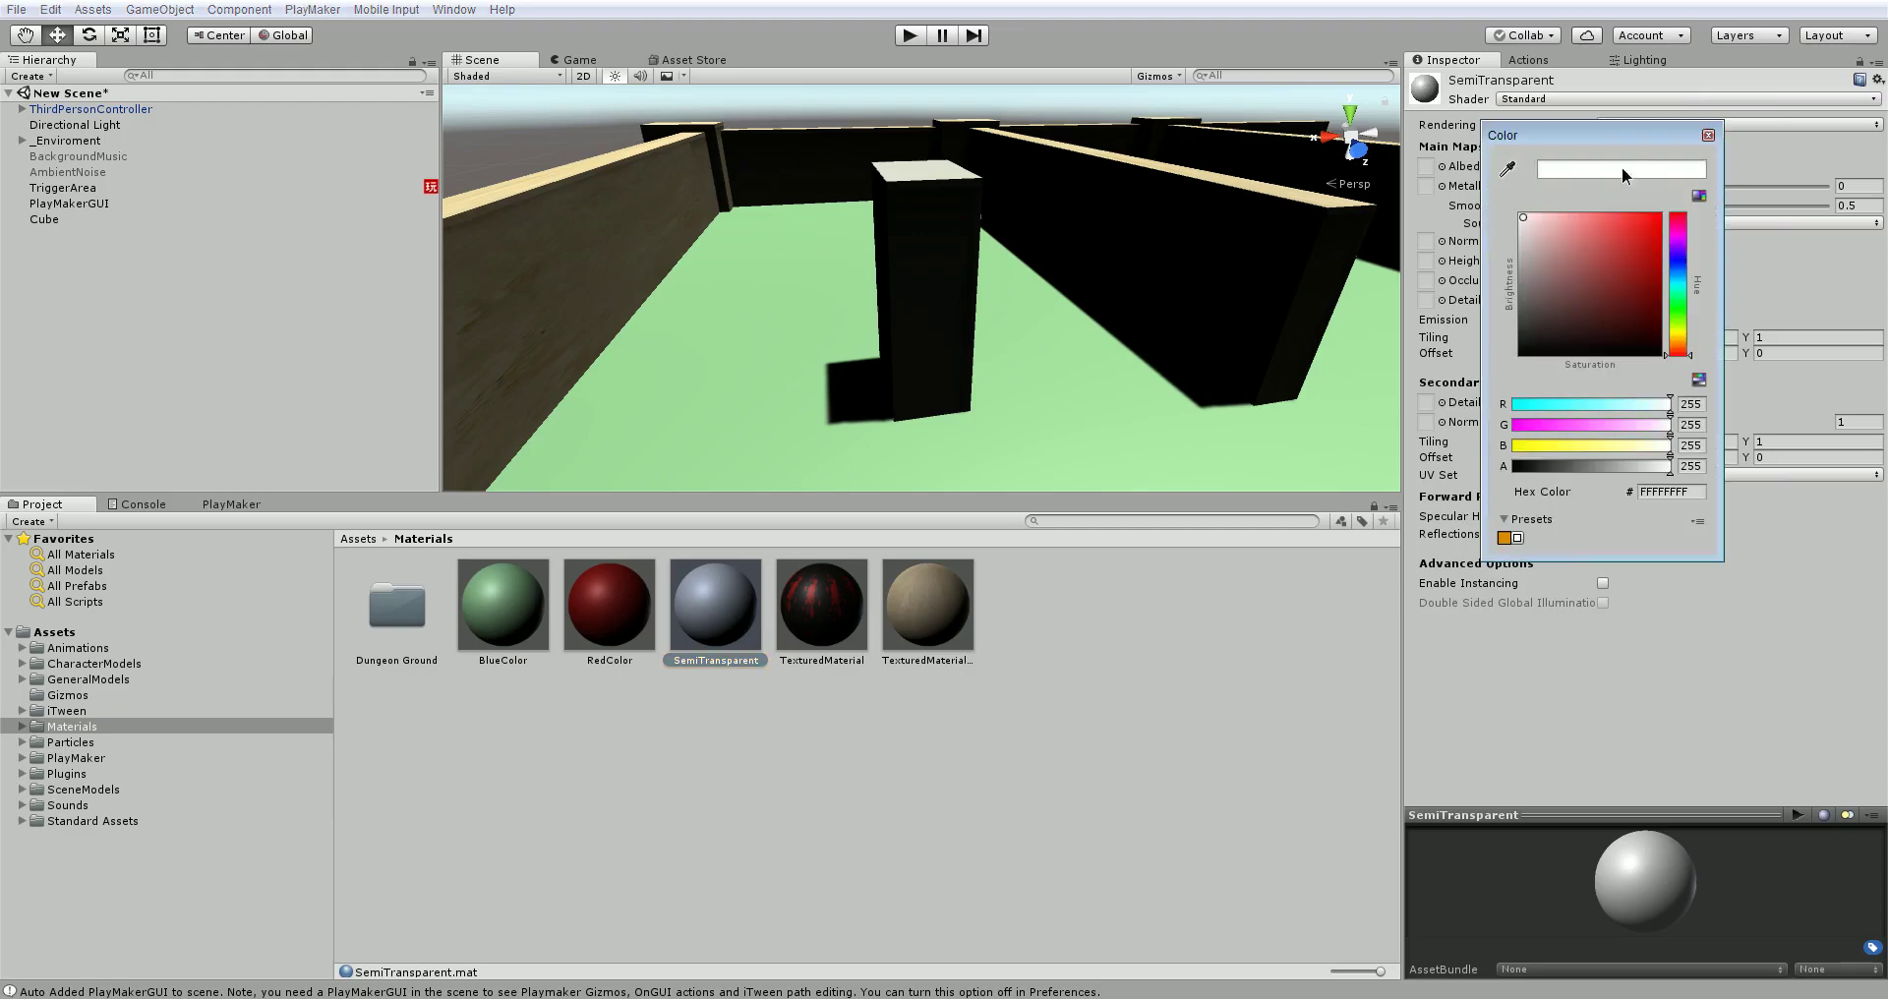
click(1677, 222)
mouse_move(1652, 226)
mouse_down()
mouse_move(1628, 232)
mouse_move(1693, 253)
mouse_move(1720, 193)
mouse_up()
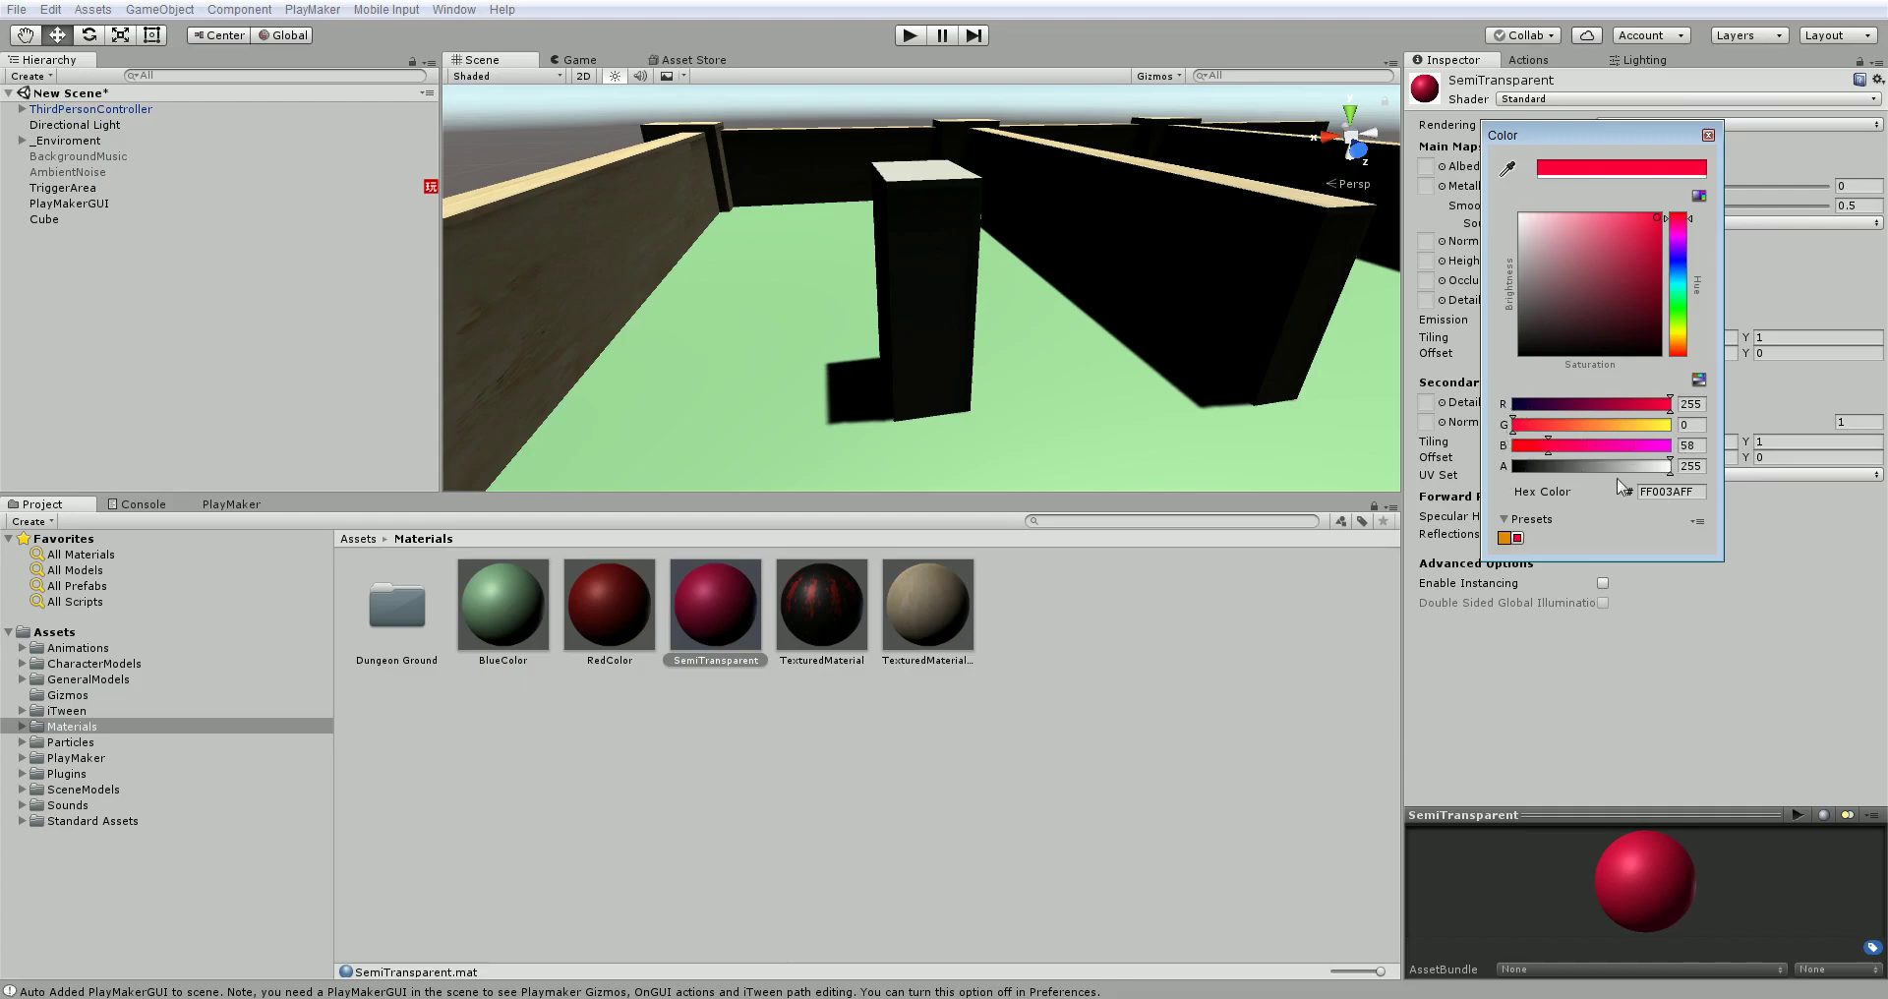
drag(1658, 474, 1599, 475)
click(1708, 134)
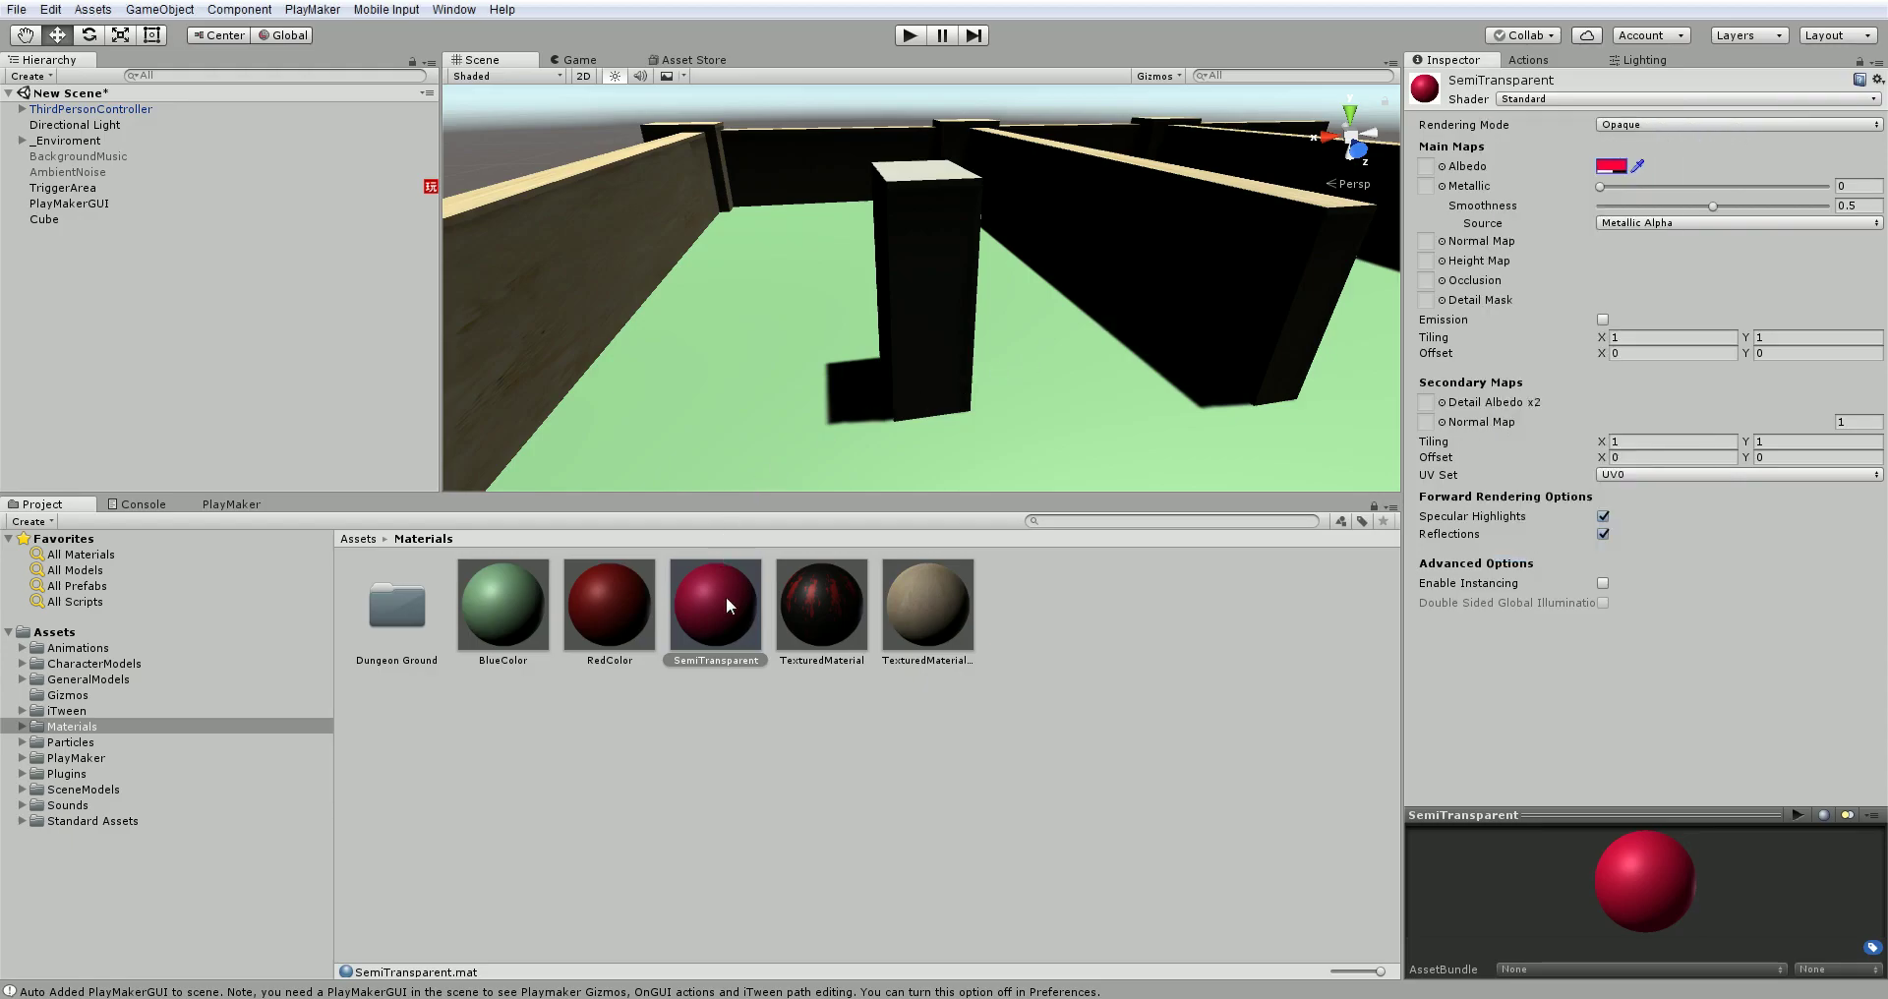
Step: Drag the SemiTransparent material onto the pillar and turn off scene lighting to view it
drag(726, 596, 910, 299)
scroll(969, 383, up, 5)
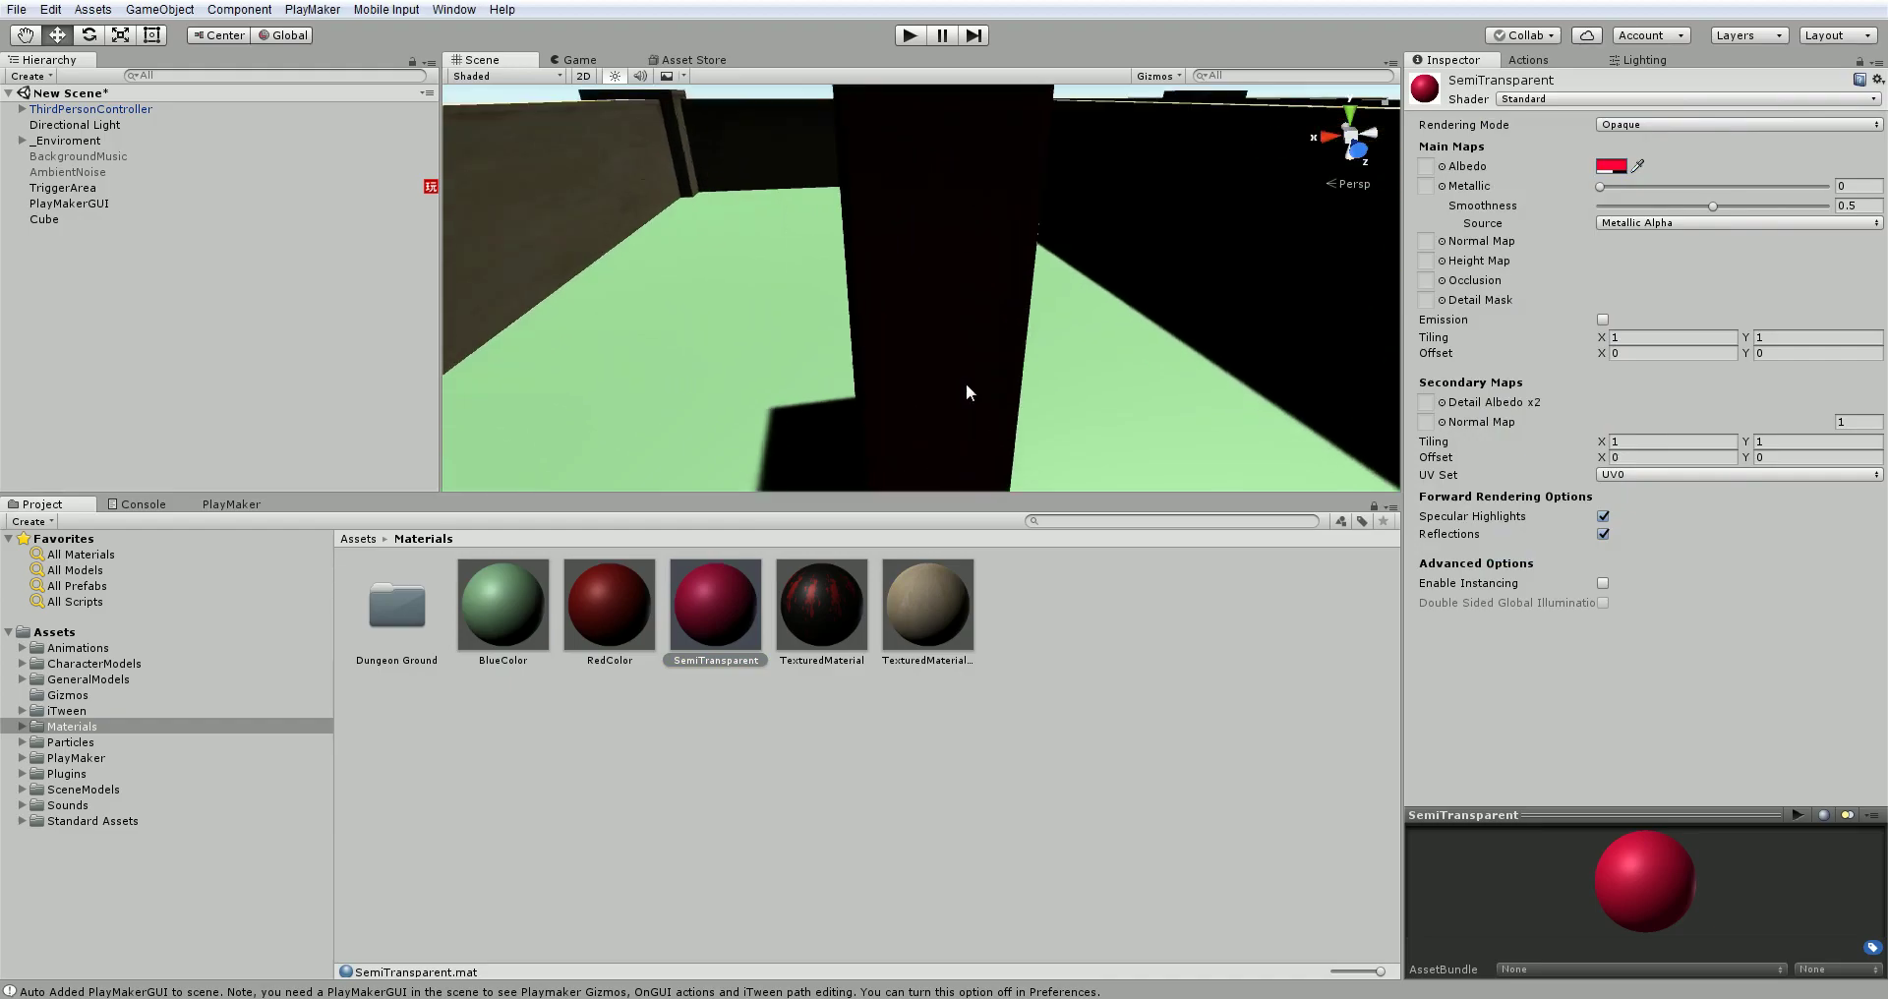
scroll(964, 392, down, 5)
alt+drag(959, 388, 619, 178)
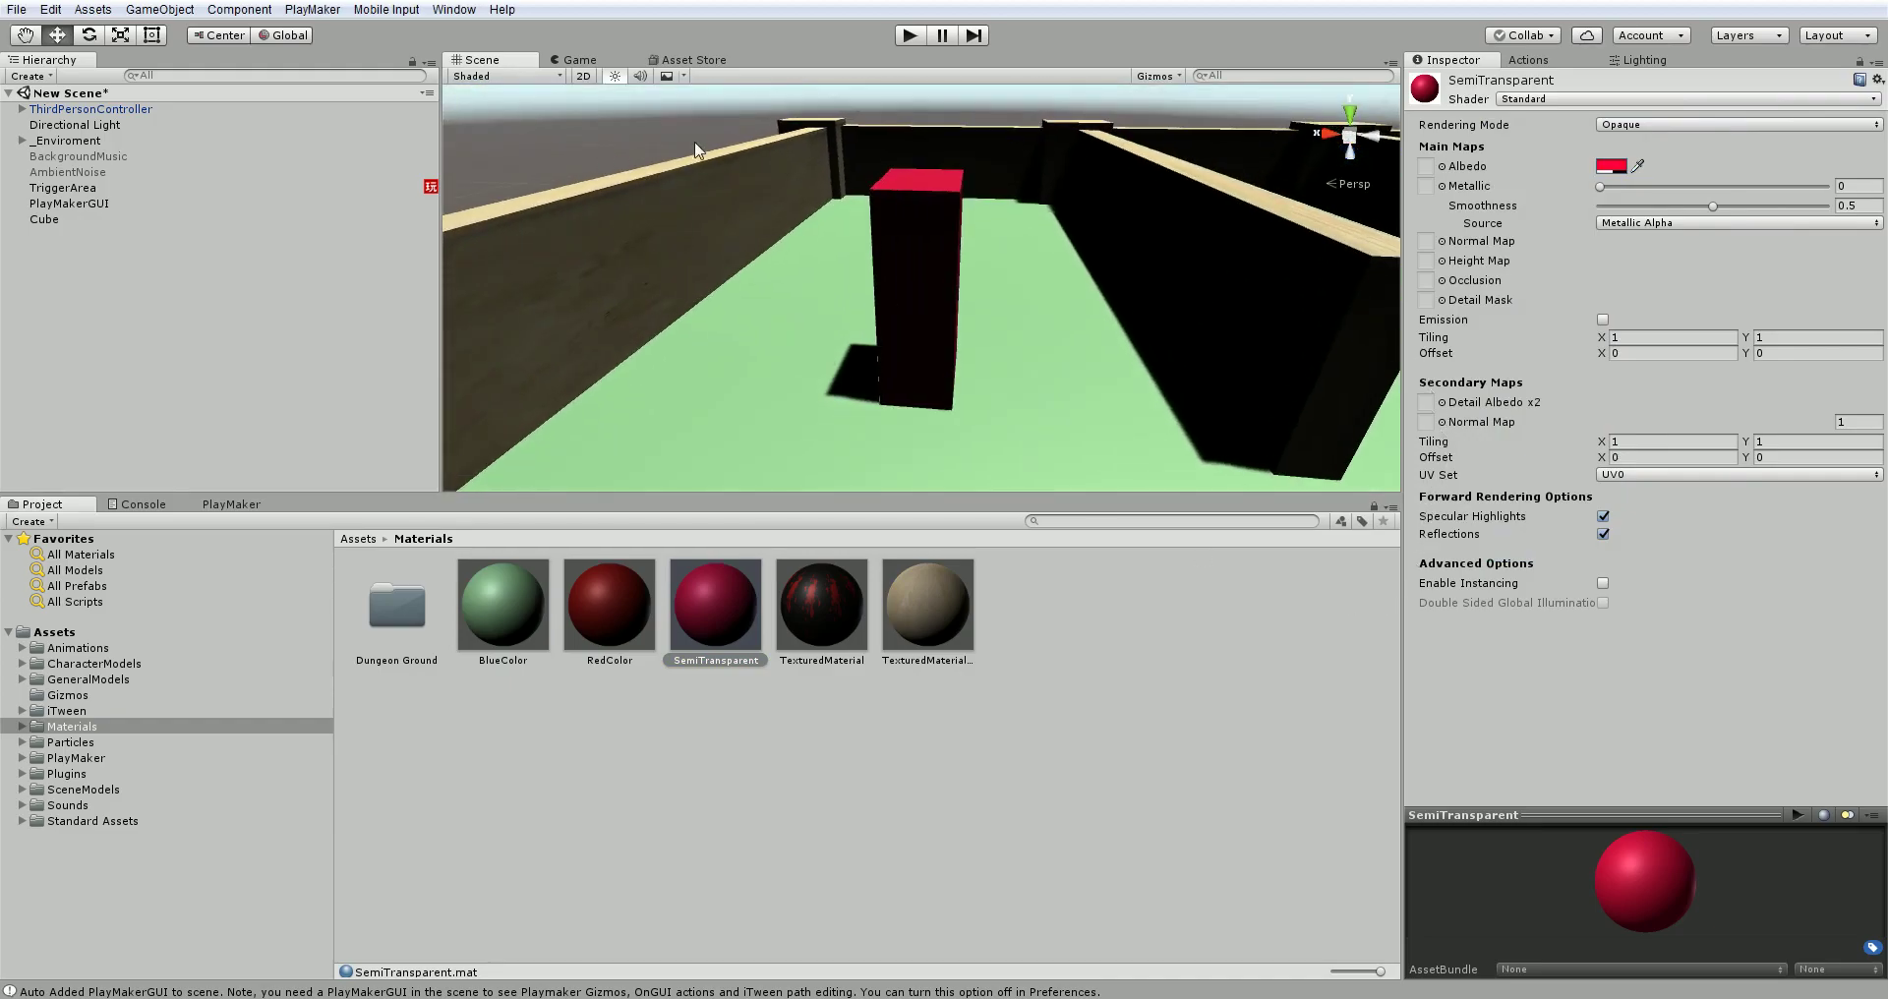
click(615, 76)
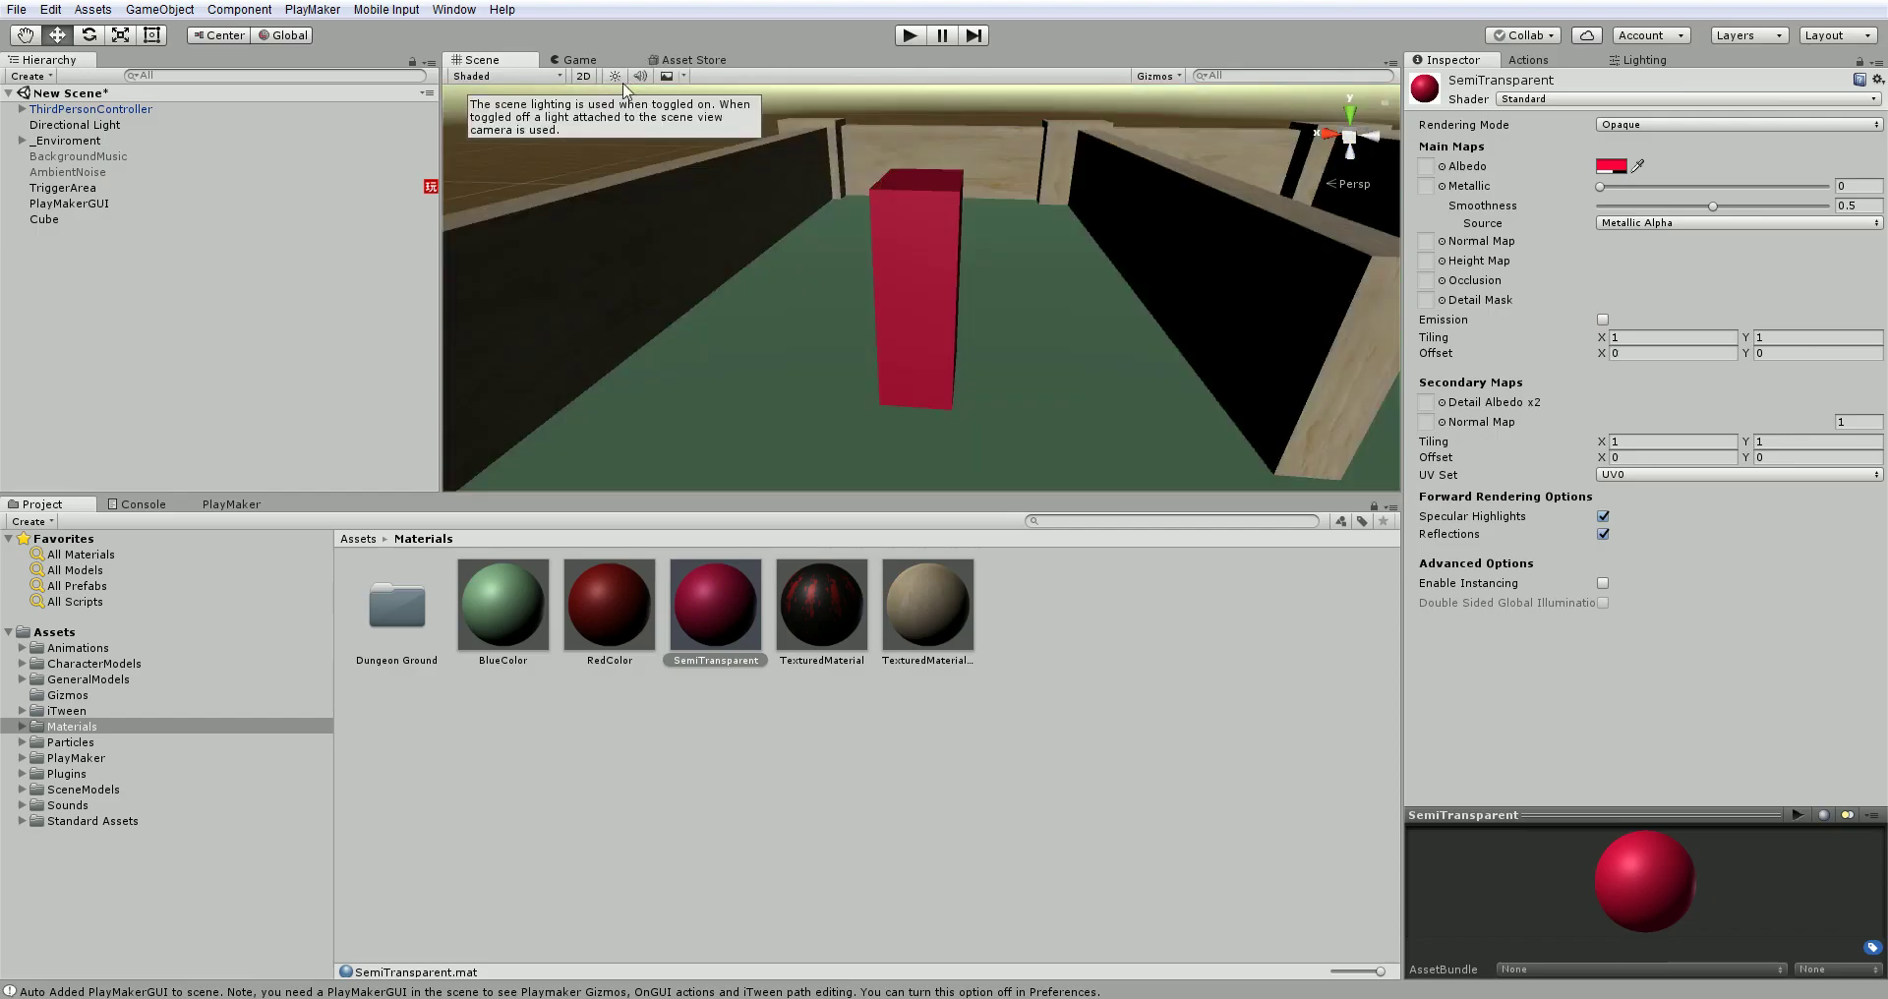
scroll(905, 290, down, 2)
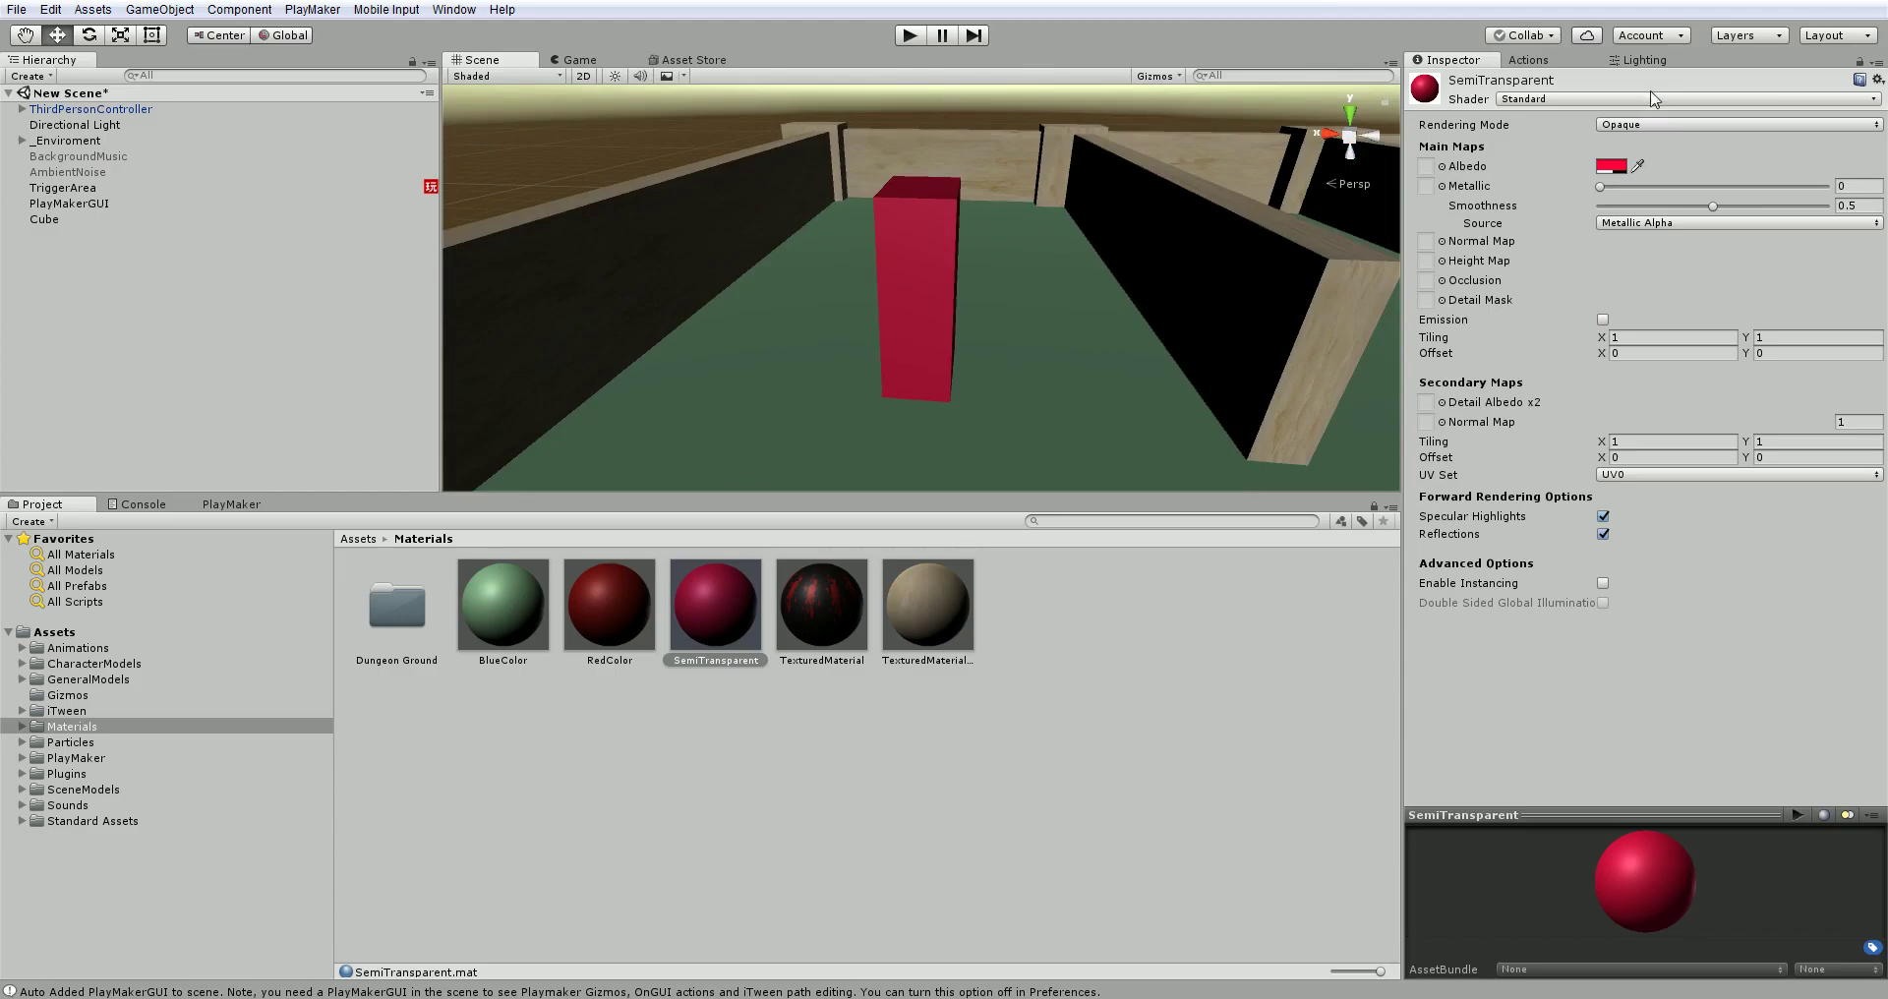
Step: Try Cutout and Fade, then set the material's rendering mode to Transparent
click(1638, 126)
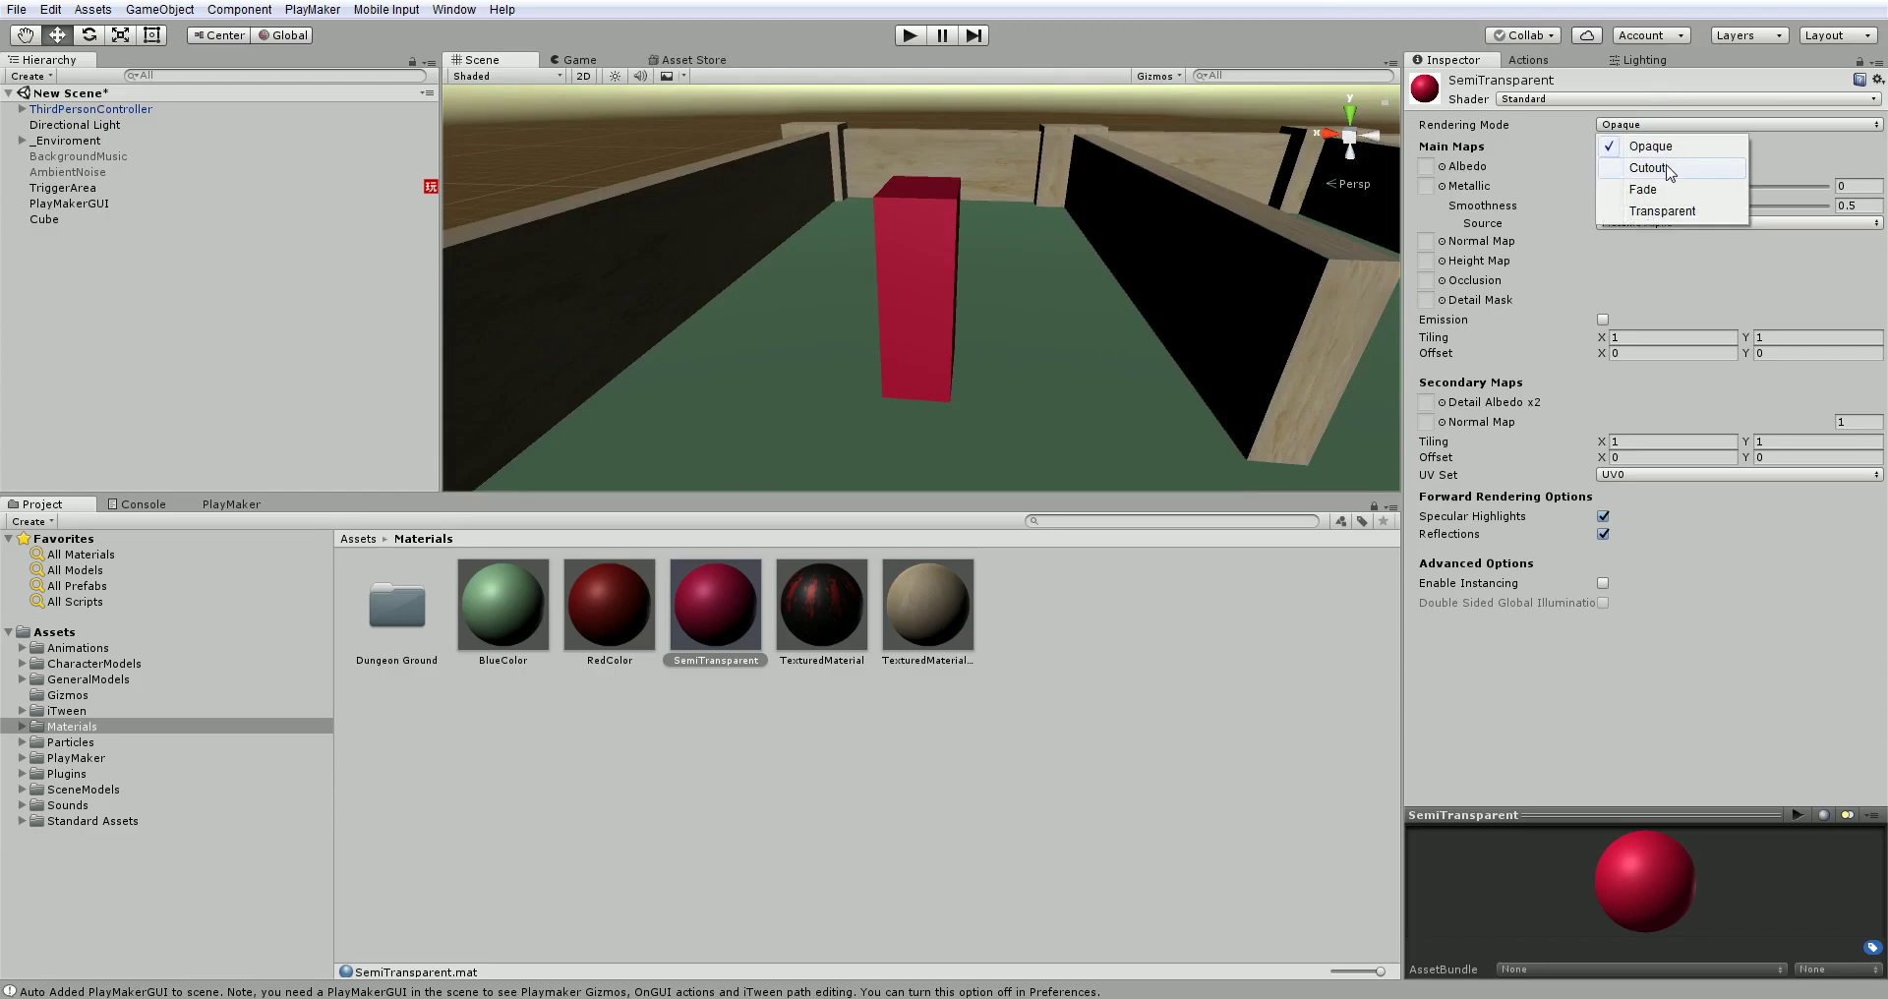
click(1666, 168)
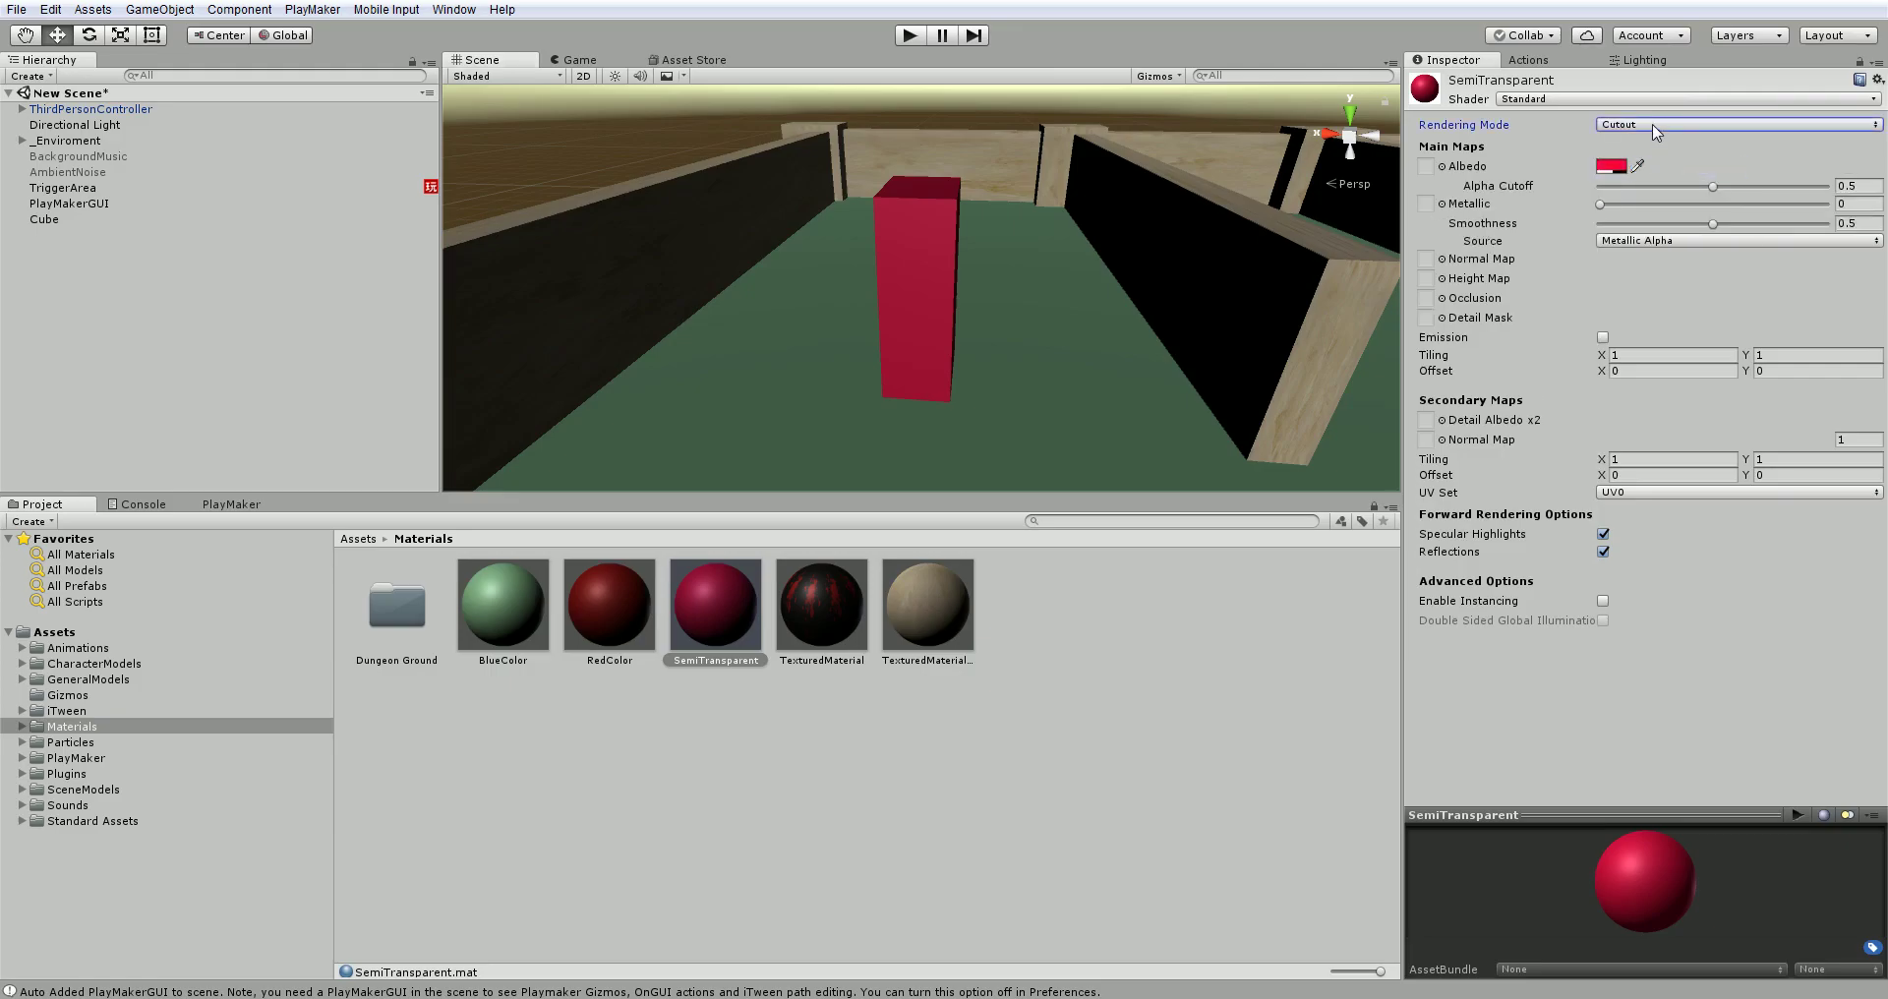
click(1658, 128)
click(1660, 189)
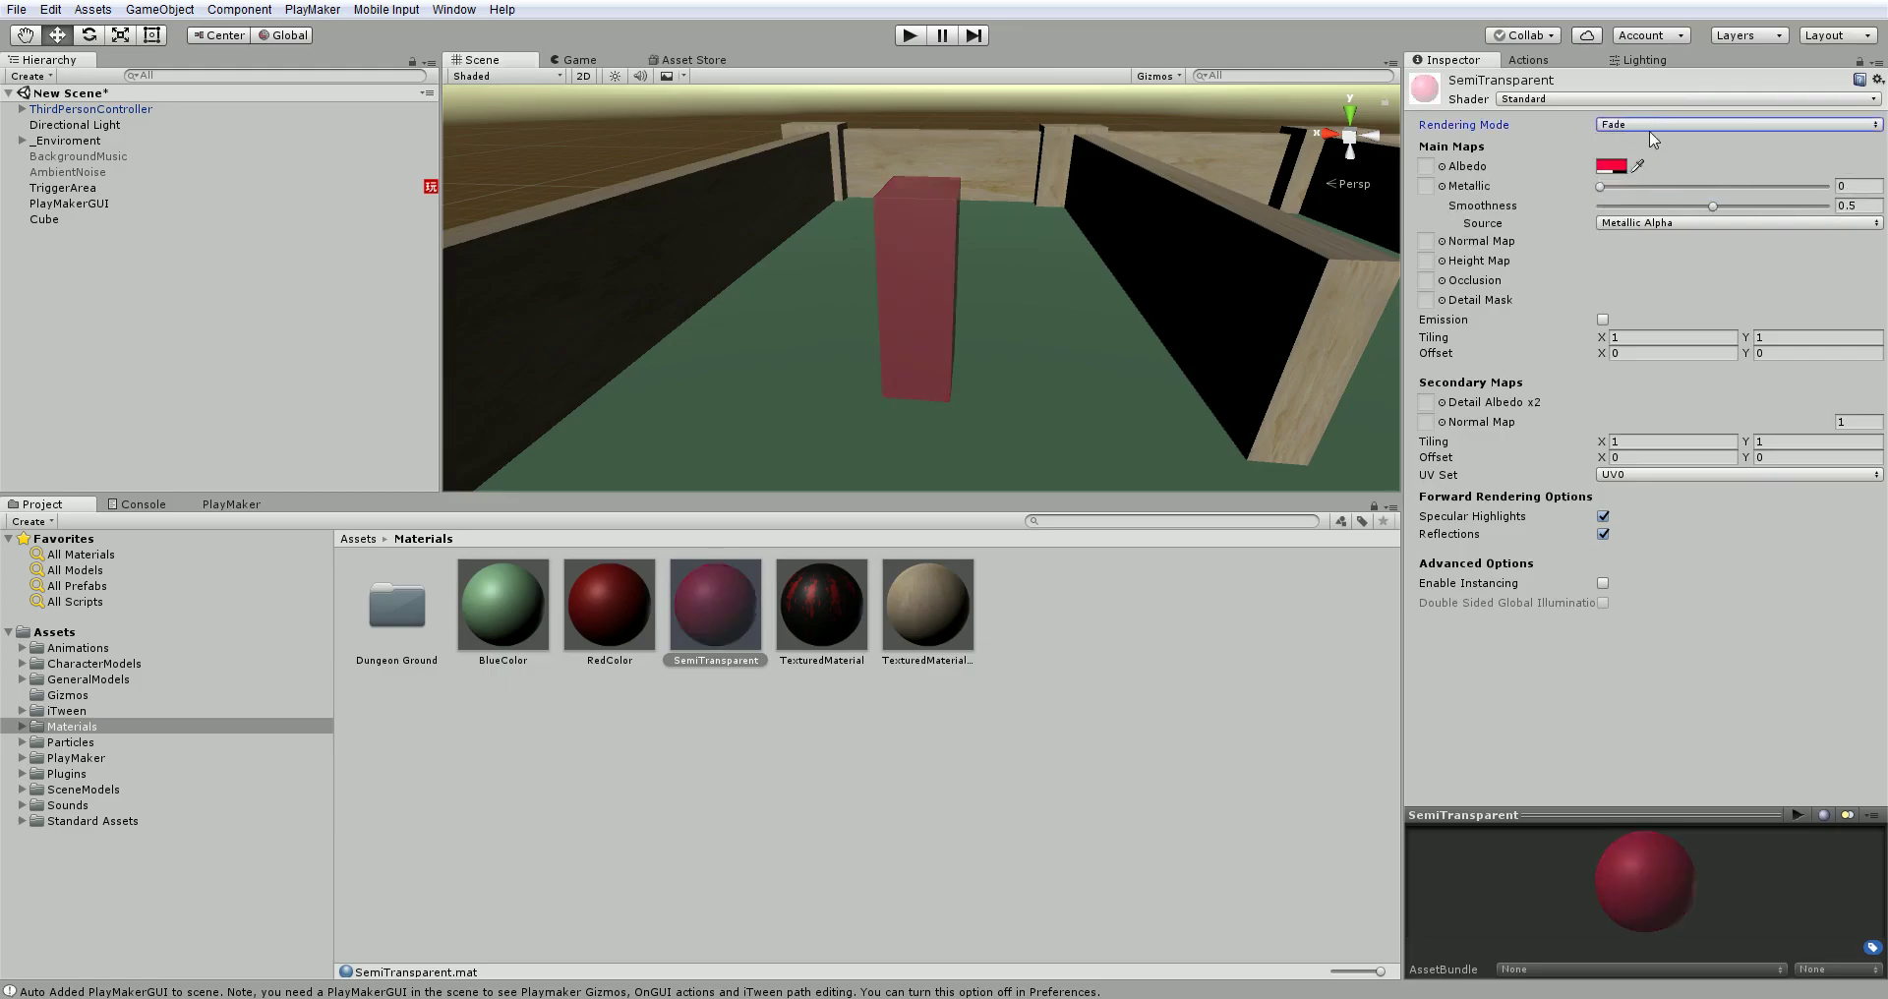
click(1649, 127)
click(1662, 210)
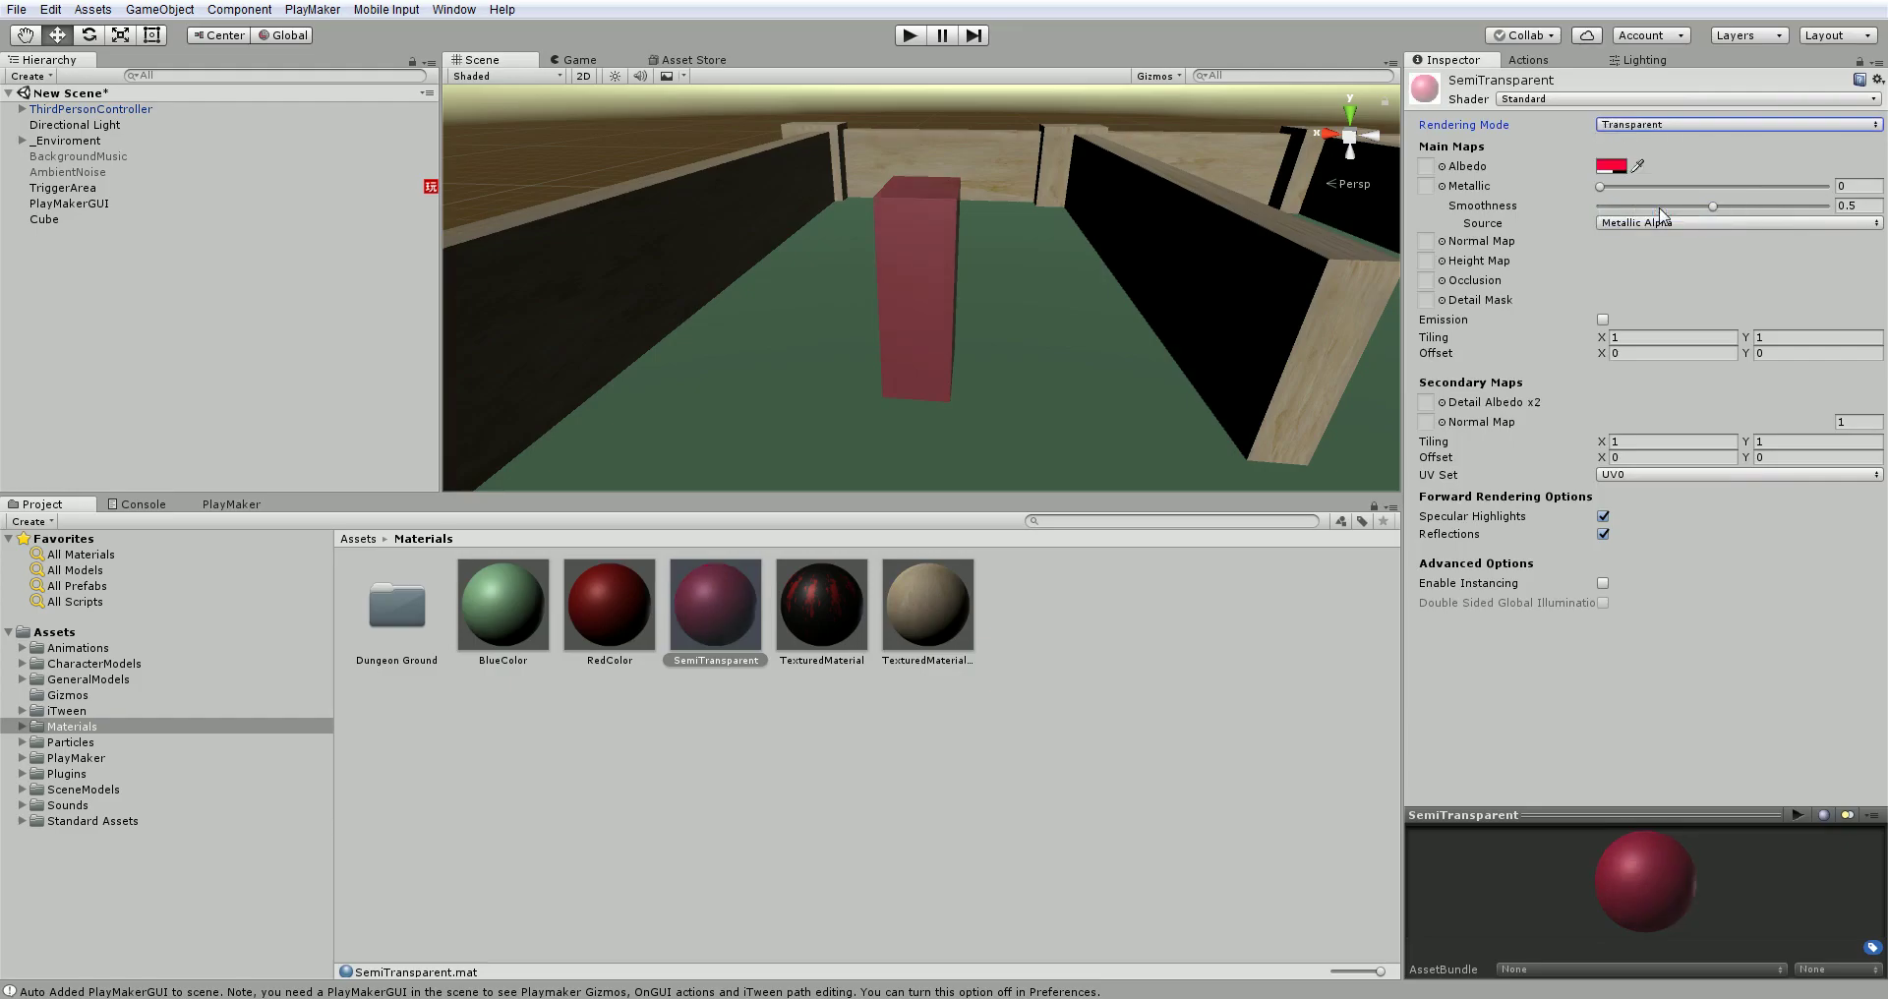
scroll(1039, 293, down, 3)
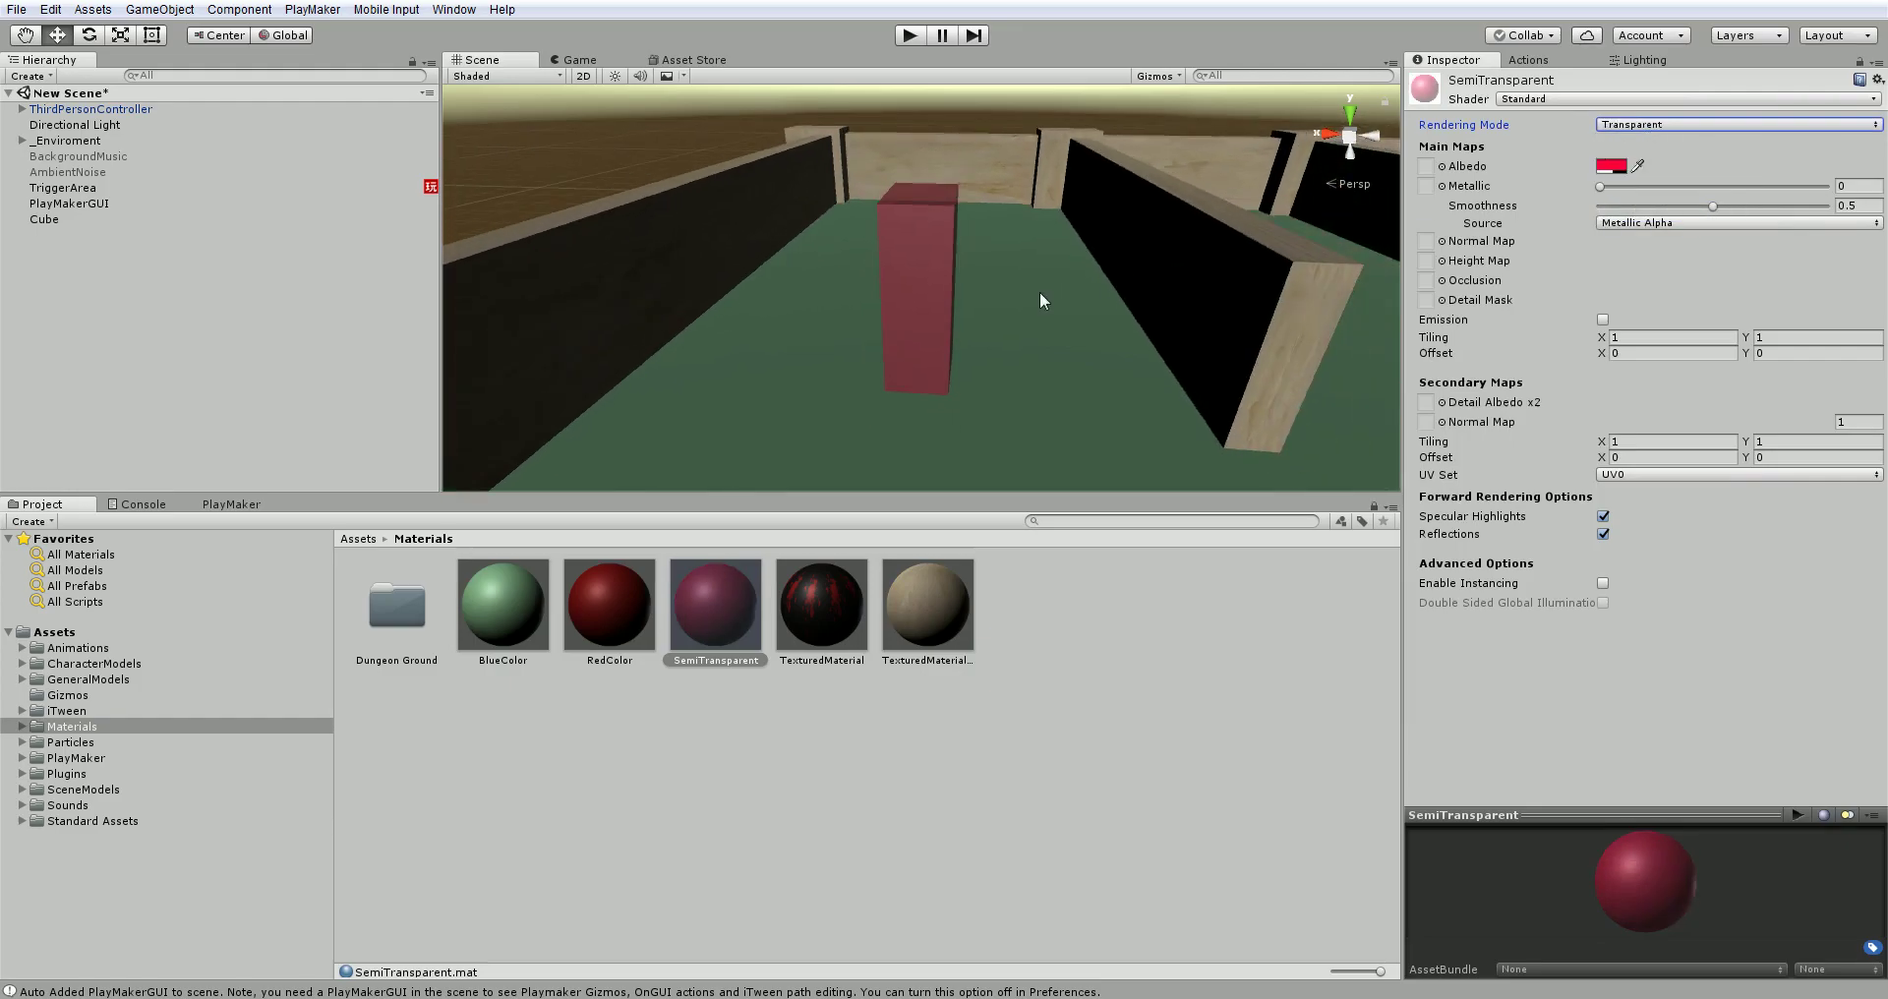
right_drag(1011, 297, 1045, 263)
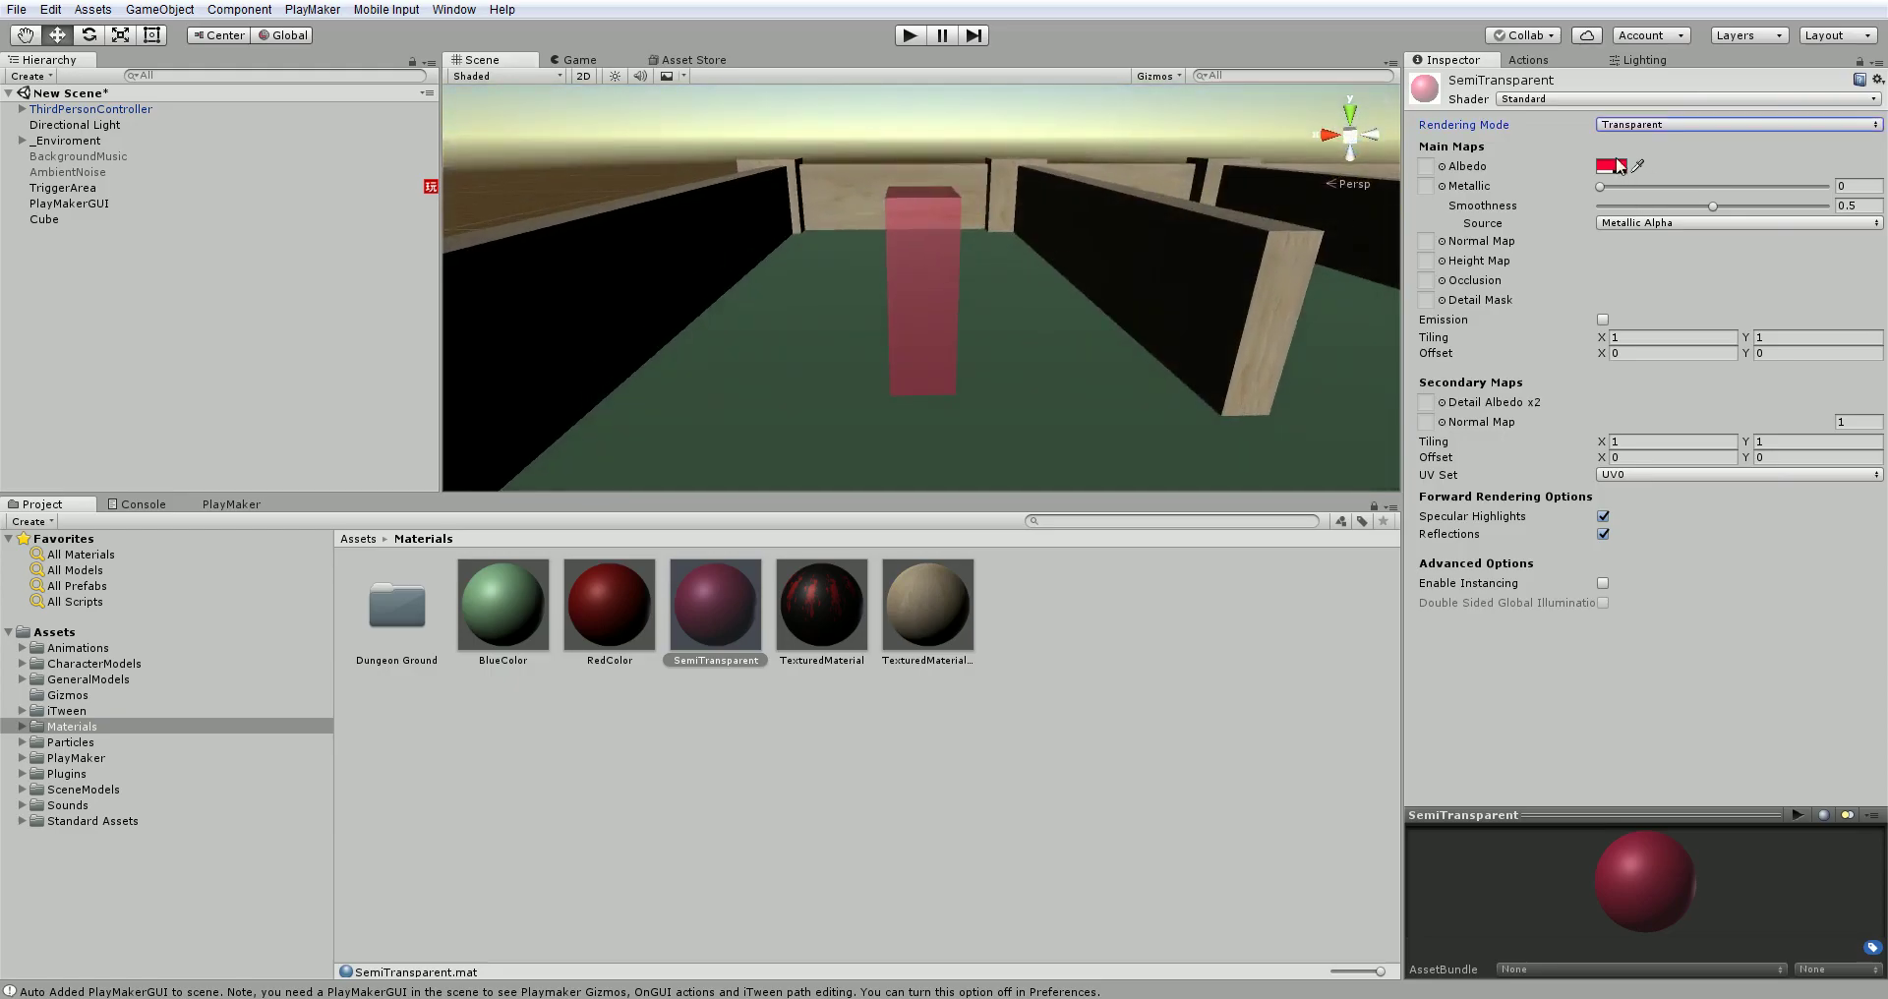
Step: Raise the SemiTransparent albedo alpha to 255 and inspect the pillar in the Scene view
click(1620, 167)
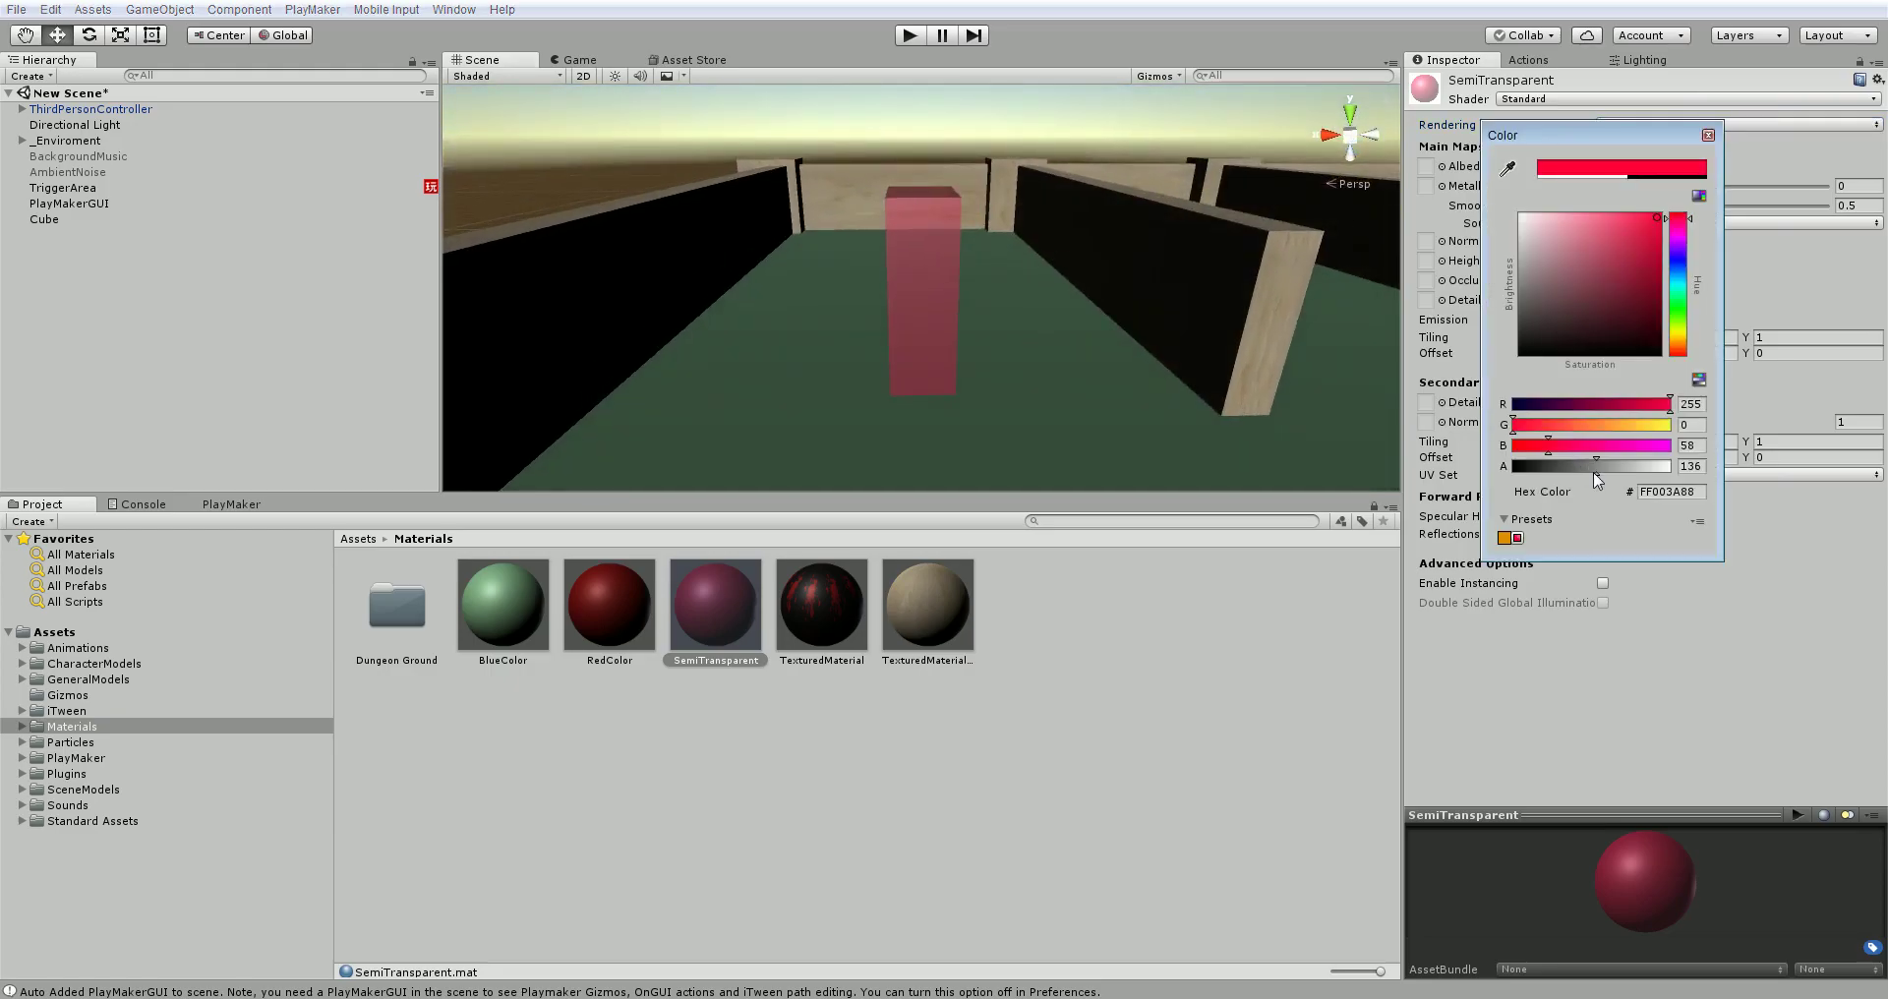
mouse_move(1596, 468)
mouse_down()
mouse_move(1672, 469)
mouse_move(1550, 468)
mouse_move(1604, 468)
mouse_up()
click(1709, 135)
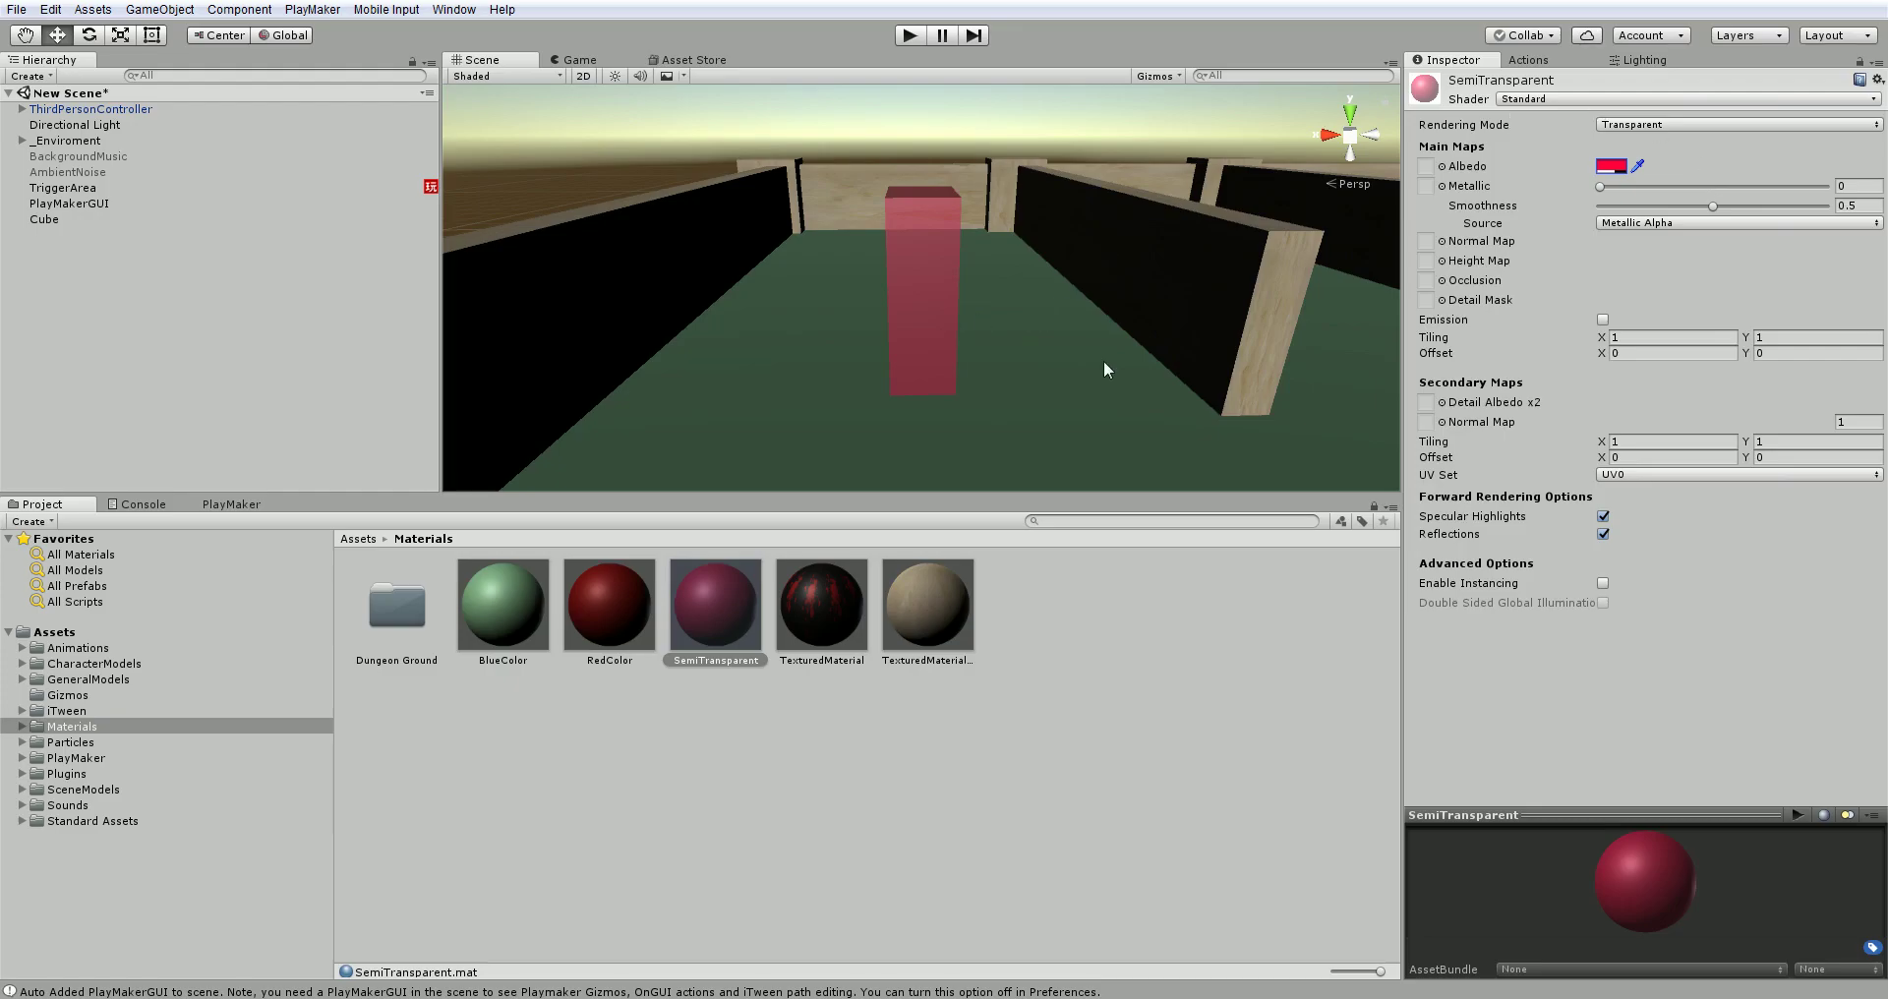
alt+drag(907, 337, 861, 334)
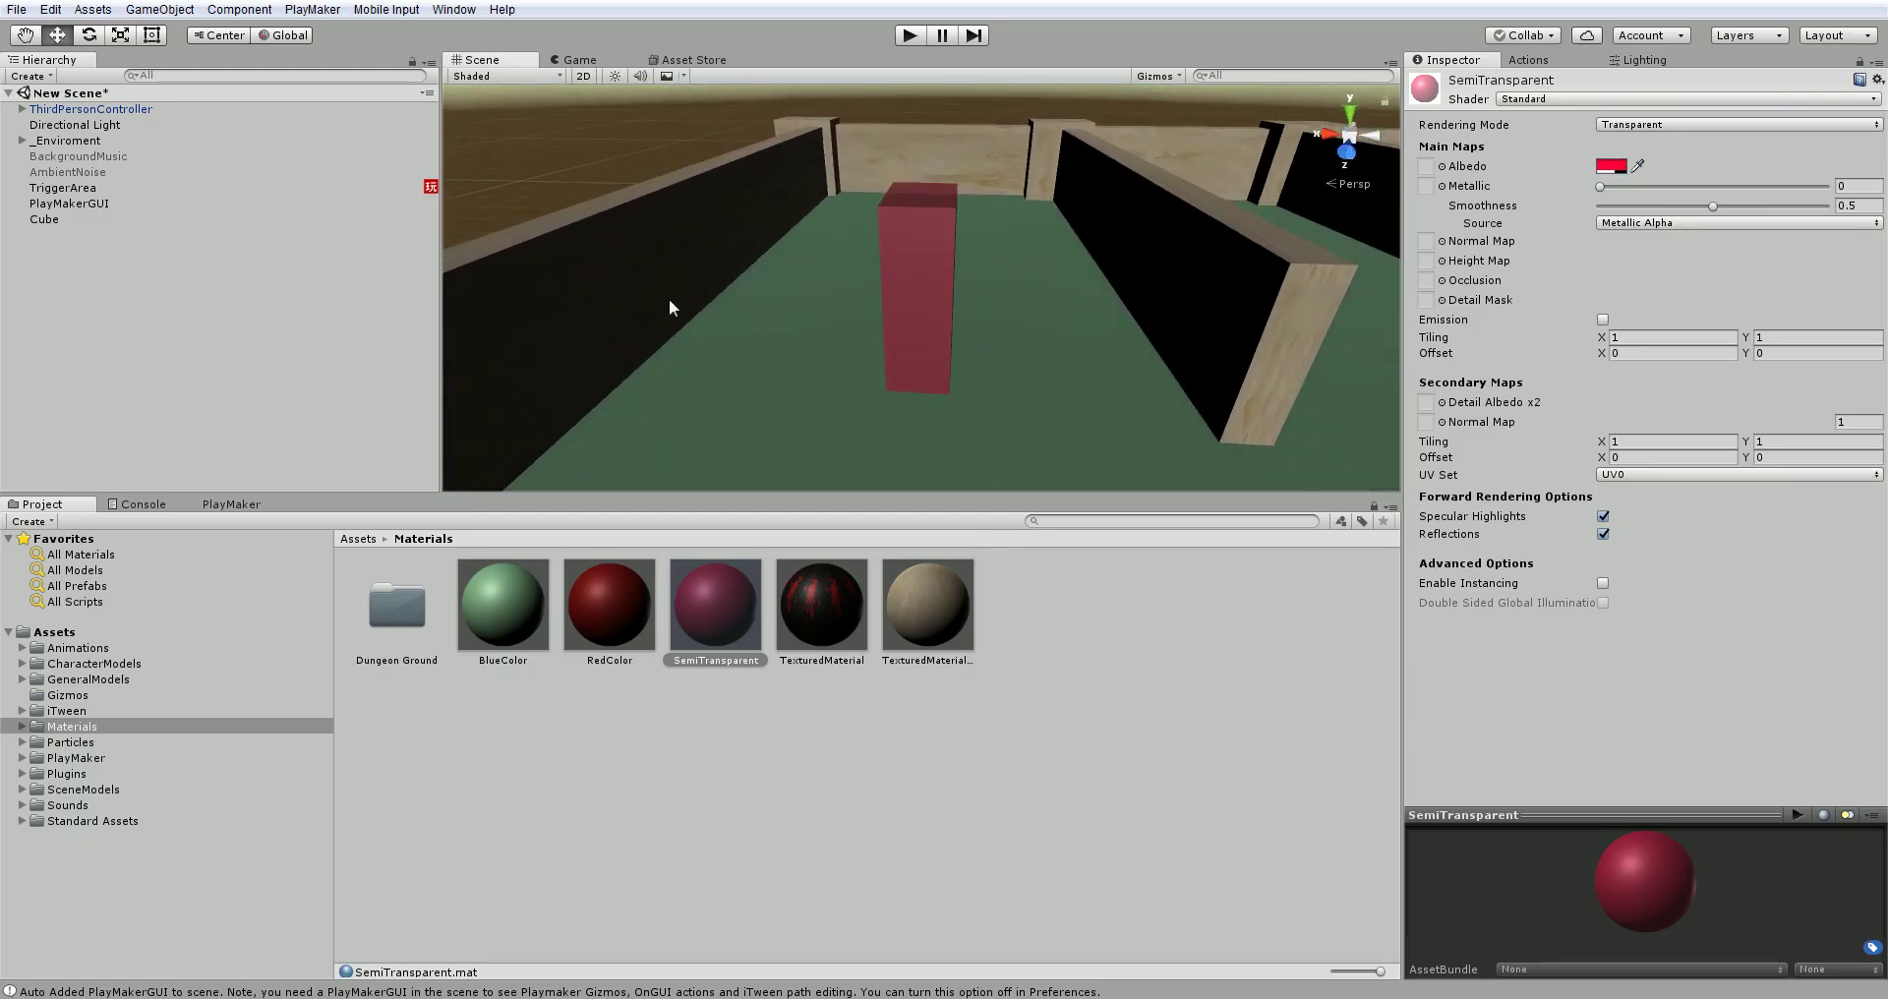
Step: Rename the Cube object to NoGo
click(56, 219)
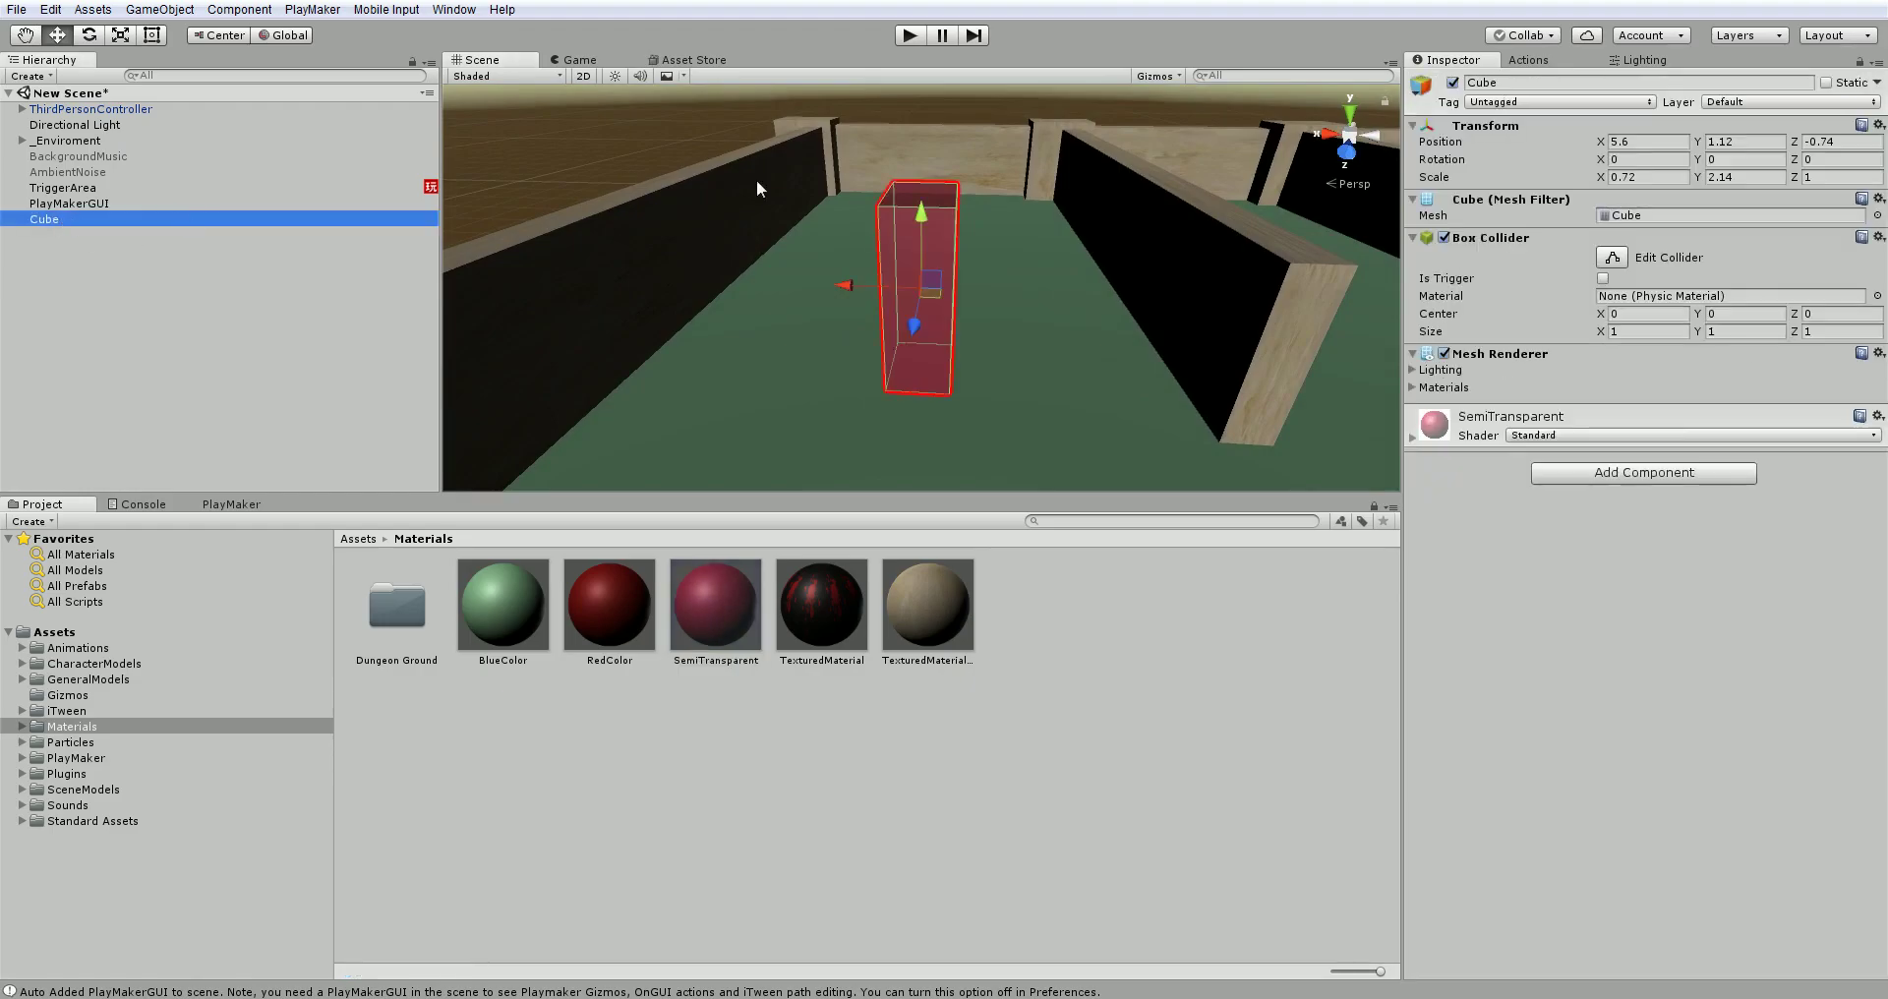
click(1508, 80)
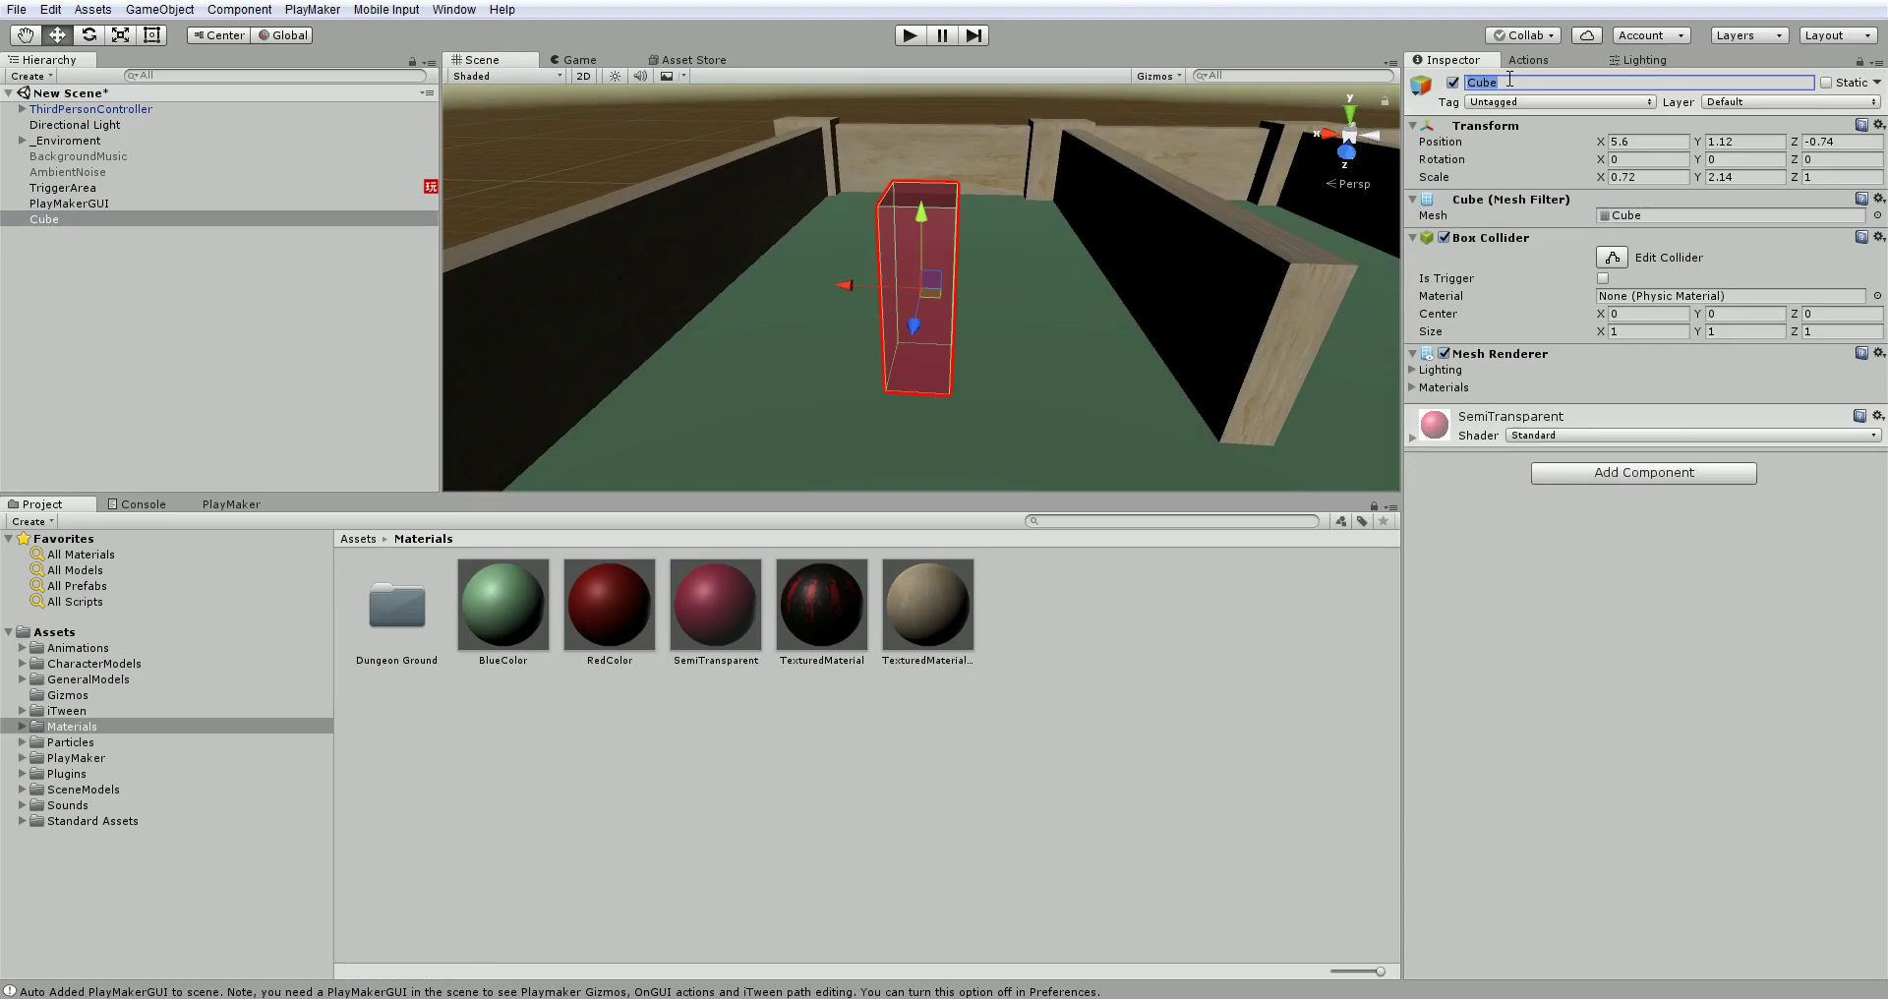
text(NoGo)
click(79, 219)
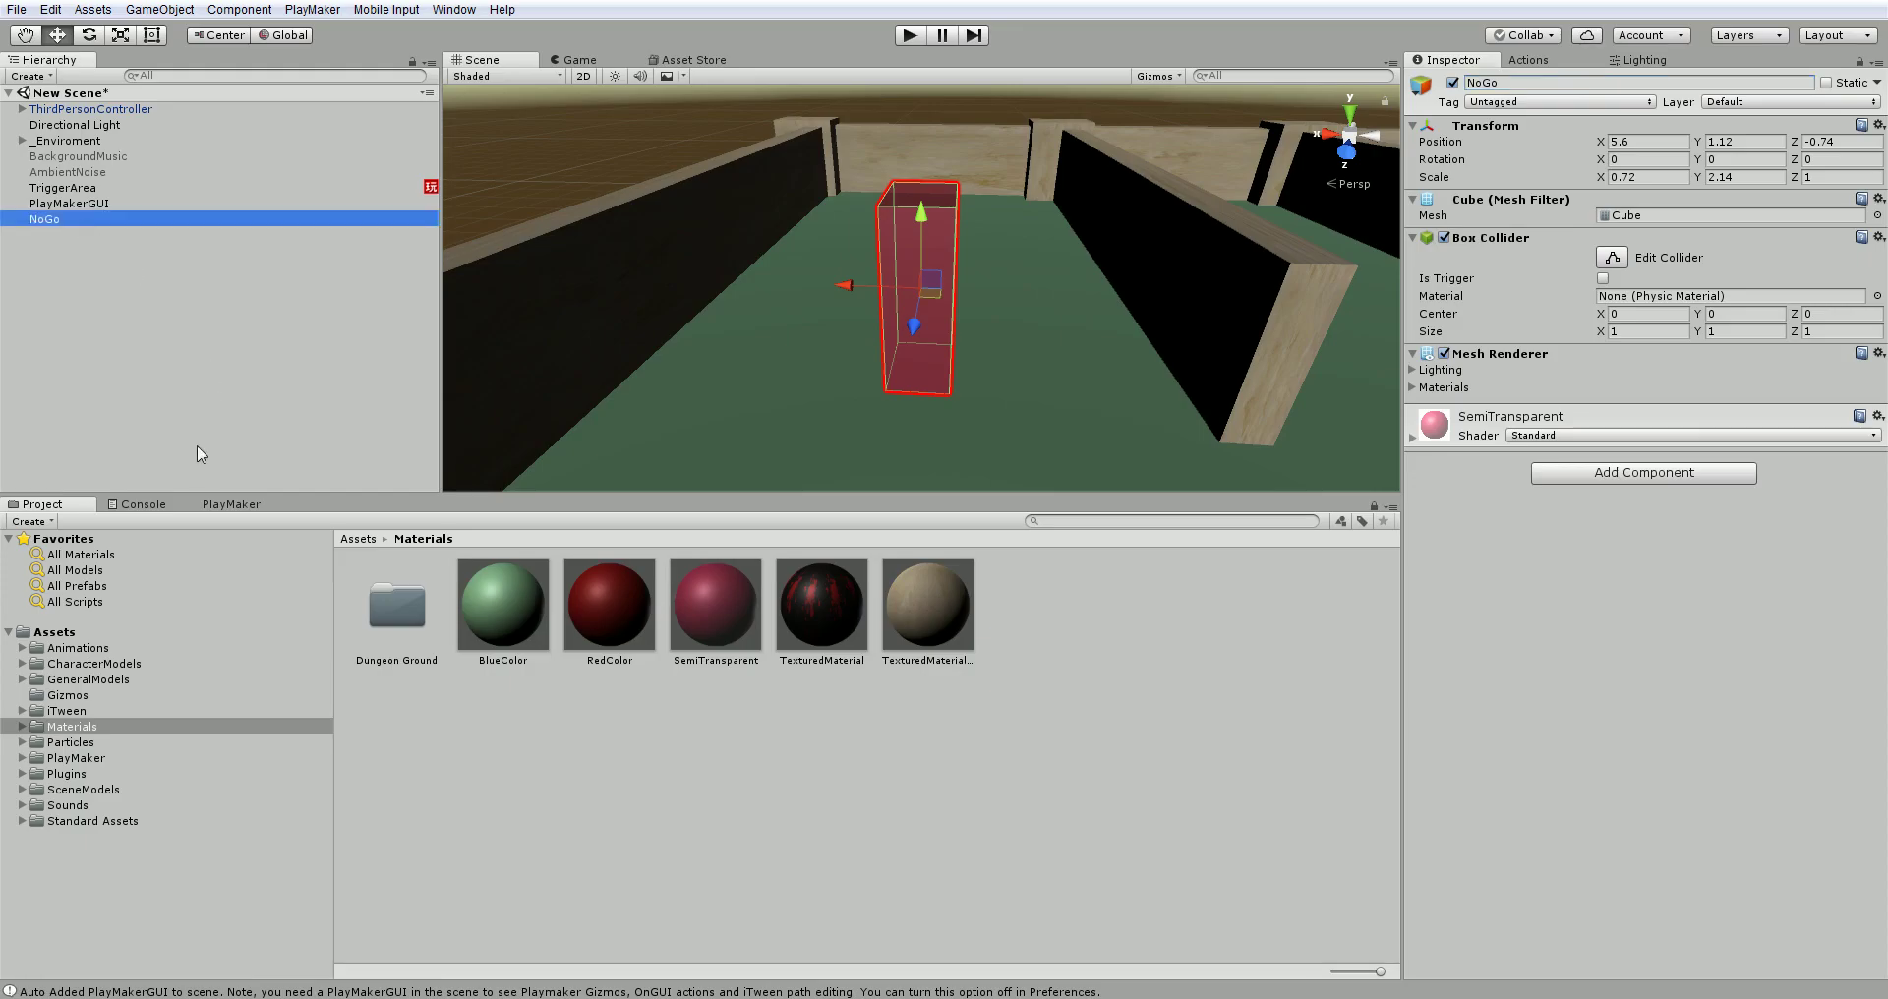
Step: Show the PlayMaker editor, check PlayMakerGUI and TriggerArea, then reselect NoGo
click(221, 505)
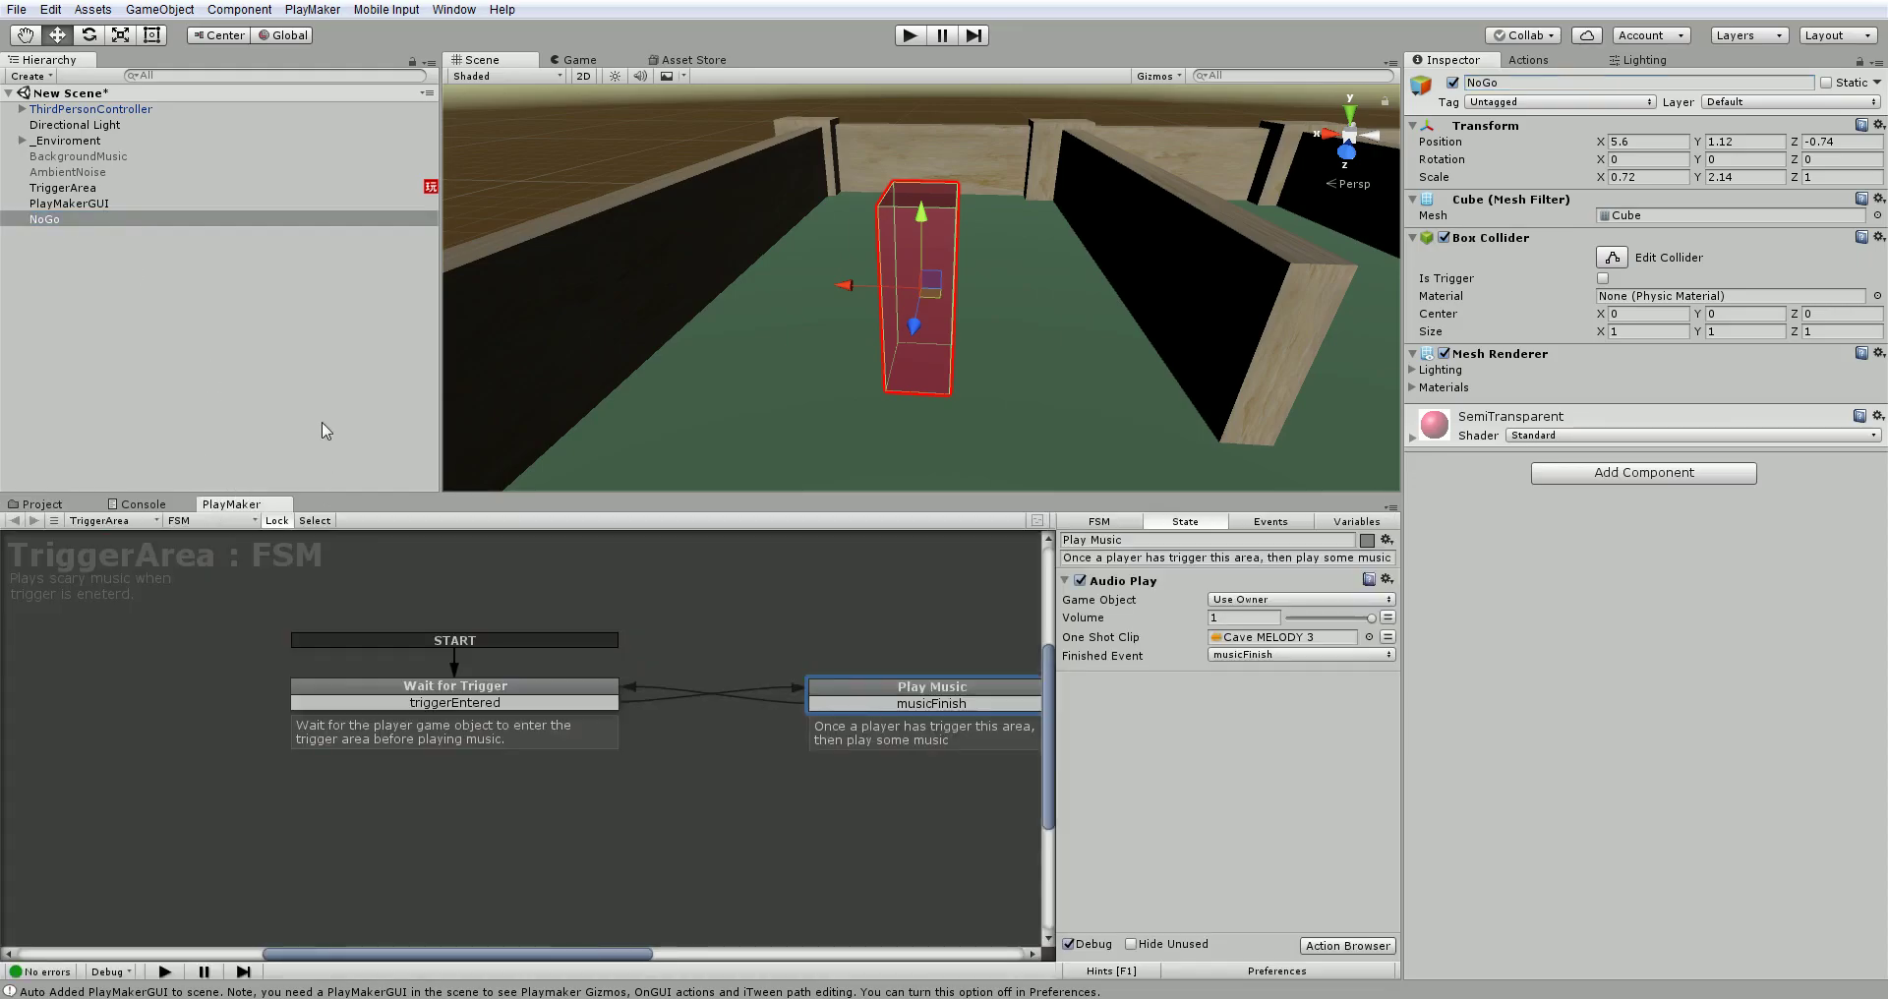
click(83, 203)
click(85, 193)
click(71, 220)
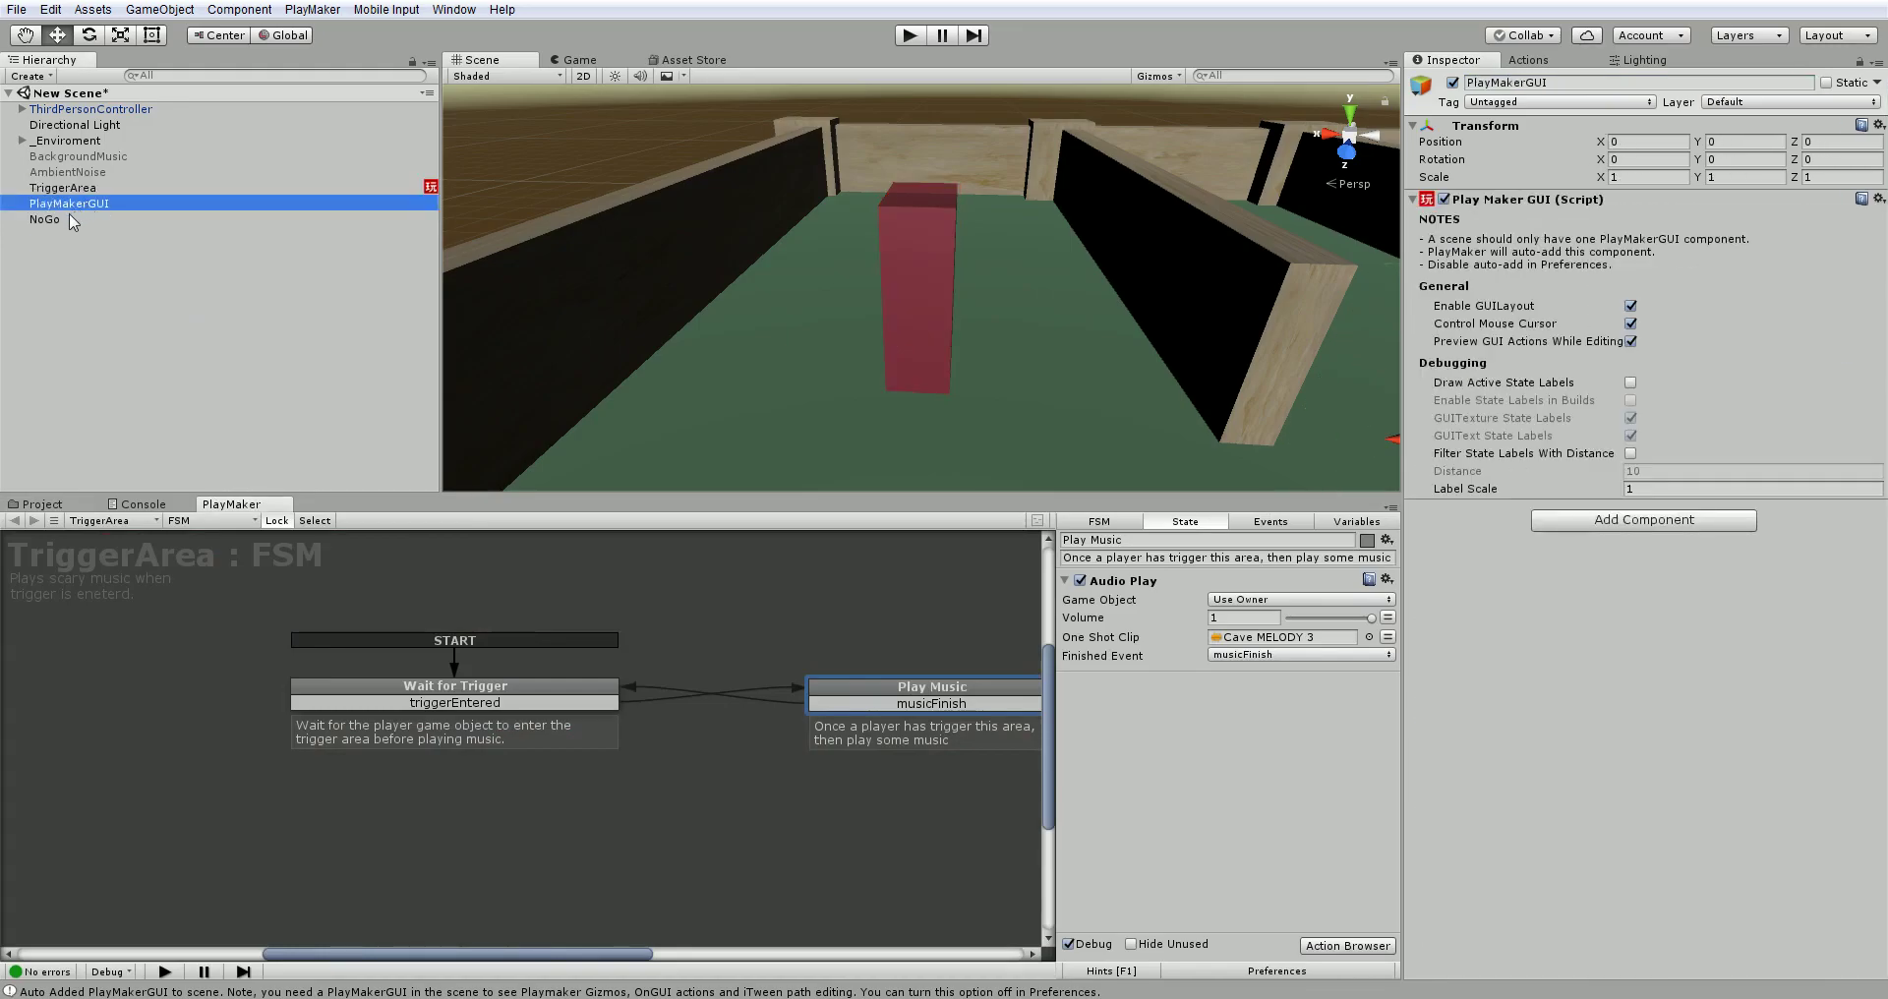
click(69, 204)
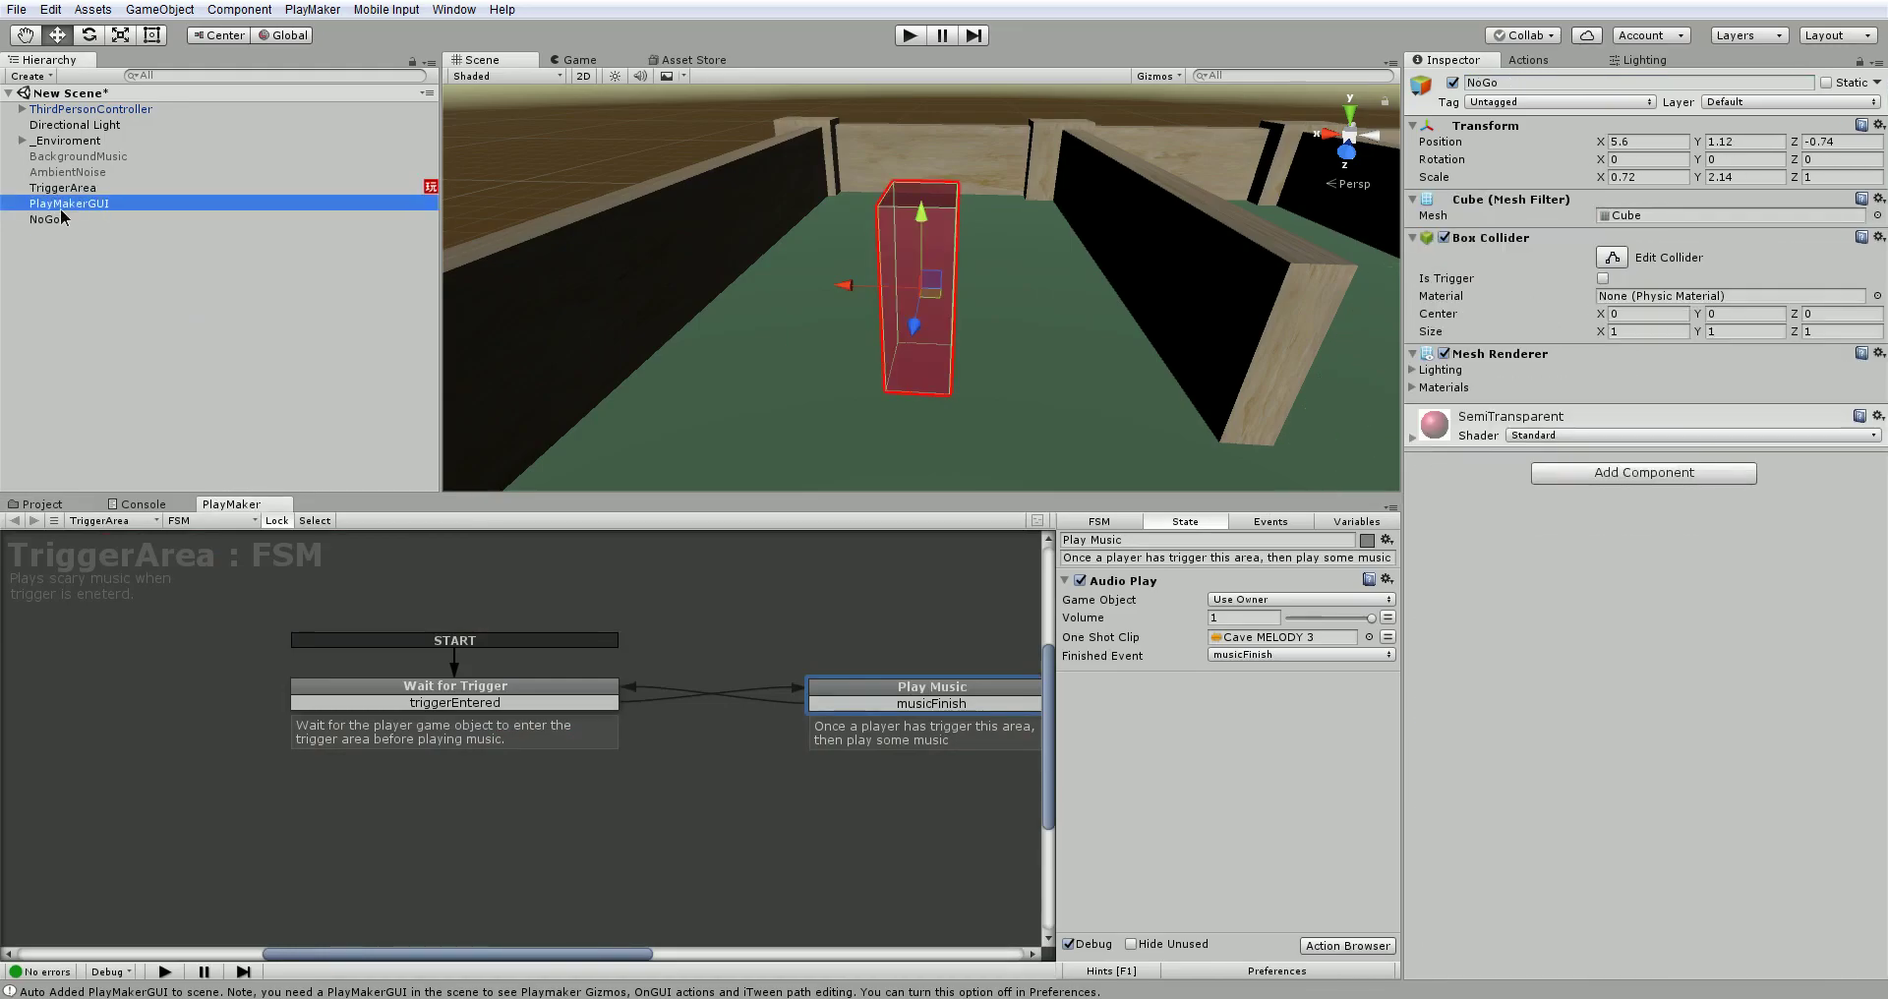
click(79, 188)
click(76, 173)
click(77, 188)
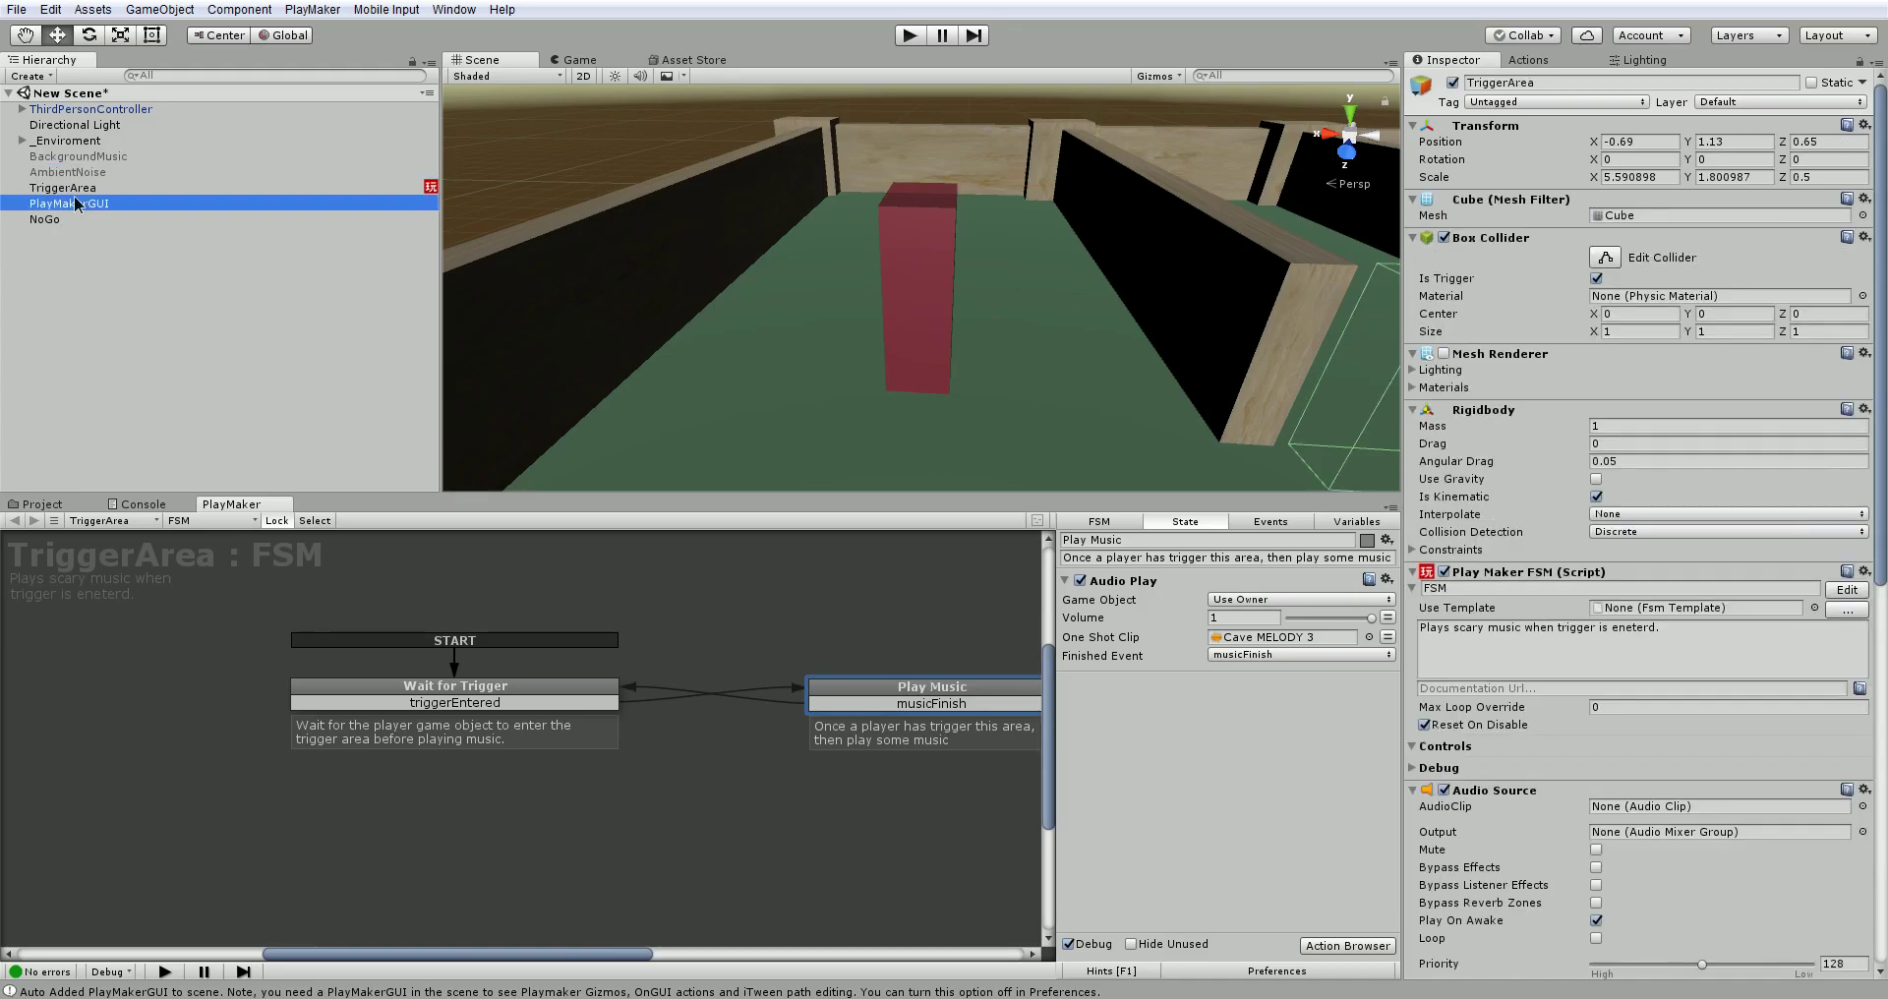
click(69, 203)
click(65, 219)
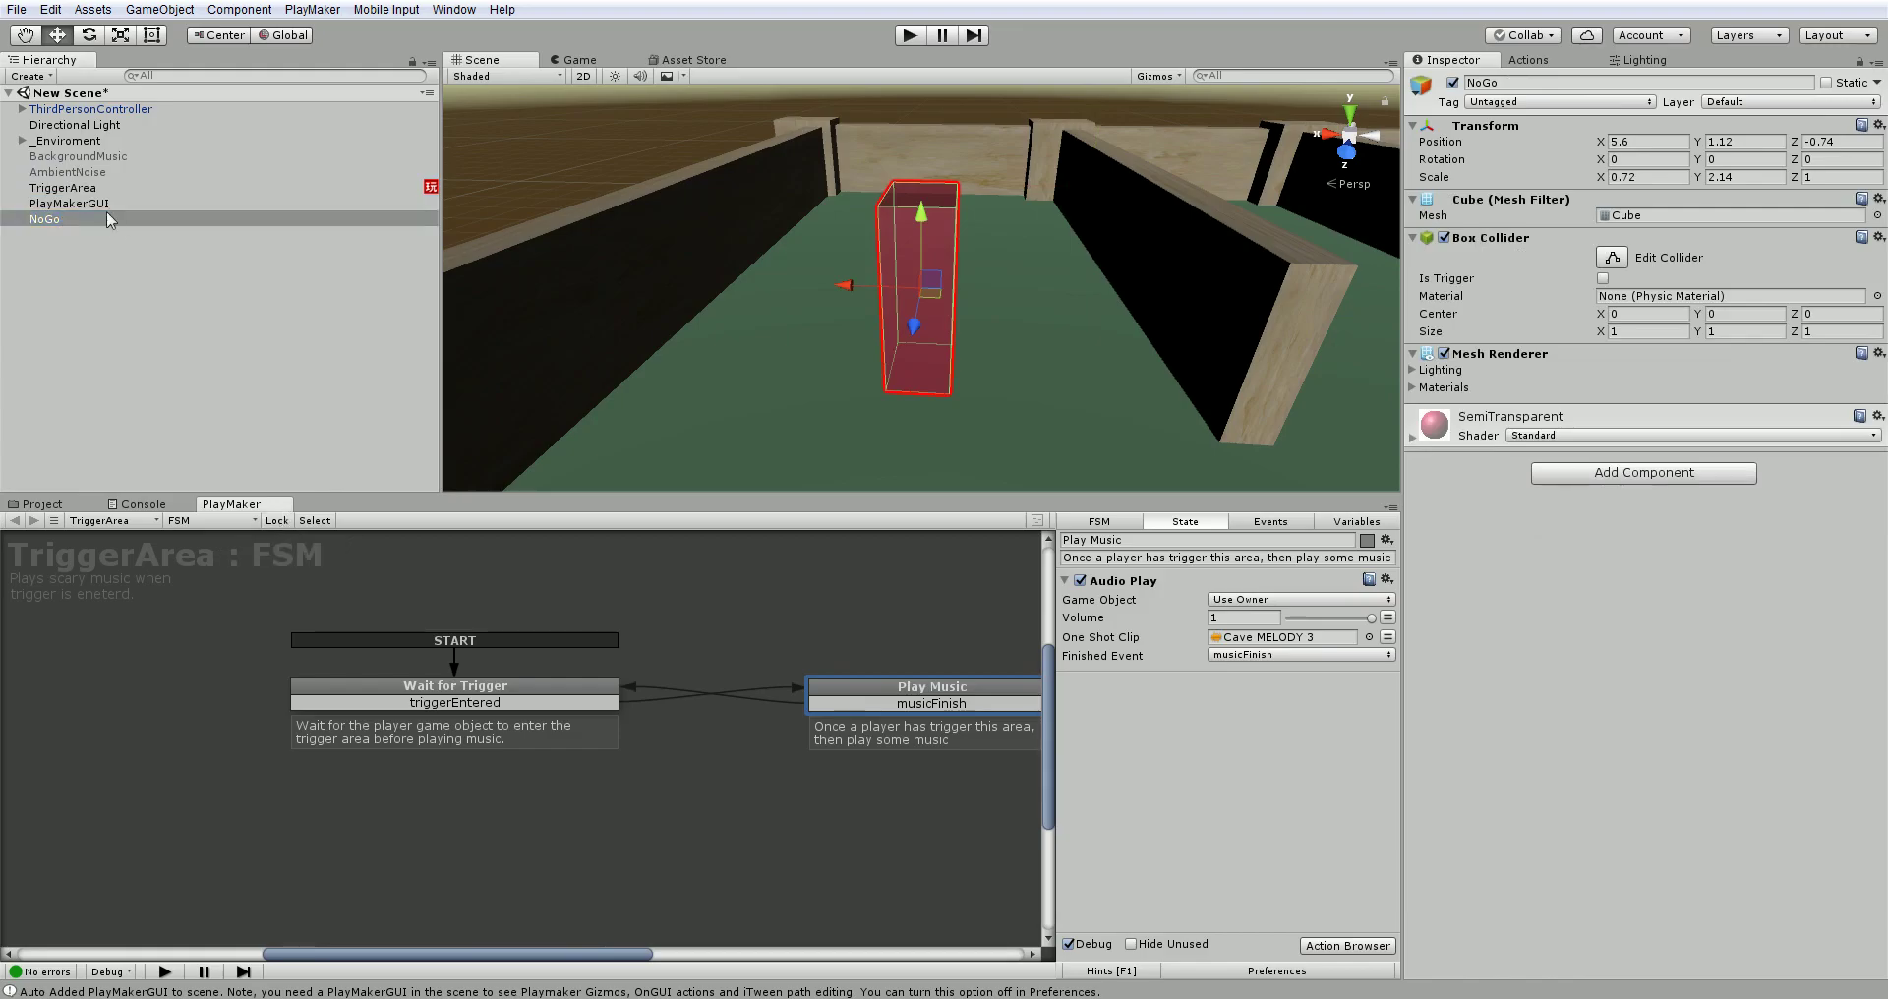
click(89, 173)
click(87, 188)
click(81, 220)
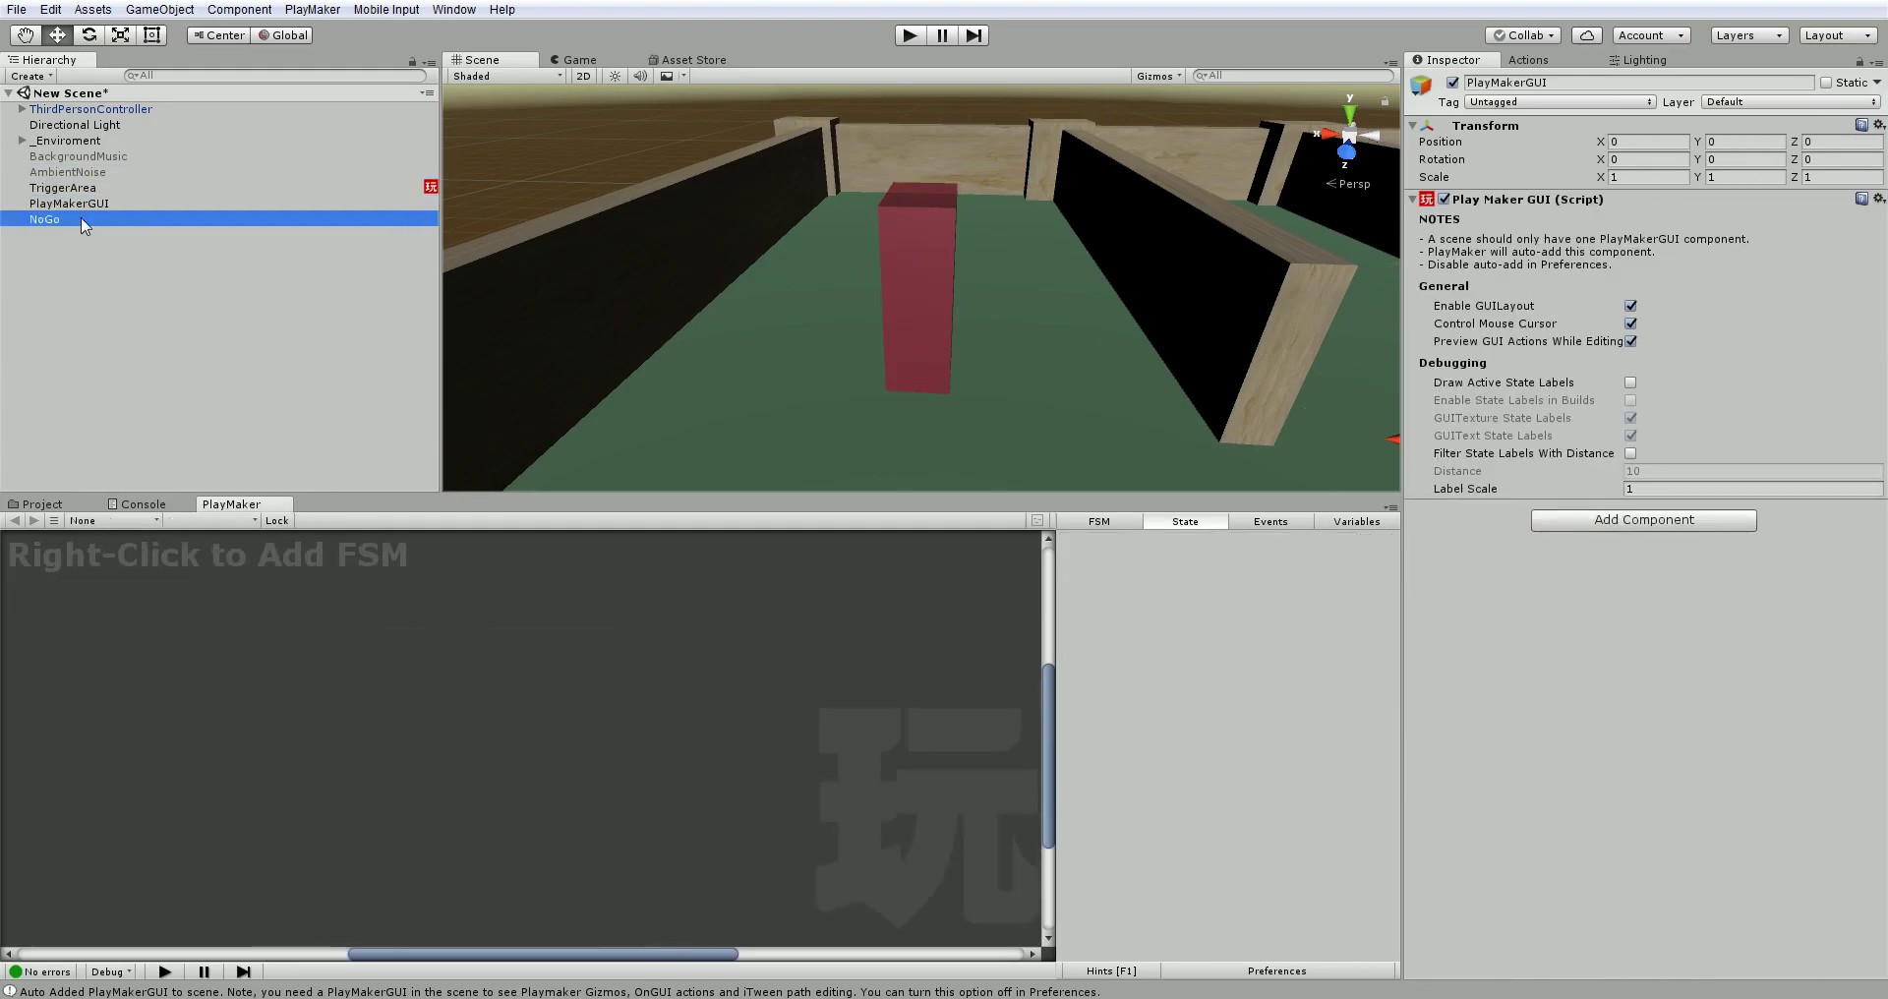
Step: Add an FSM to NoGo and a second state, State 2
right_click(323, 629)
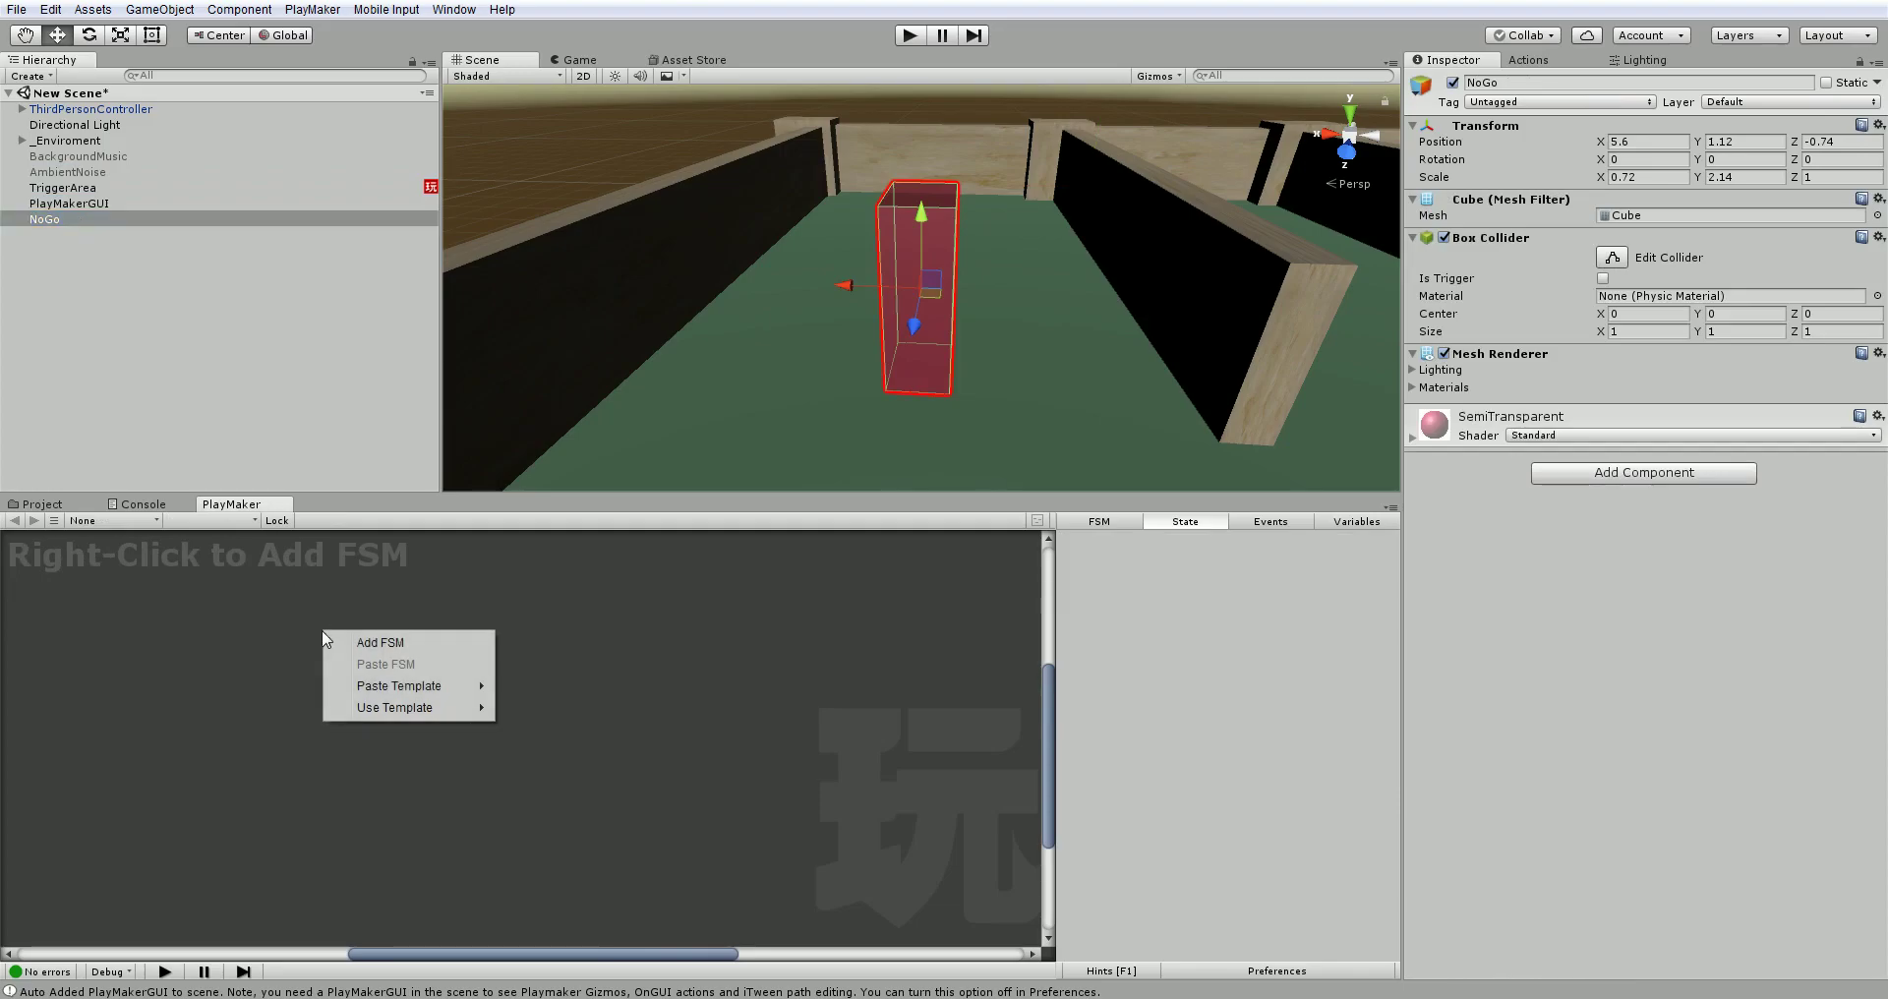
click(339, 641)
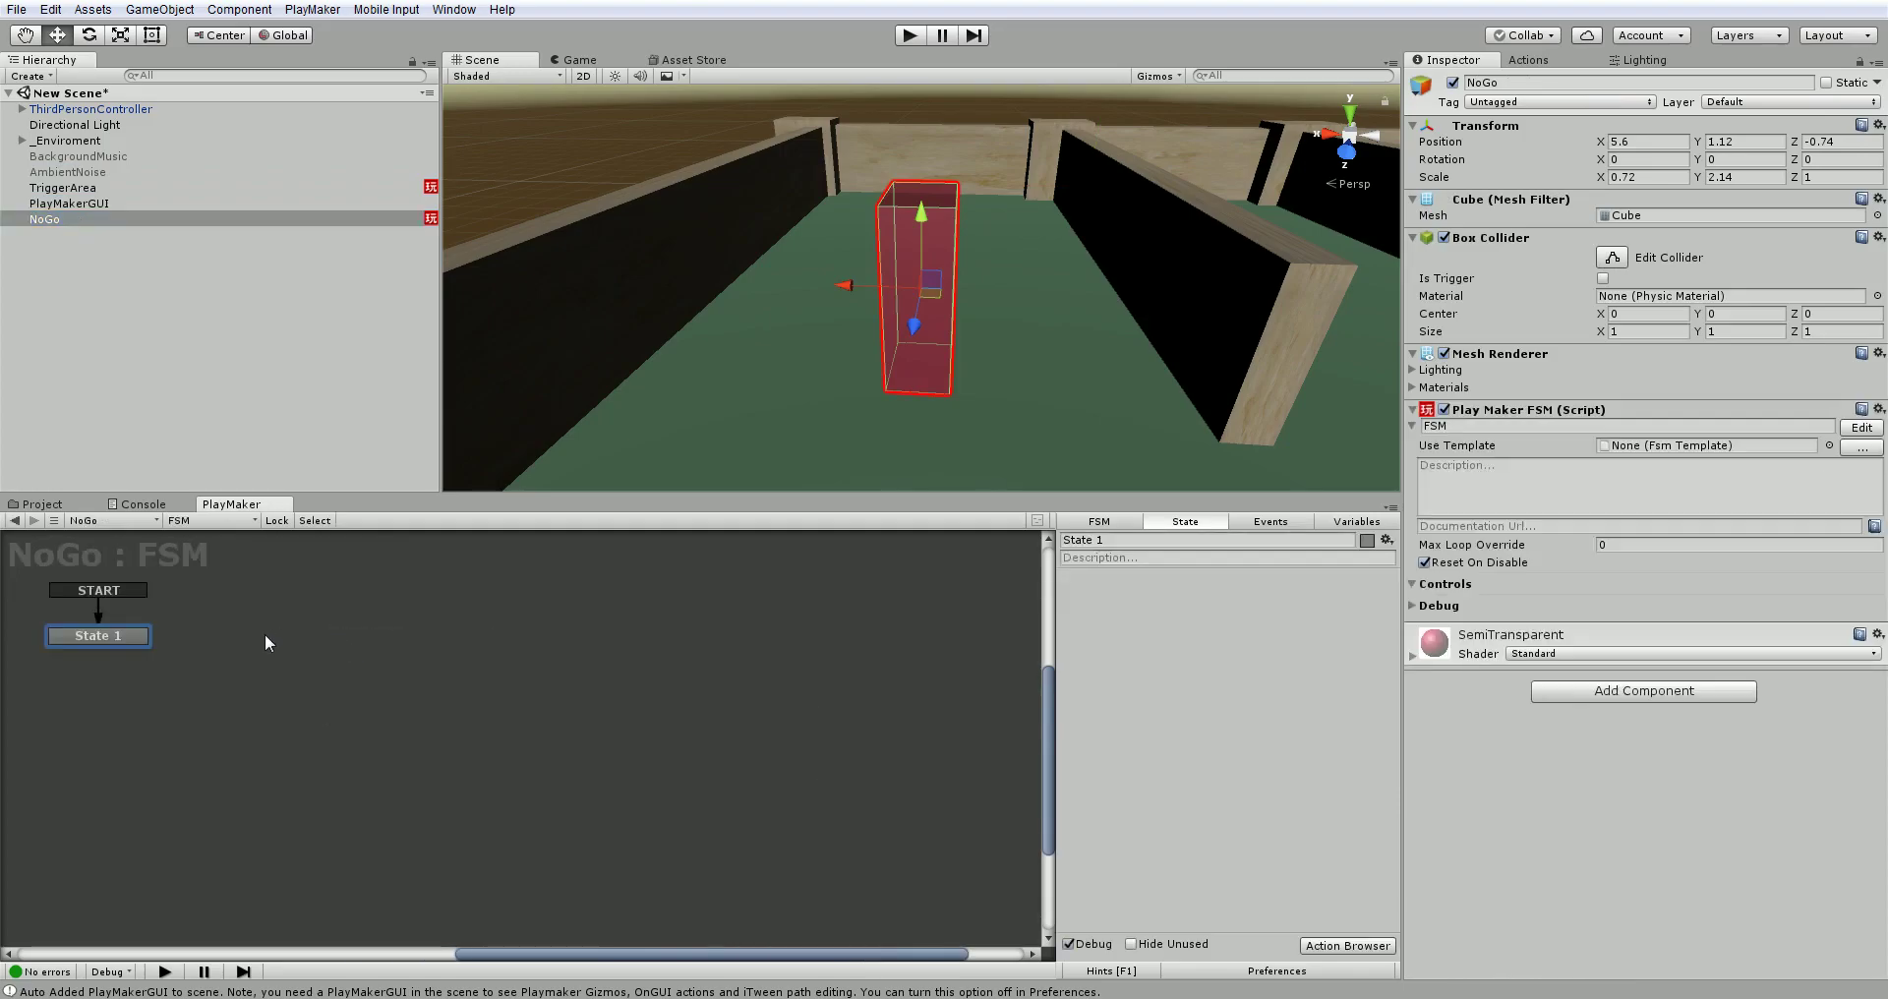
right_click(264, 634)
click(291, 645)
drag(291, 645, 266, 649)
Step: Add an Audio Play action to State 2 and rename it PlayAudio
click(1540, 62)
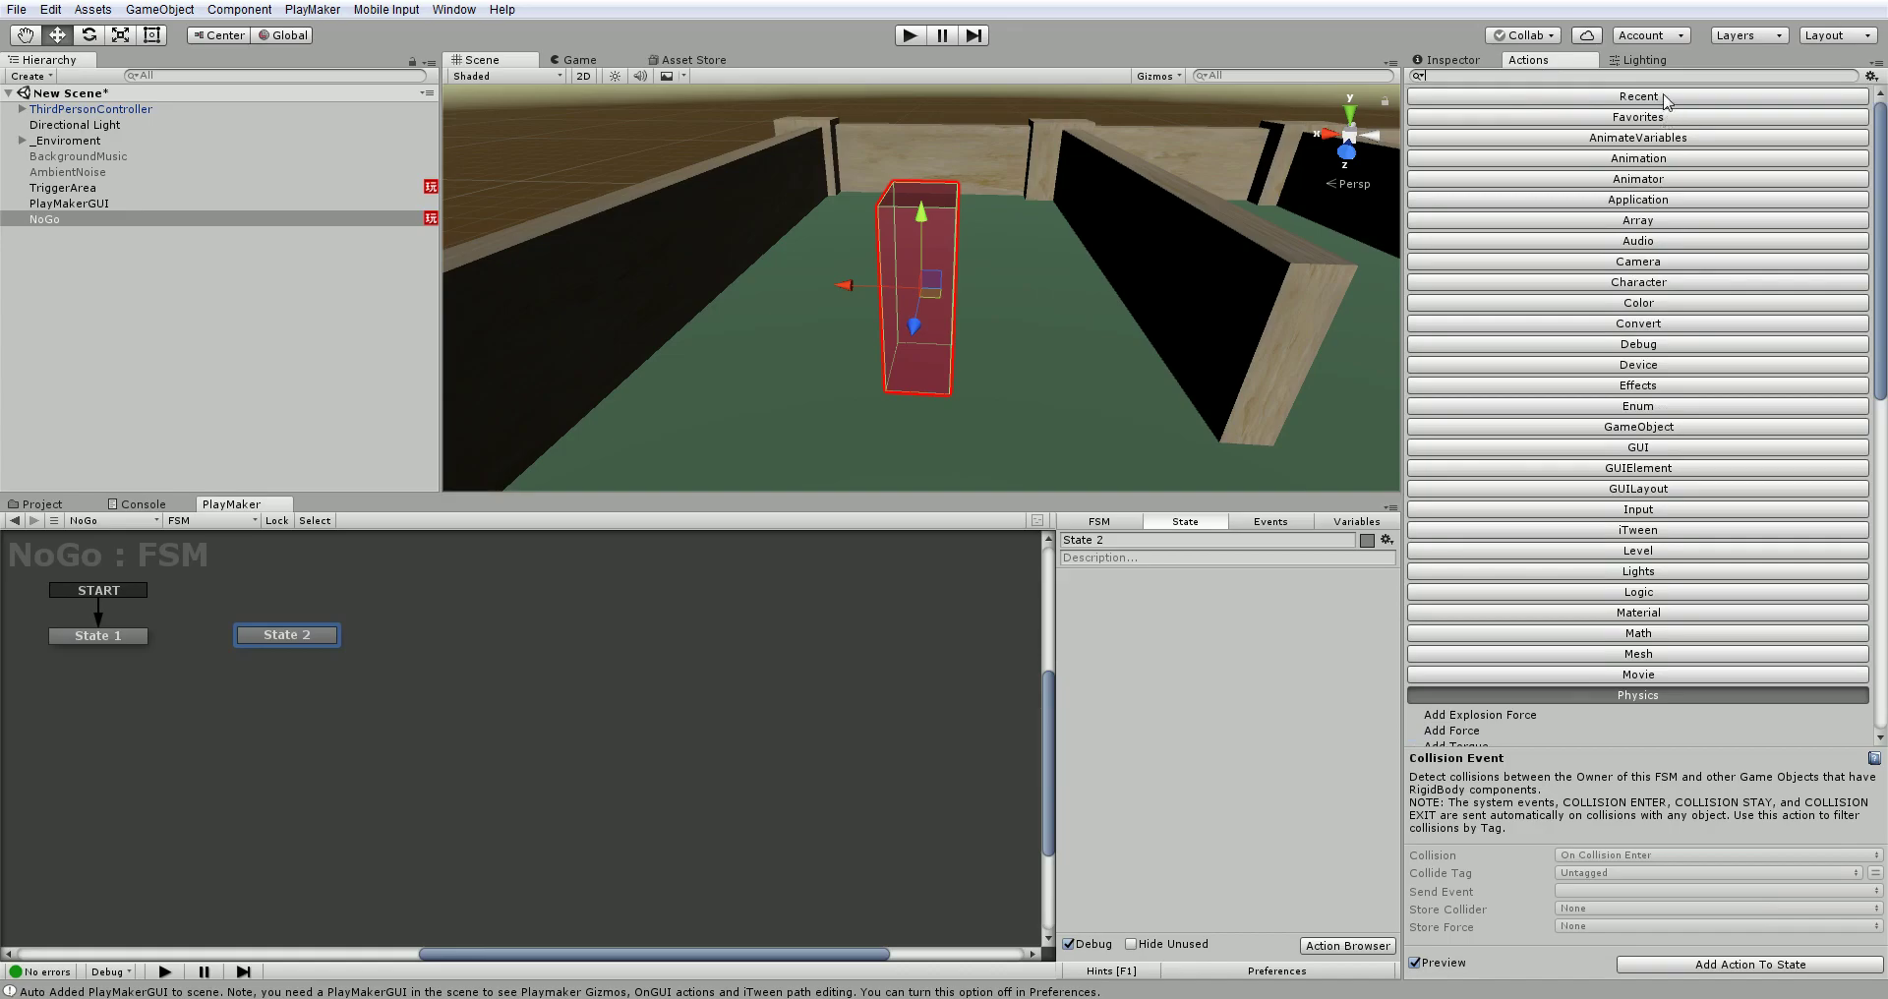
click(1666, 98)
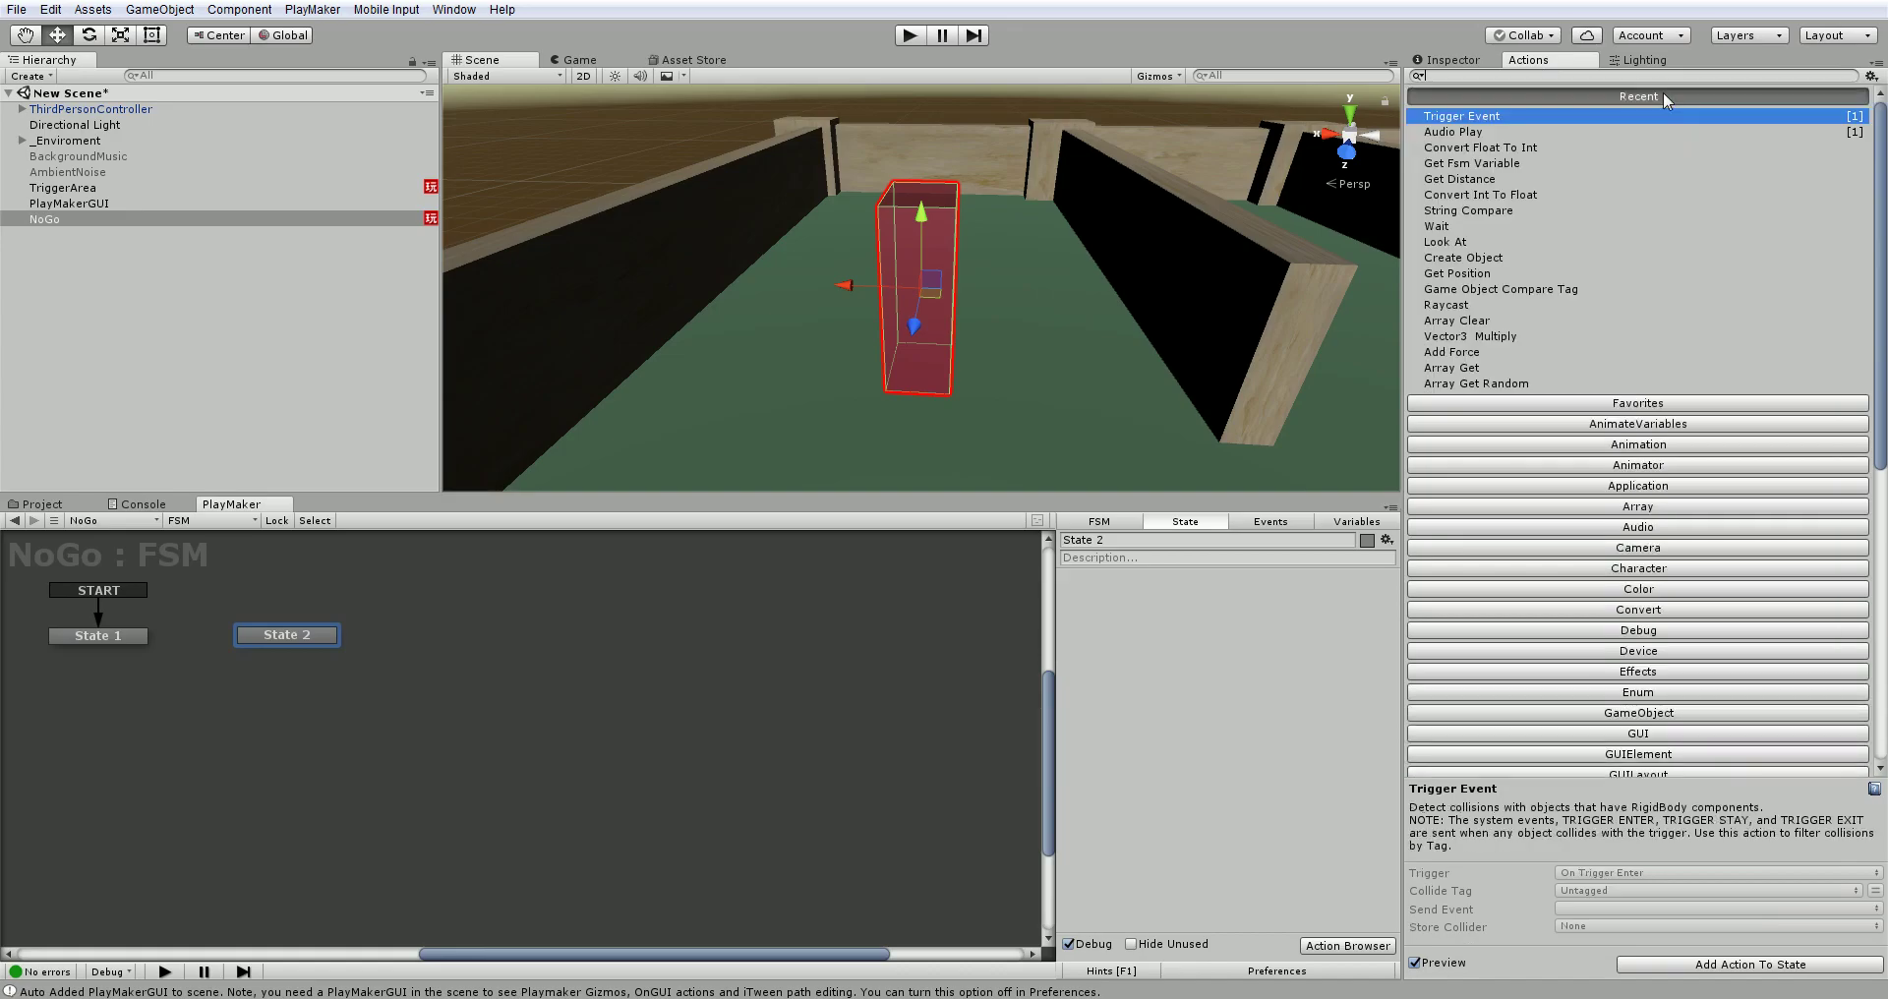
double_click(1447, 133)
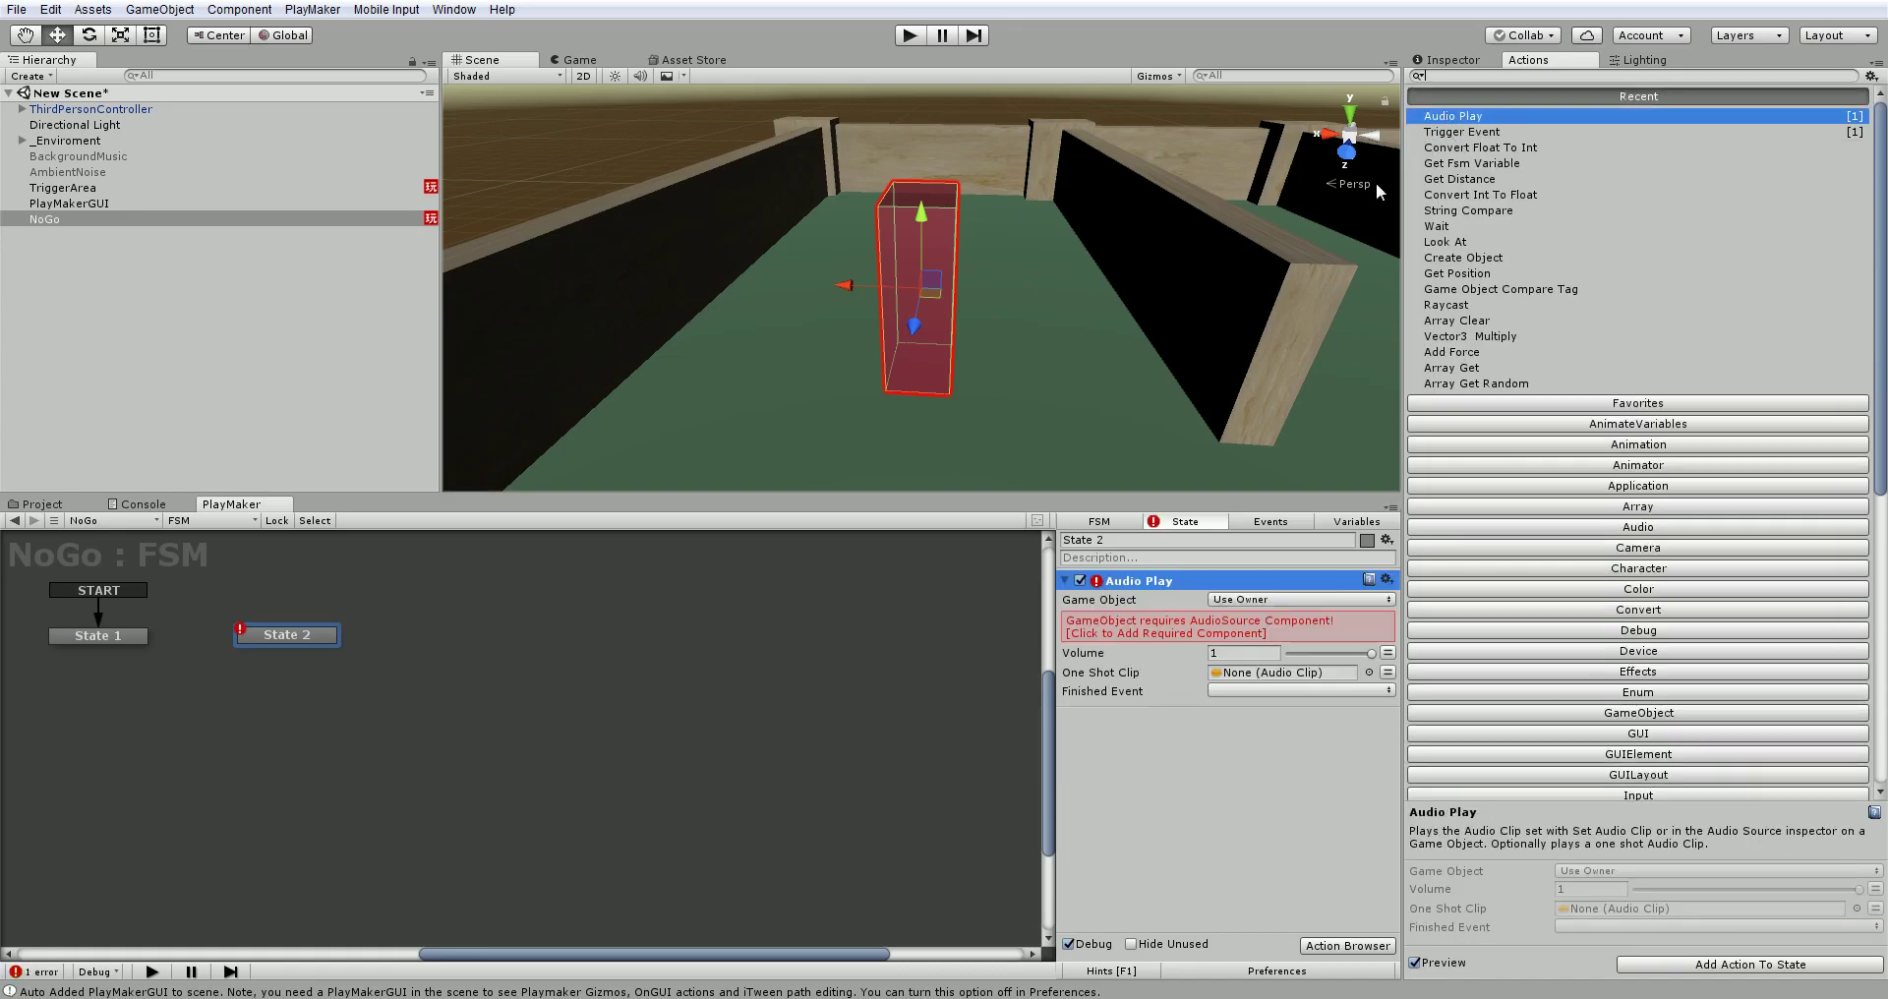
click(1154, 539)
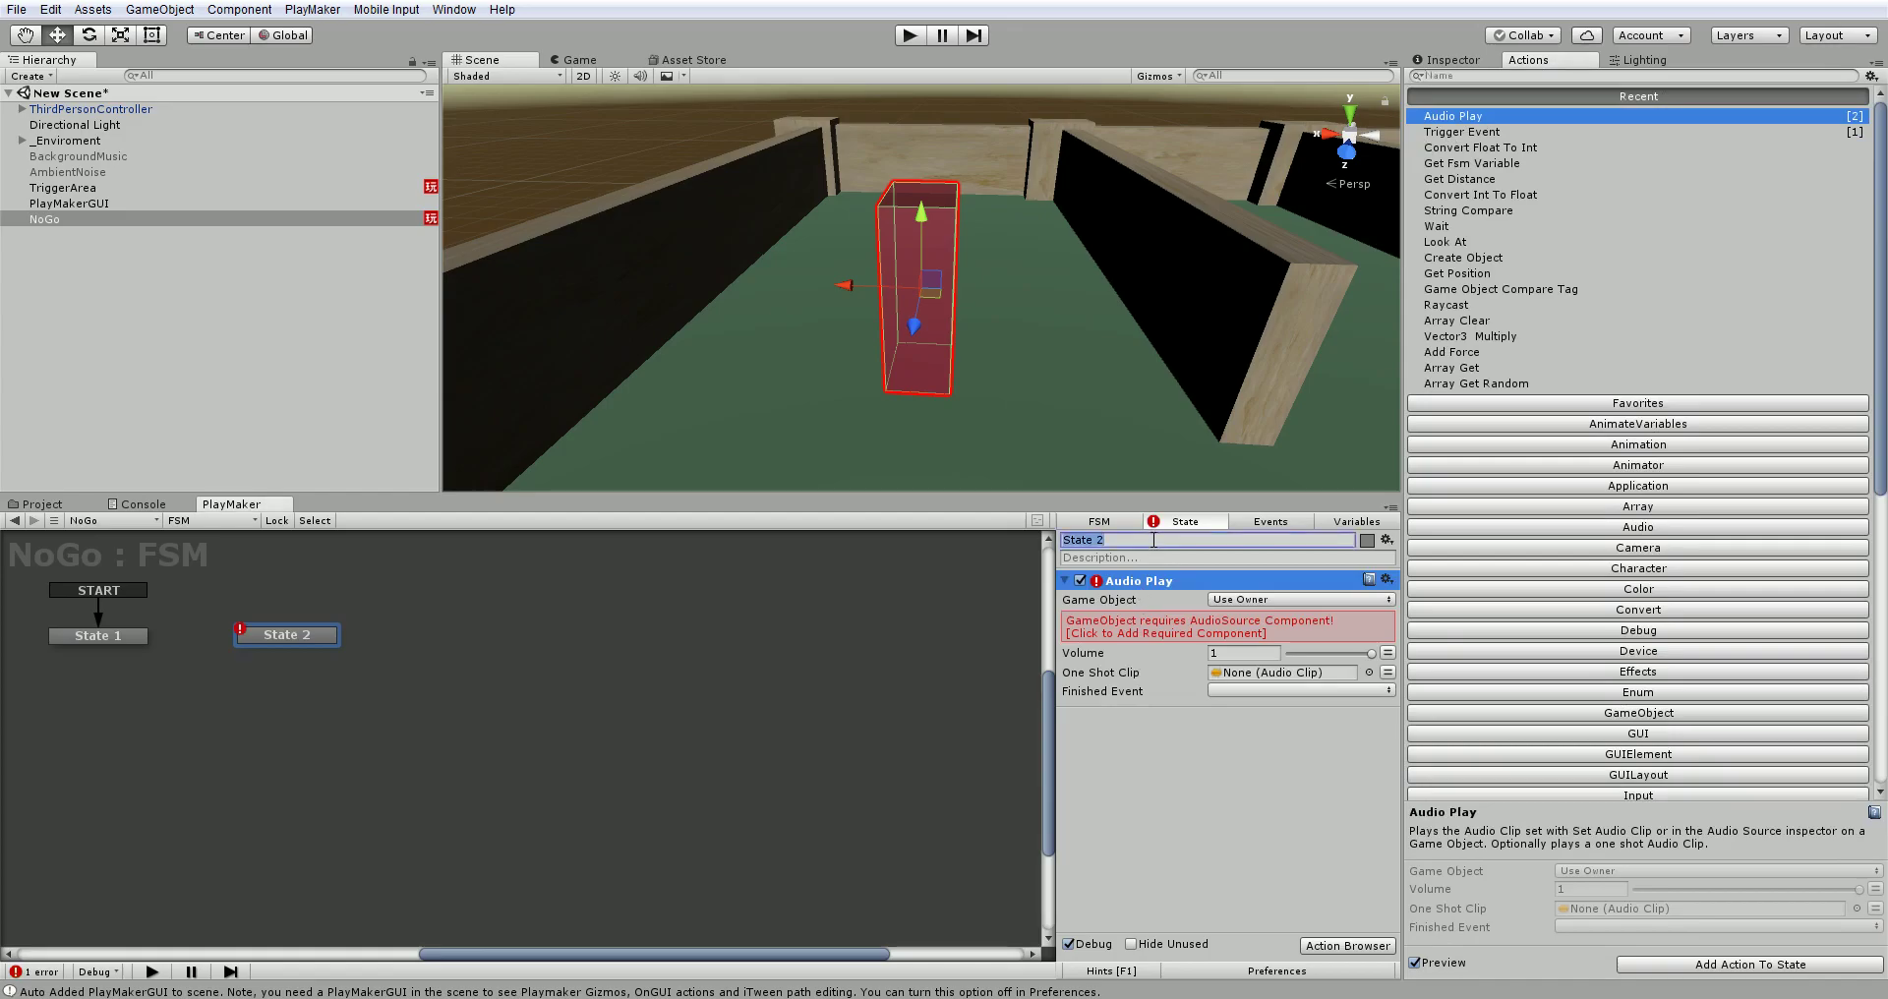
text(PlayAudio)
Step: Add the required Audio Source component to NoGo and review its components
click(1168, 628)
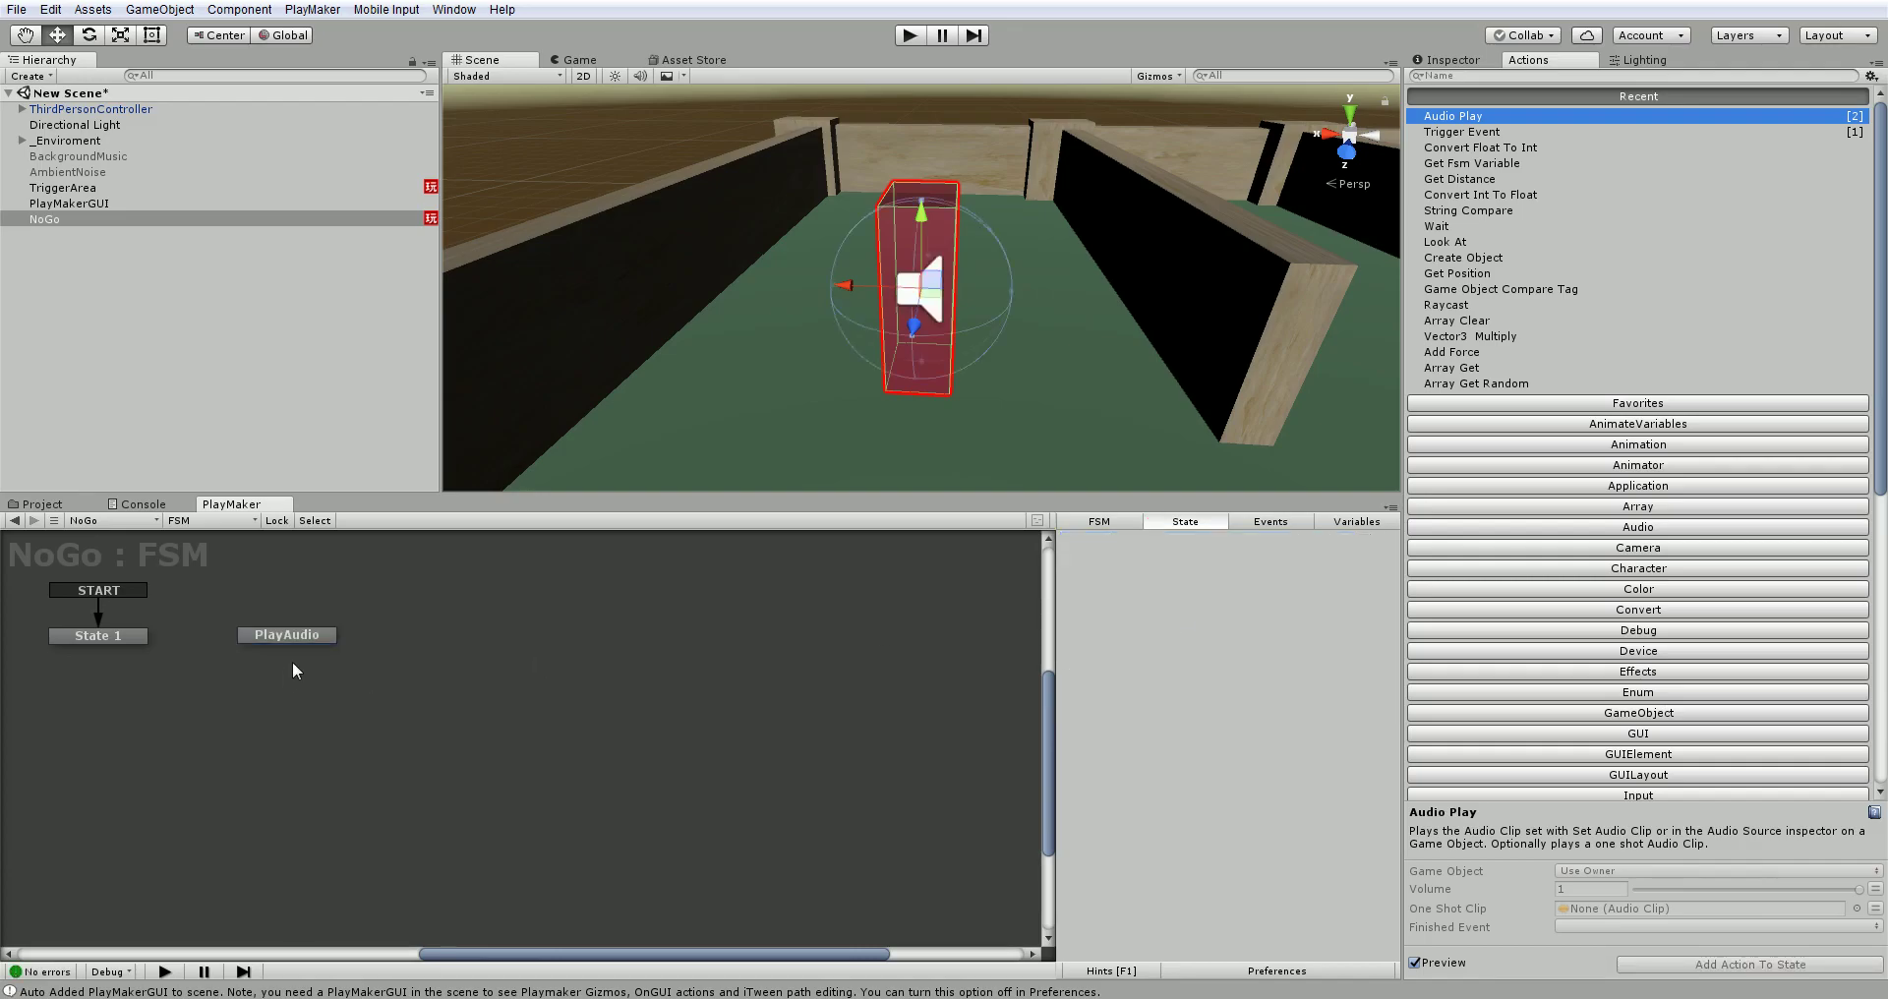
click(308, 642)
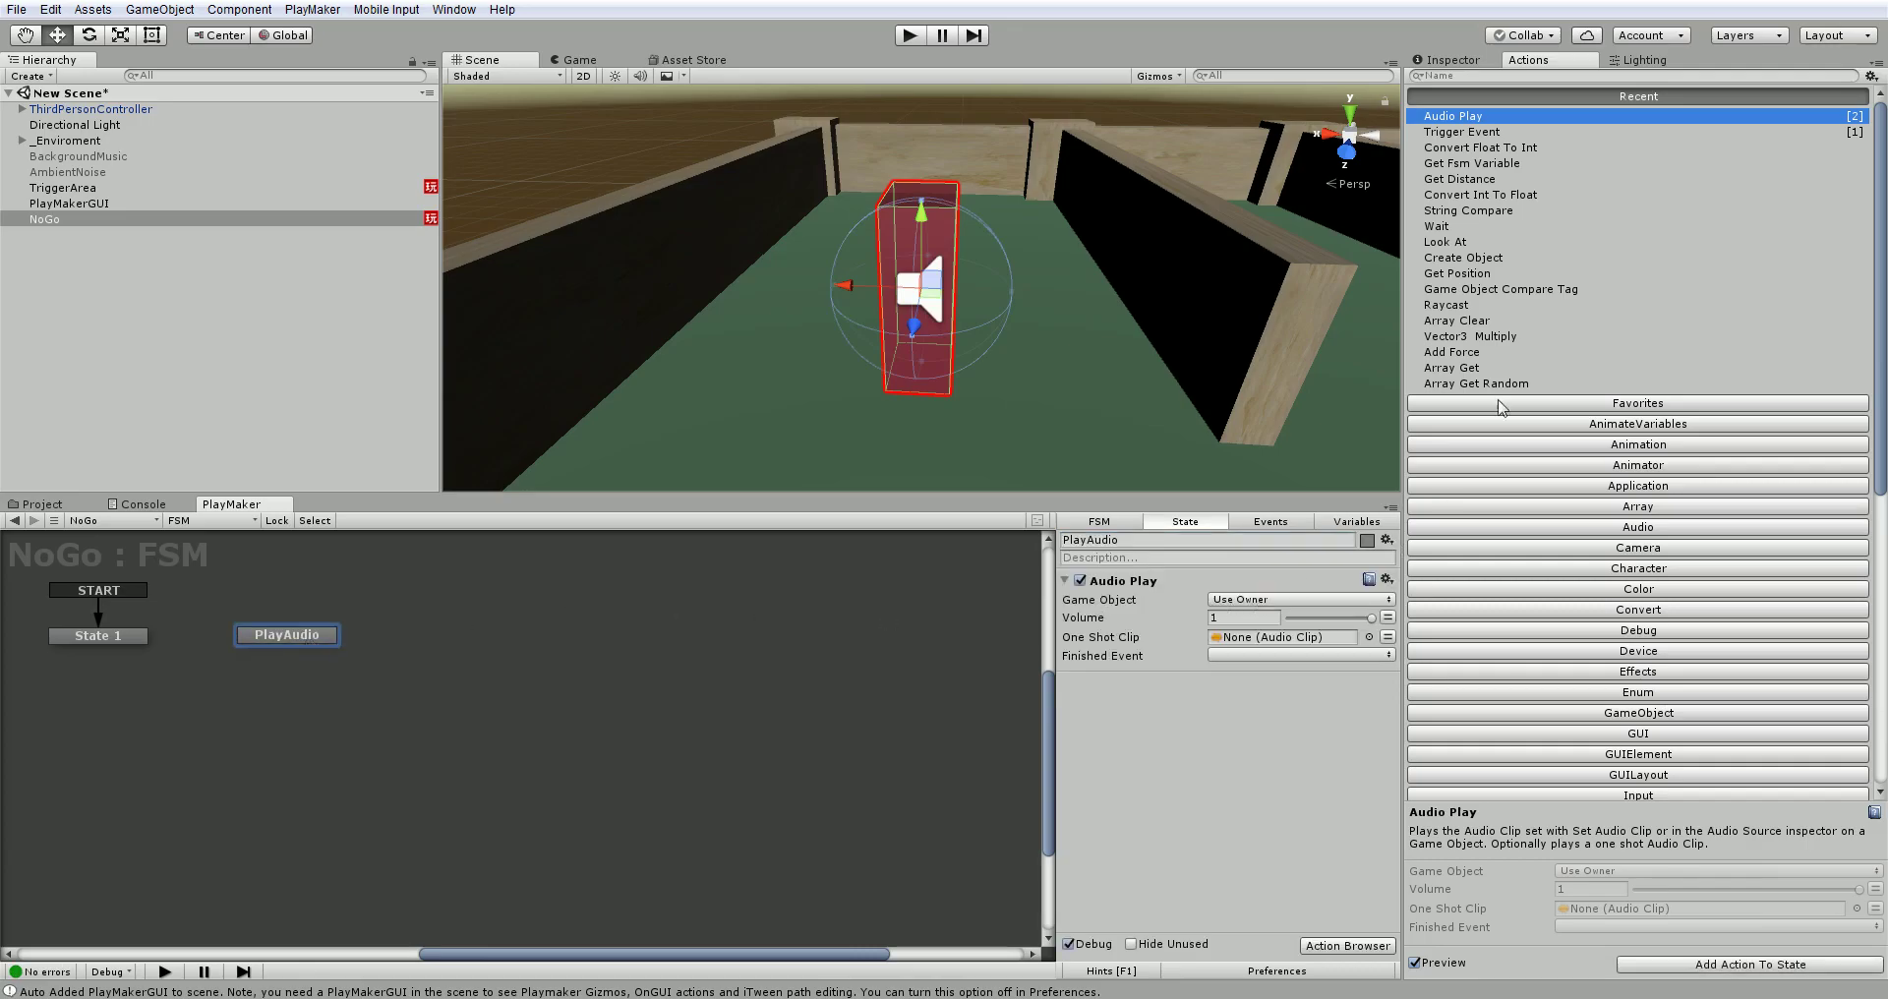
click(1470, 63)
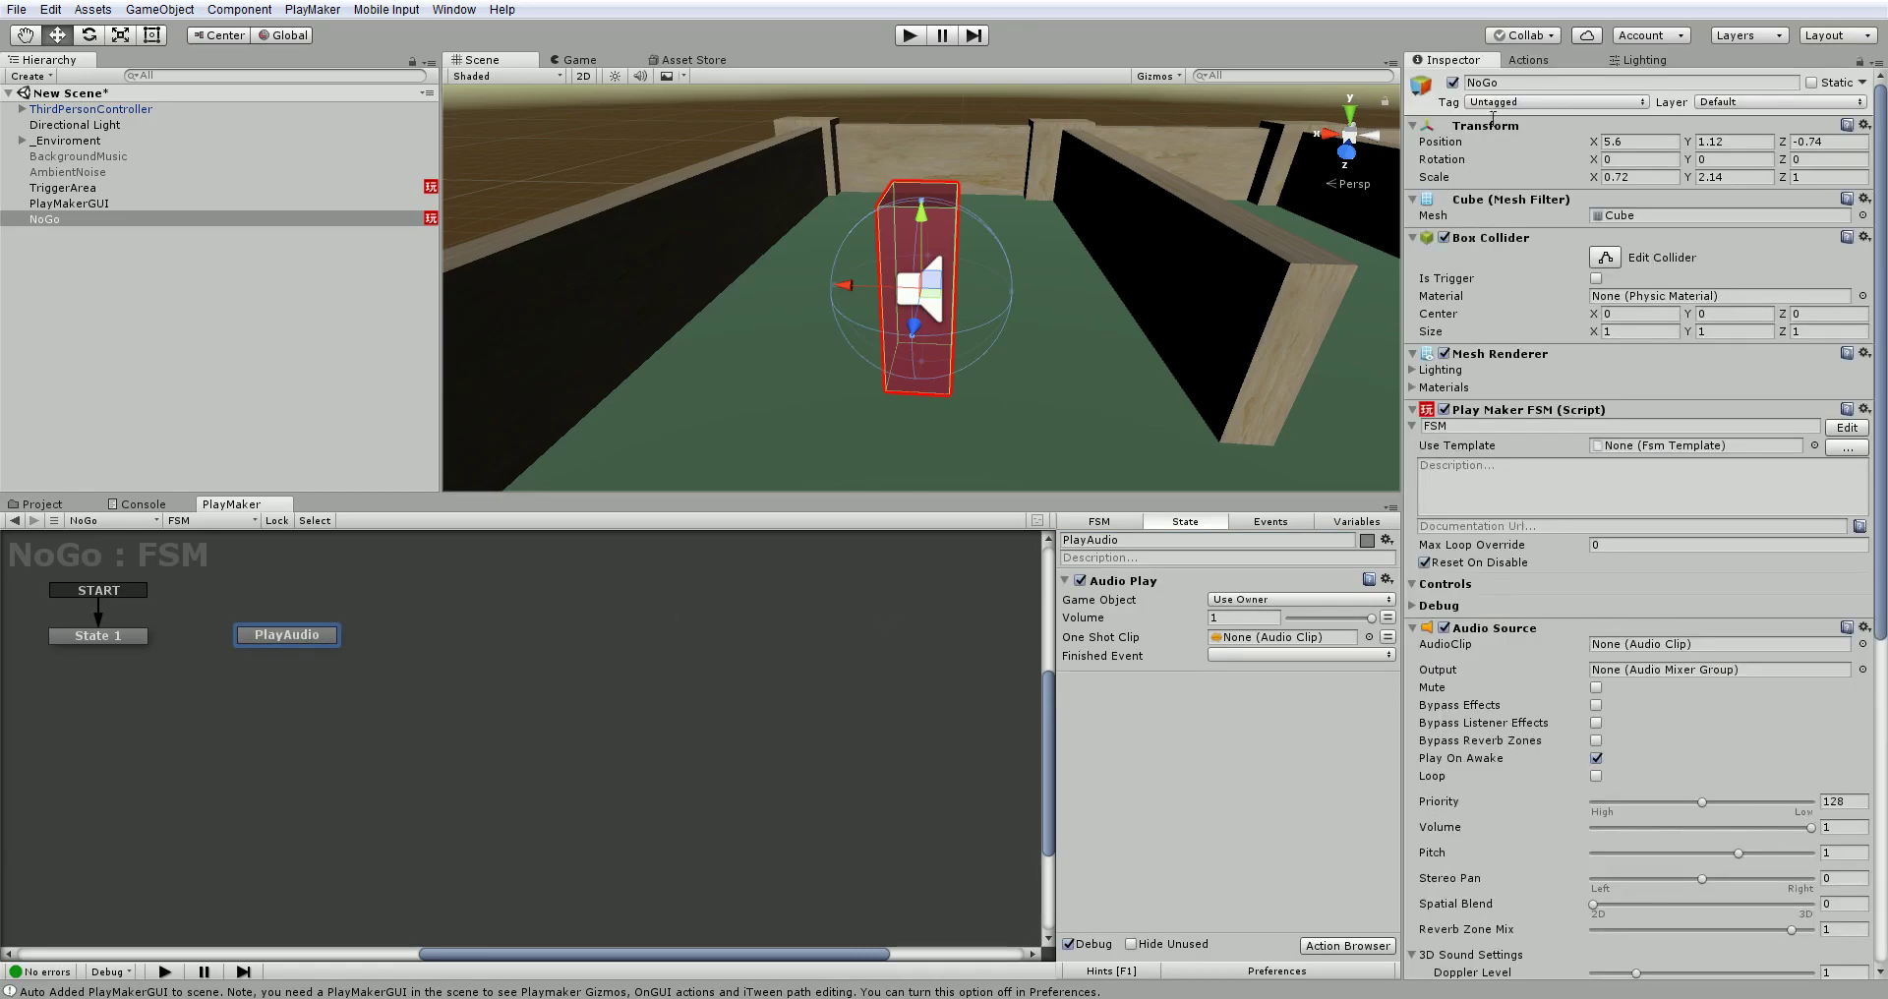
scroll(1509, 506, down, 3)
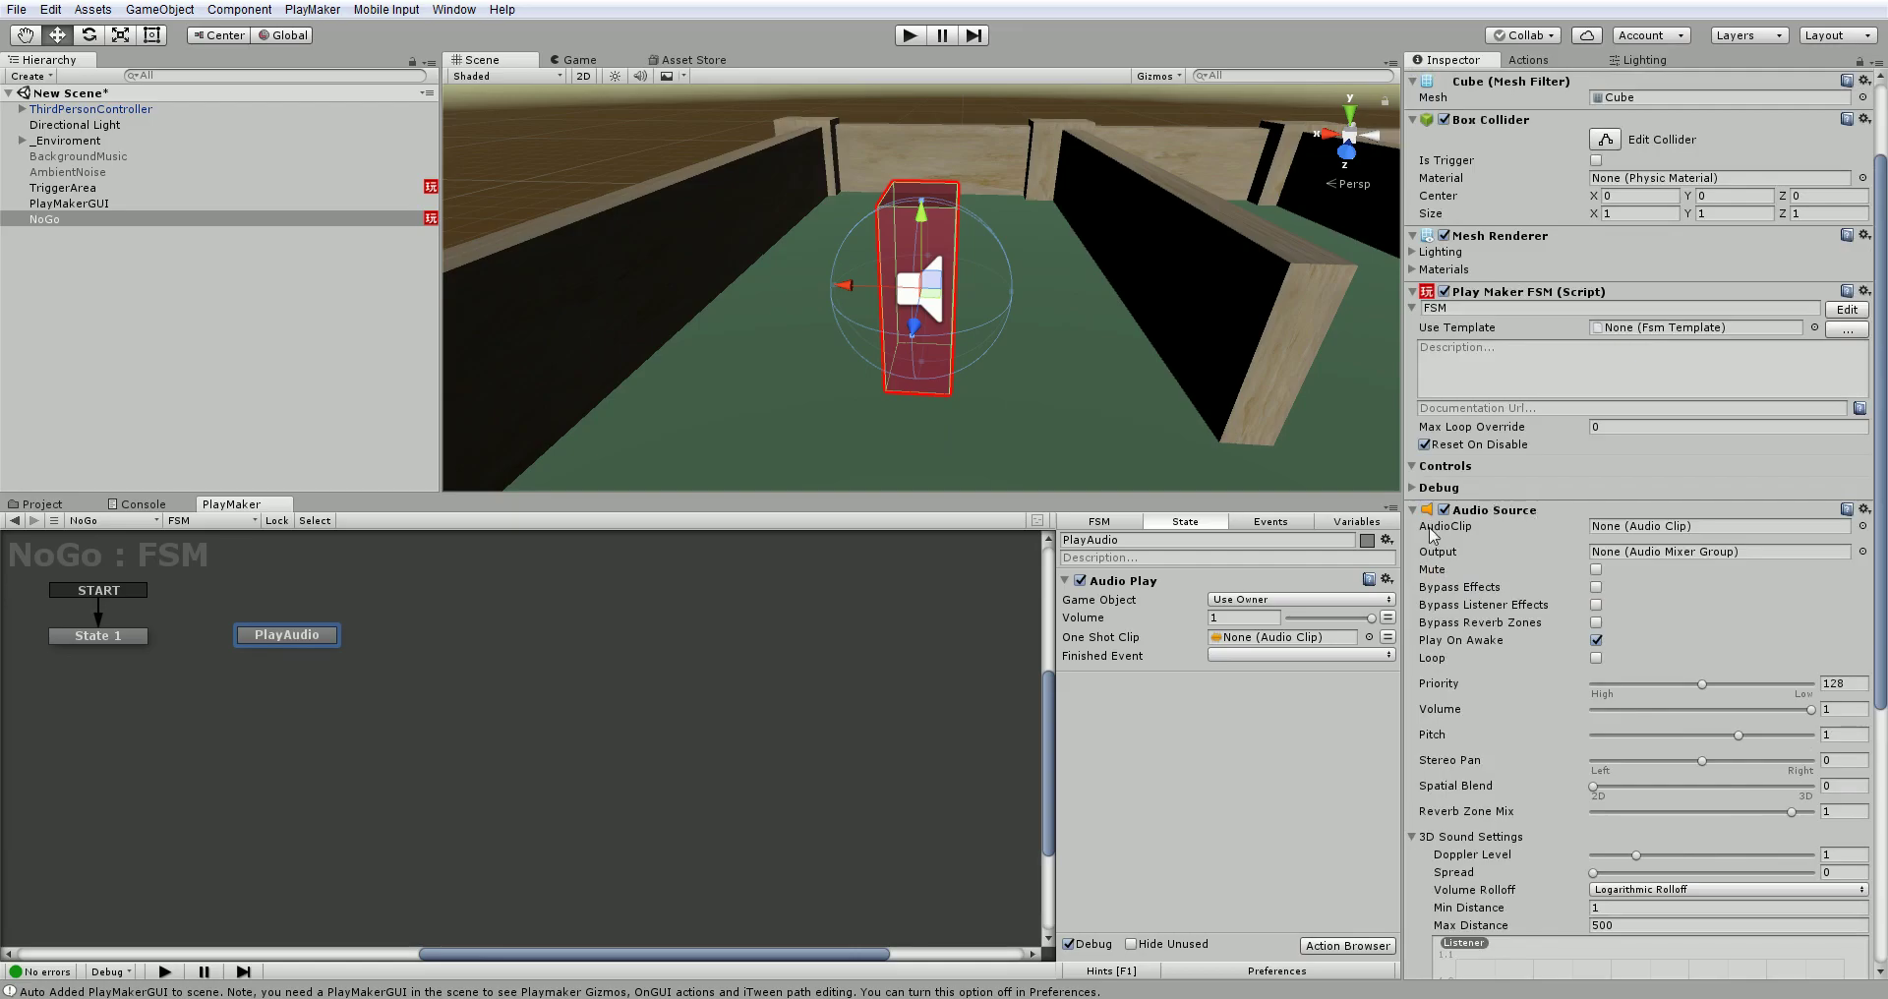
scroll(1494, 518, up, 3)
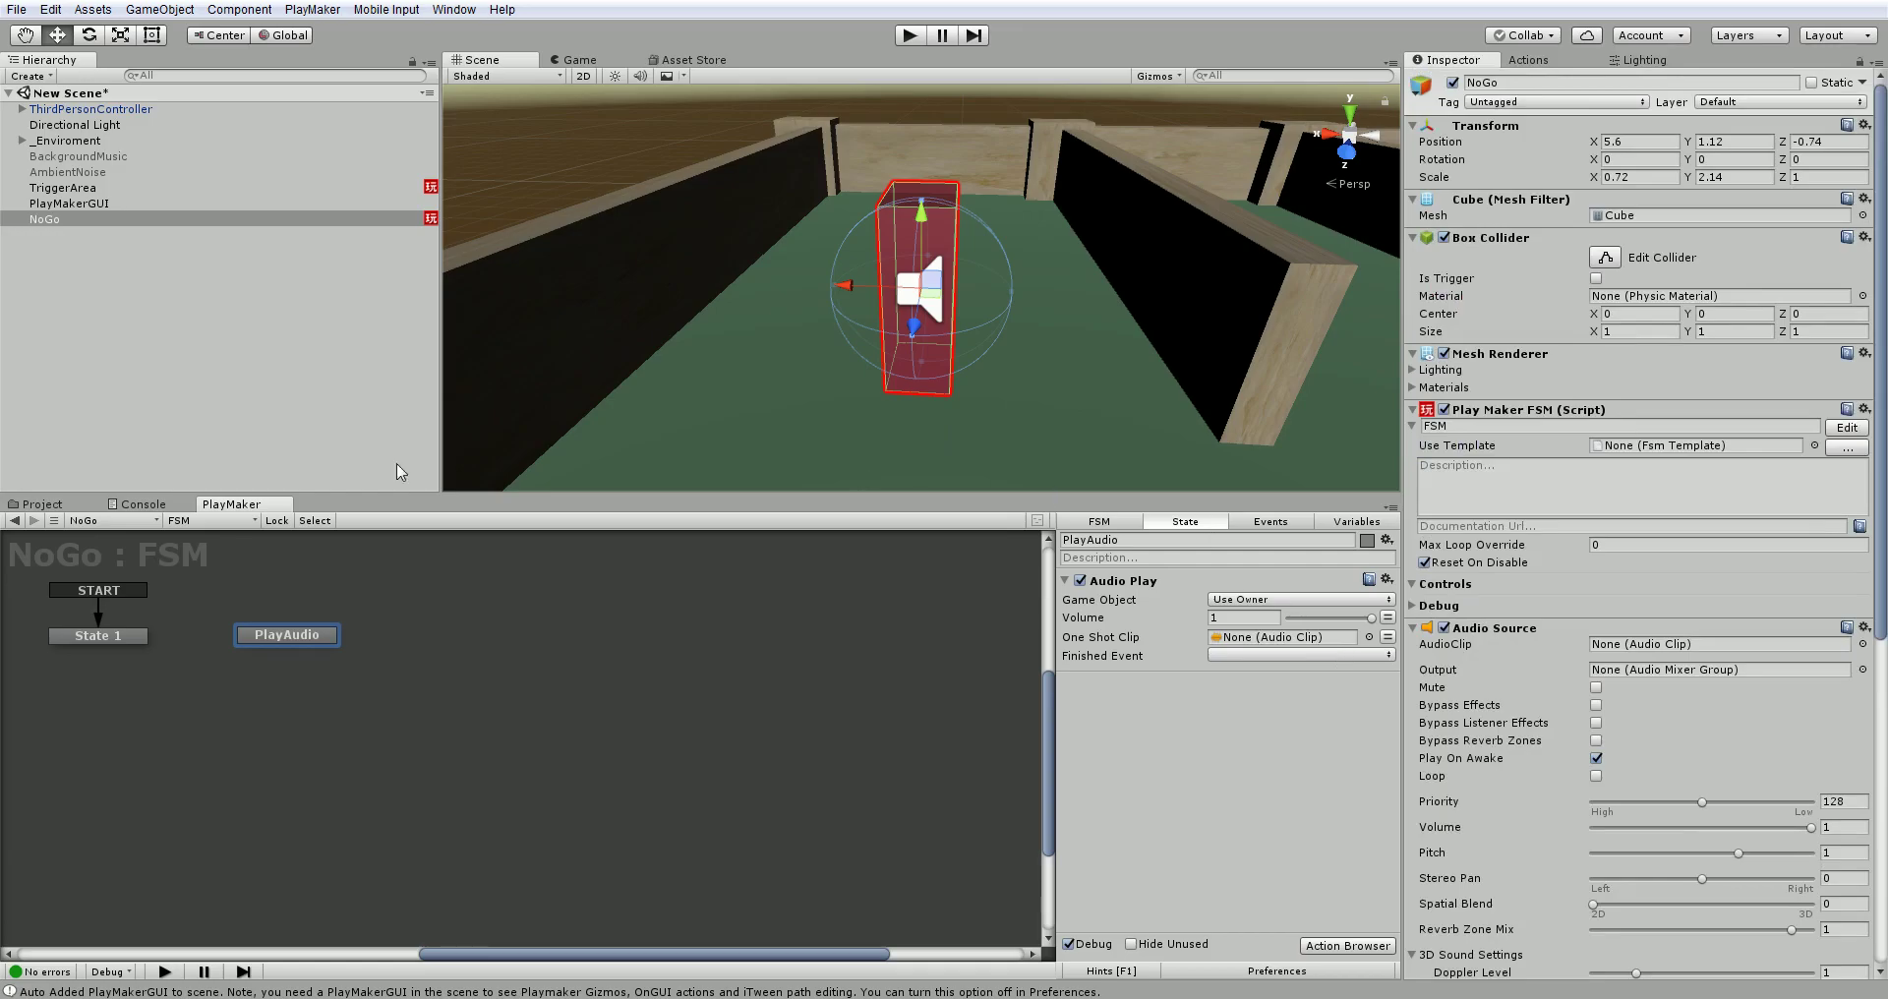
click(35, 506)
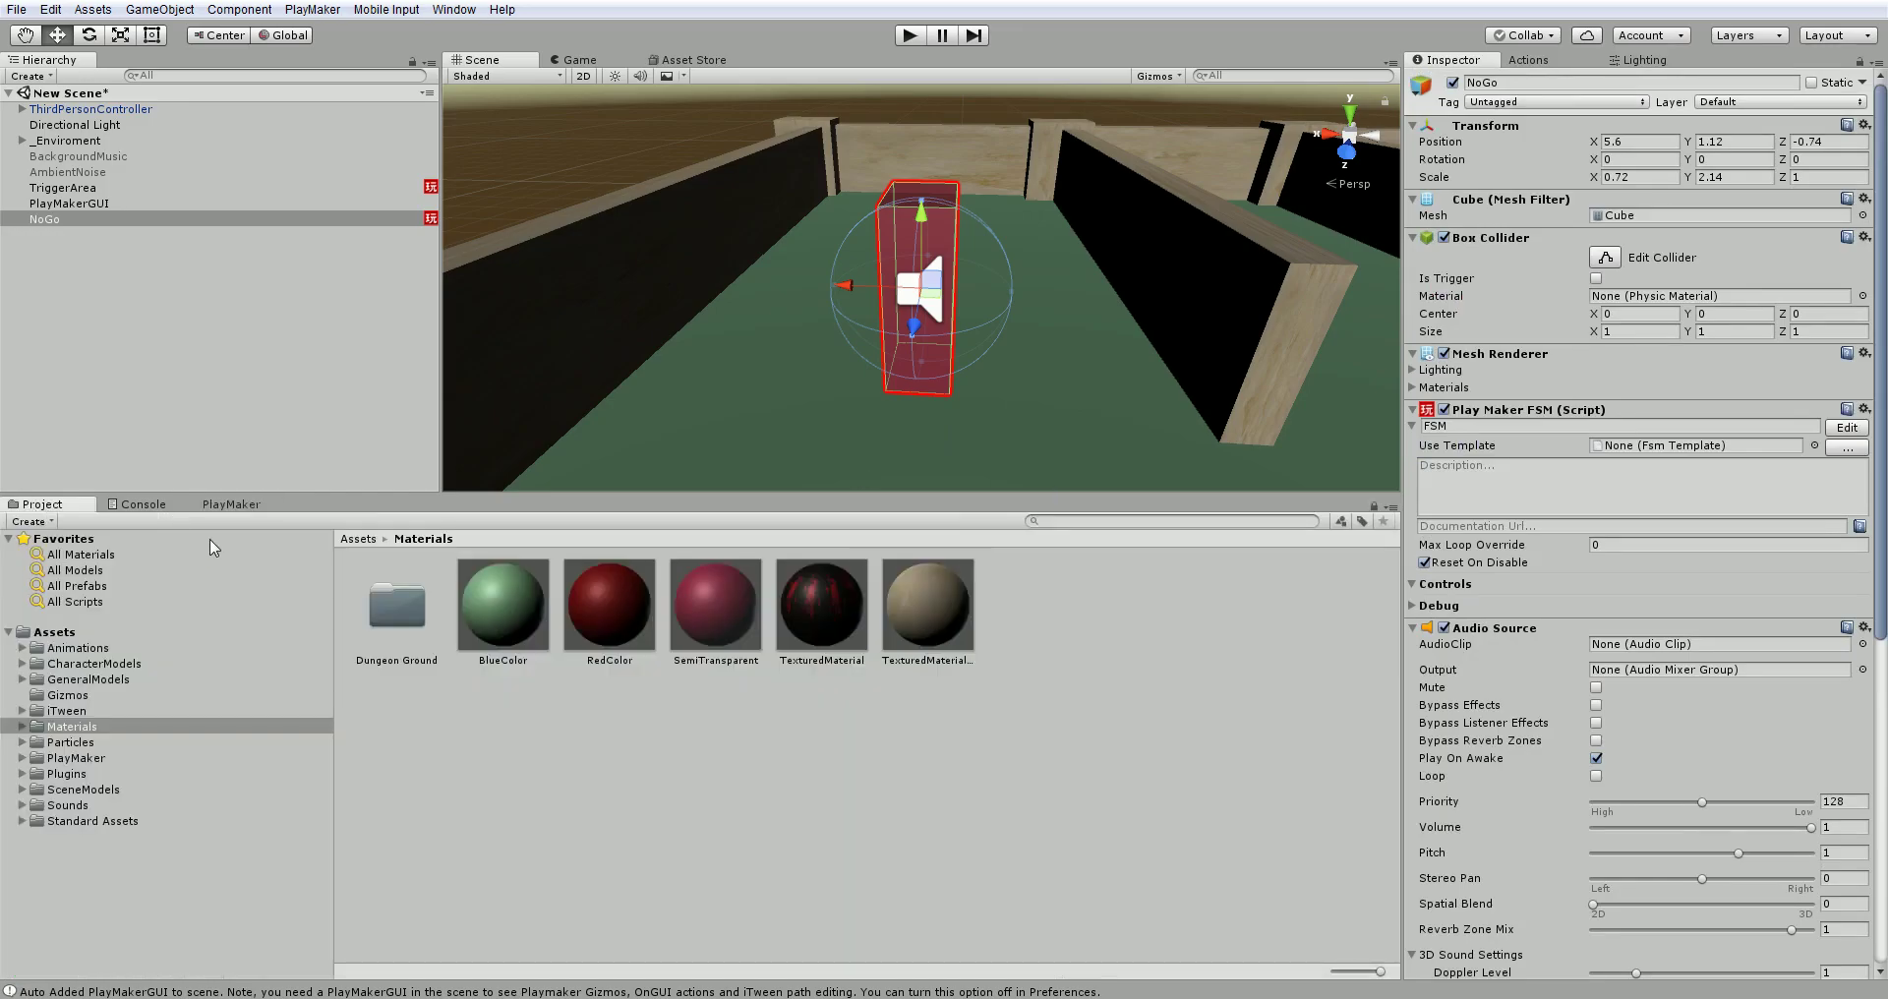
Step: Open the Attack Jump & Hit Damage Human Sounds folder under Sounds
click(108, 806)
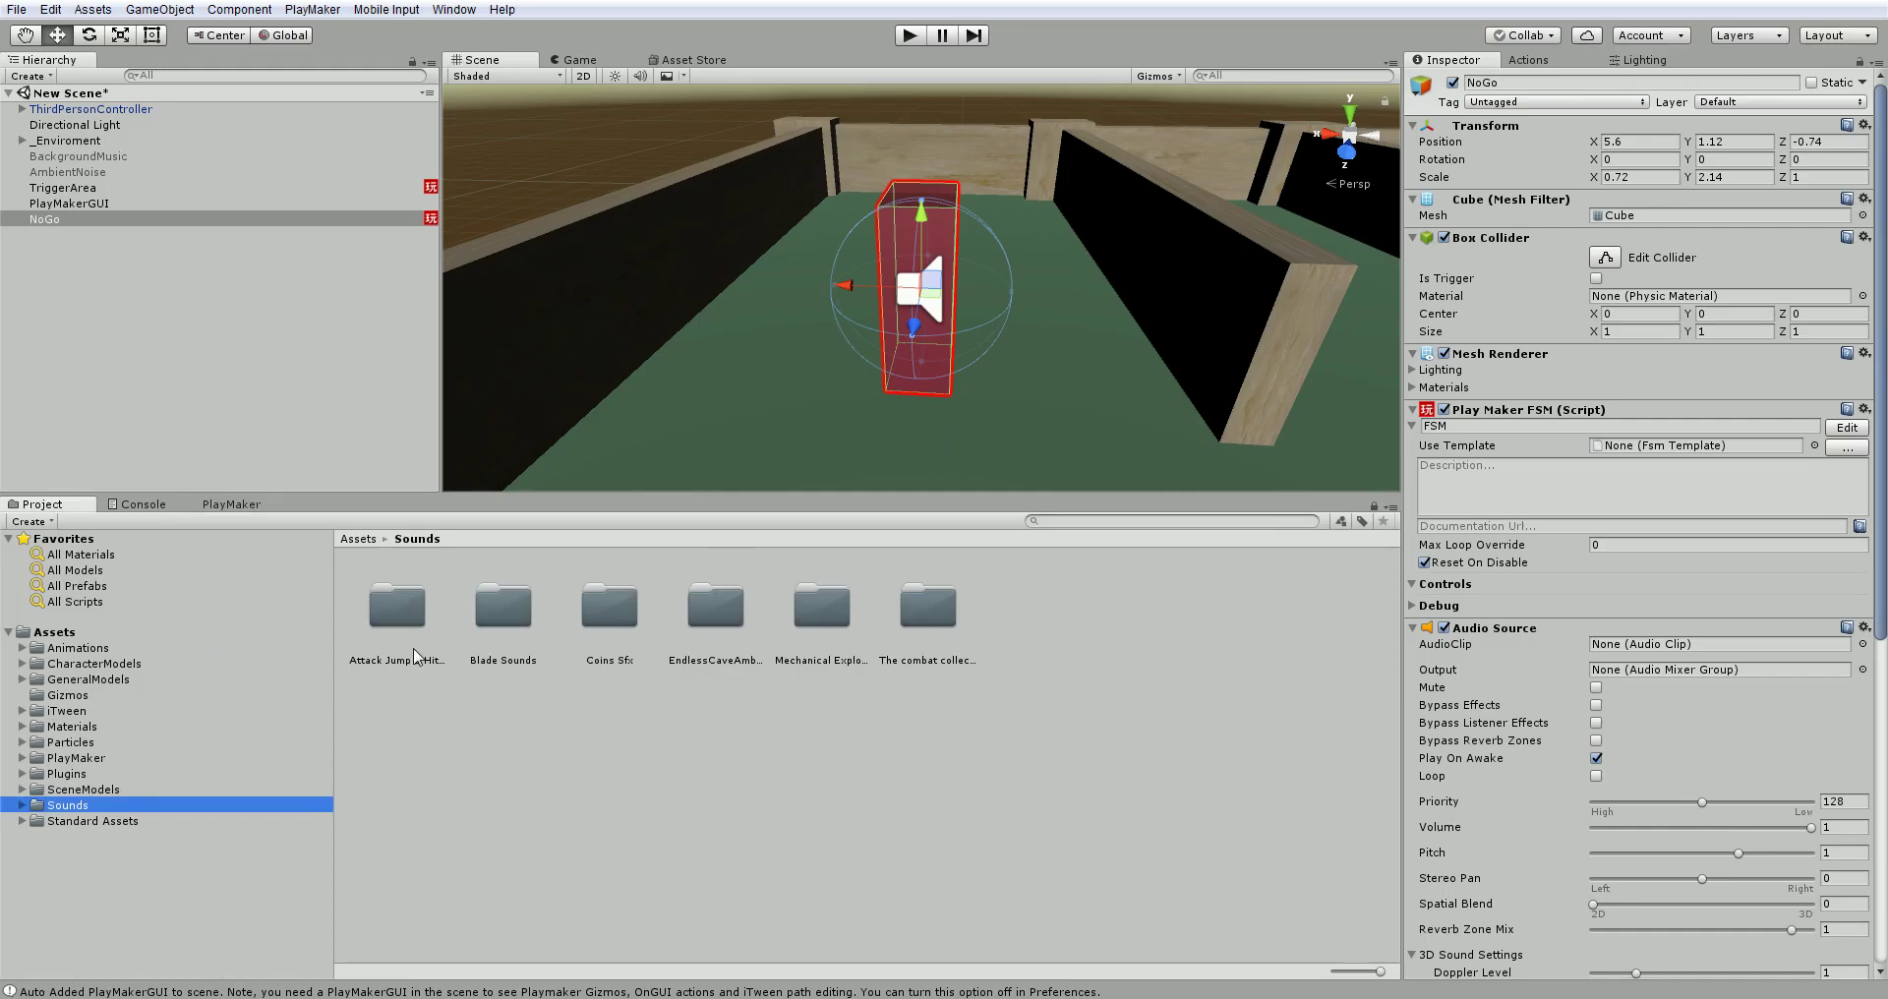
click(365, 664)
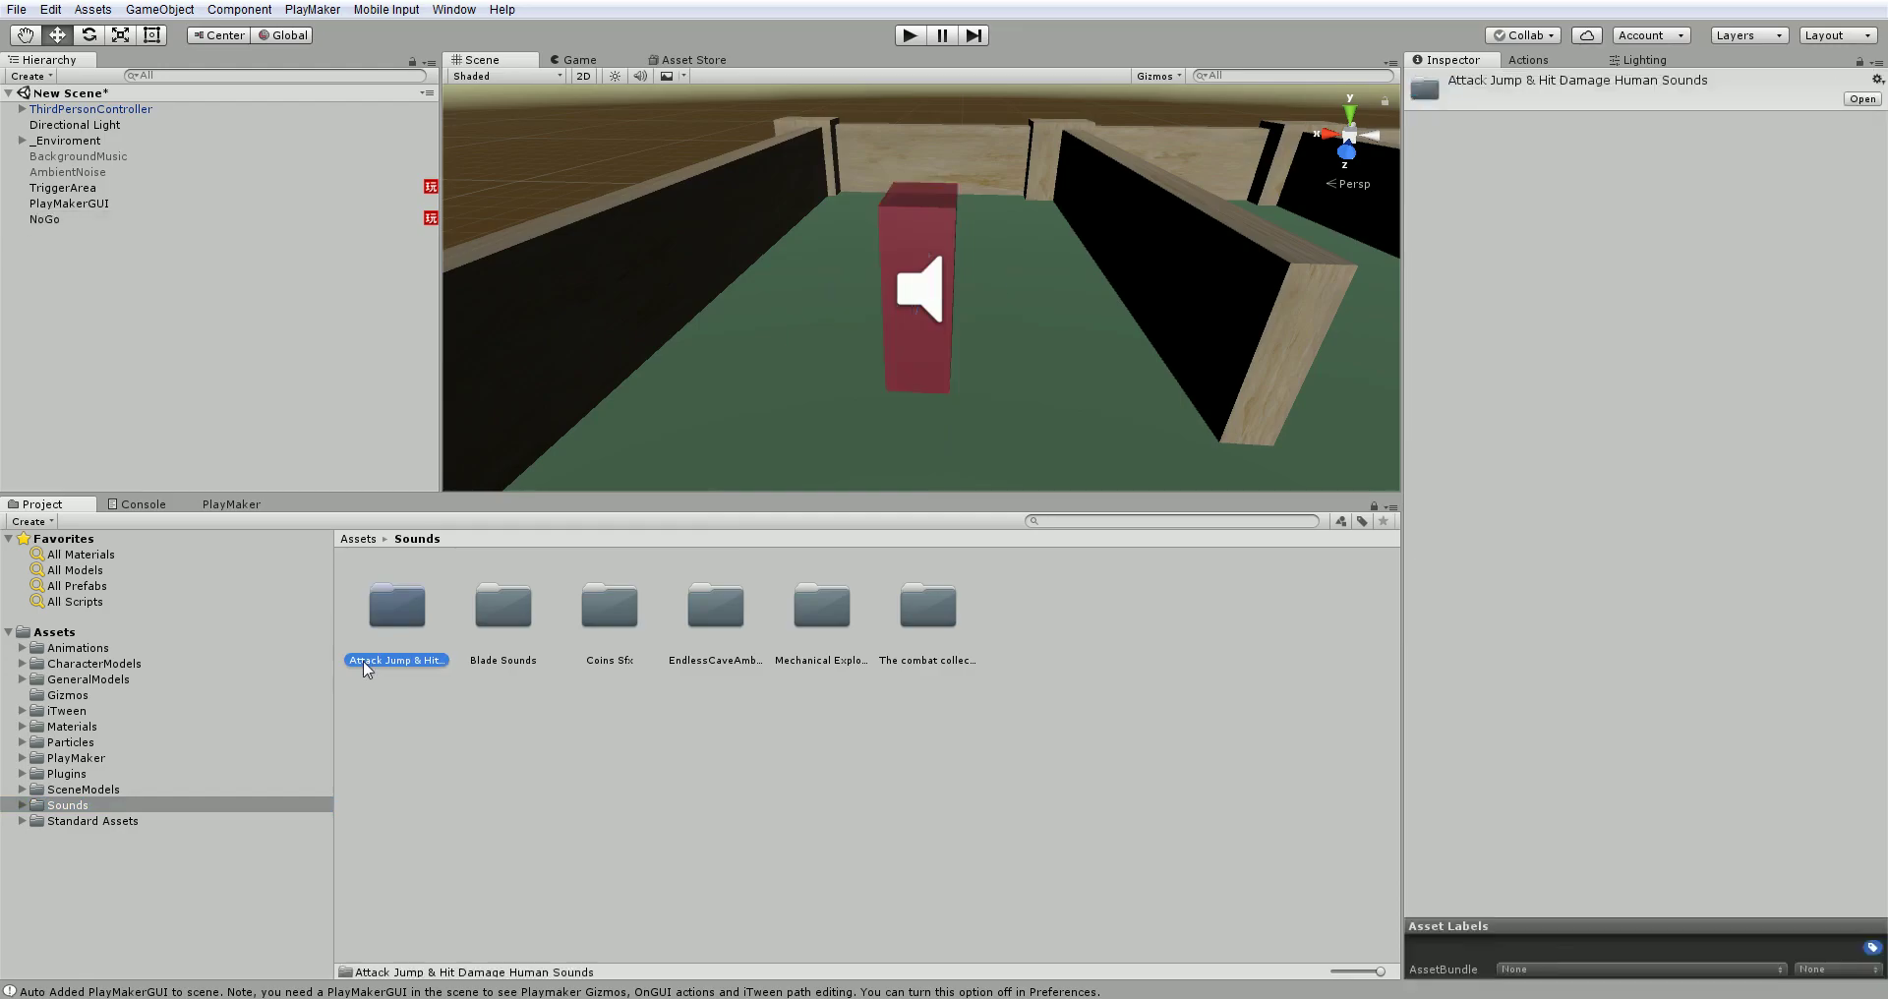
double_click(407, 621)
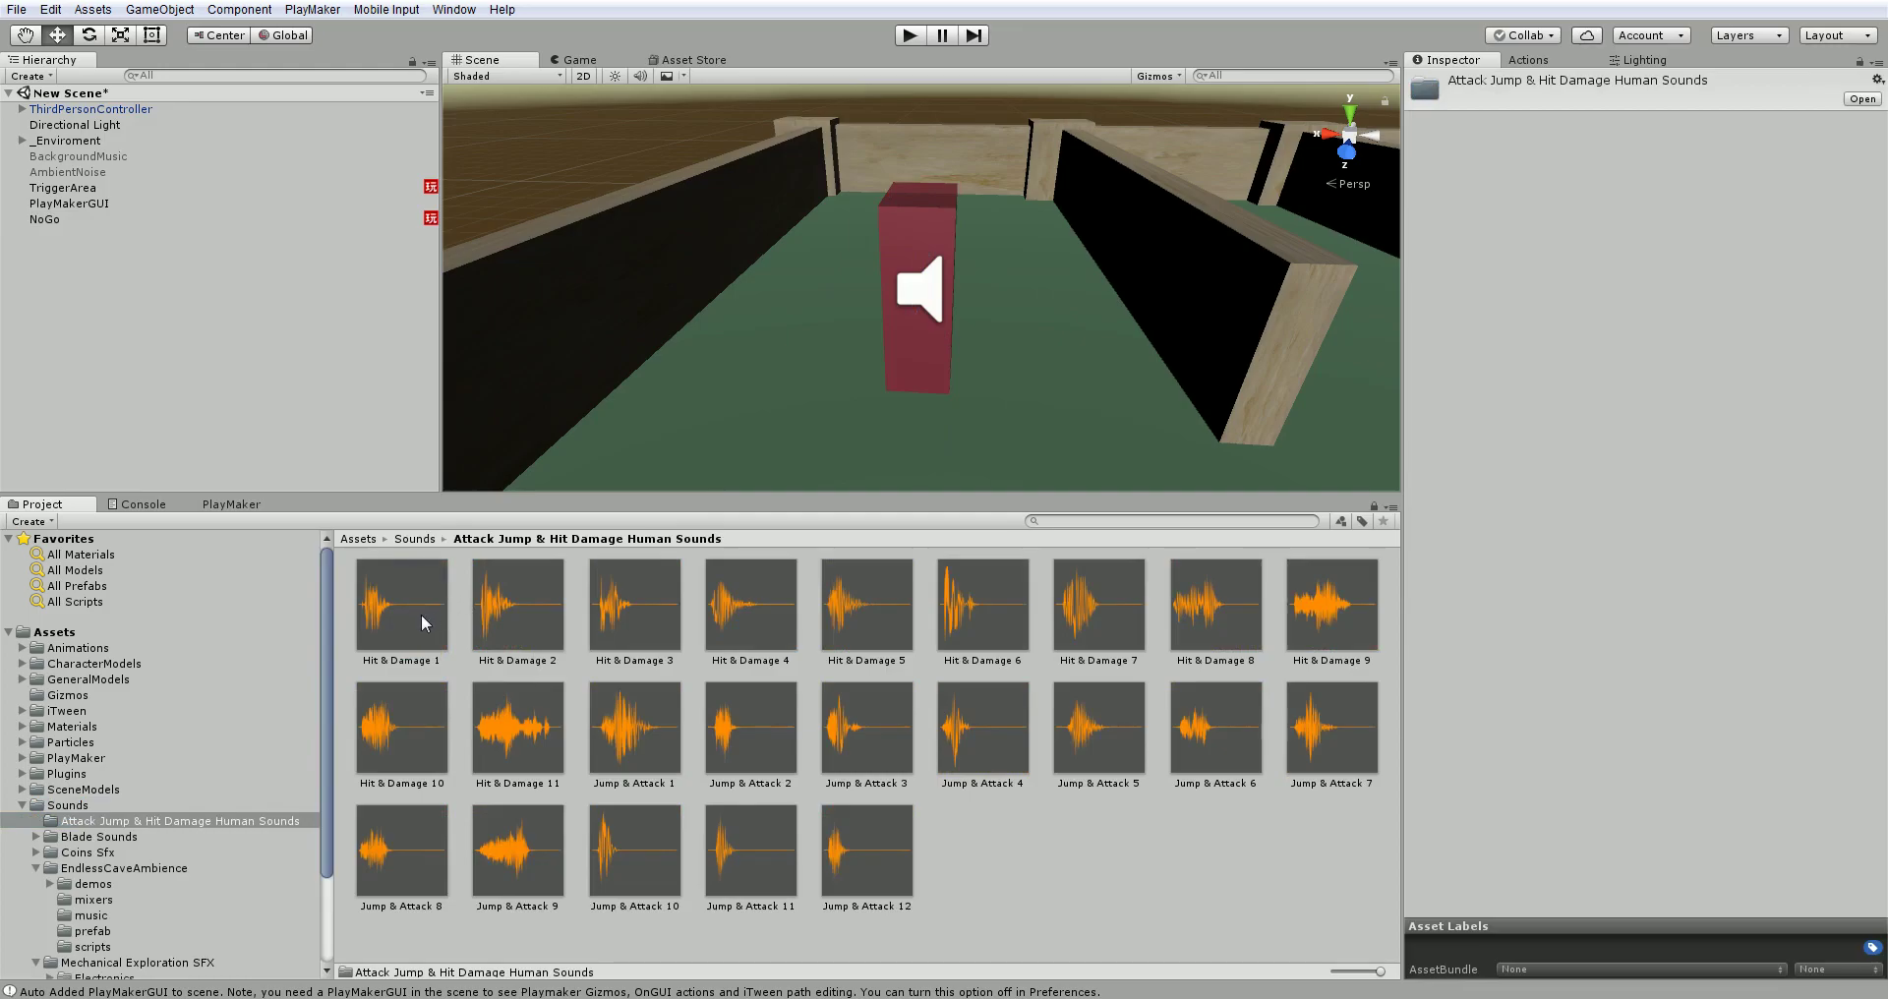
Step: Preview Hit & Damage 1, 2, 11 and Jump & Attack 1, 10, then select NoGo
double_click(425, 622)
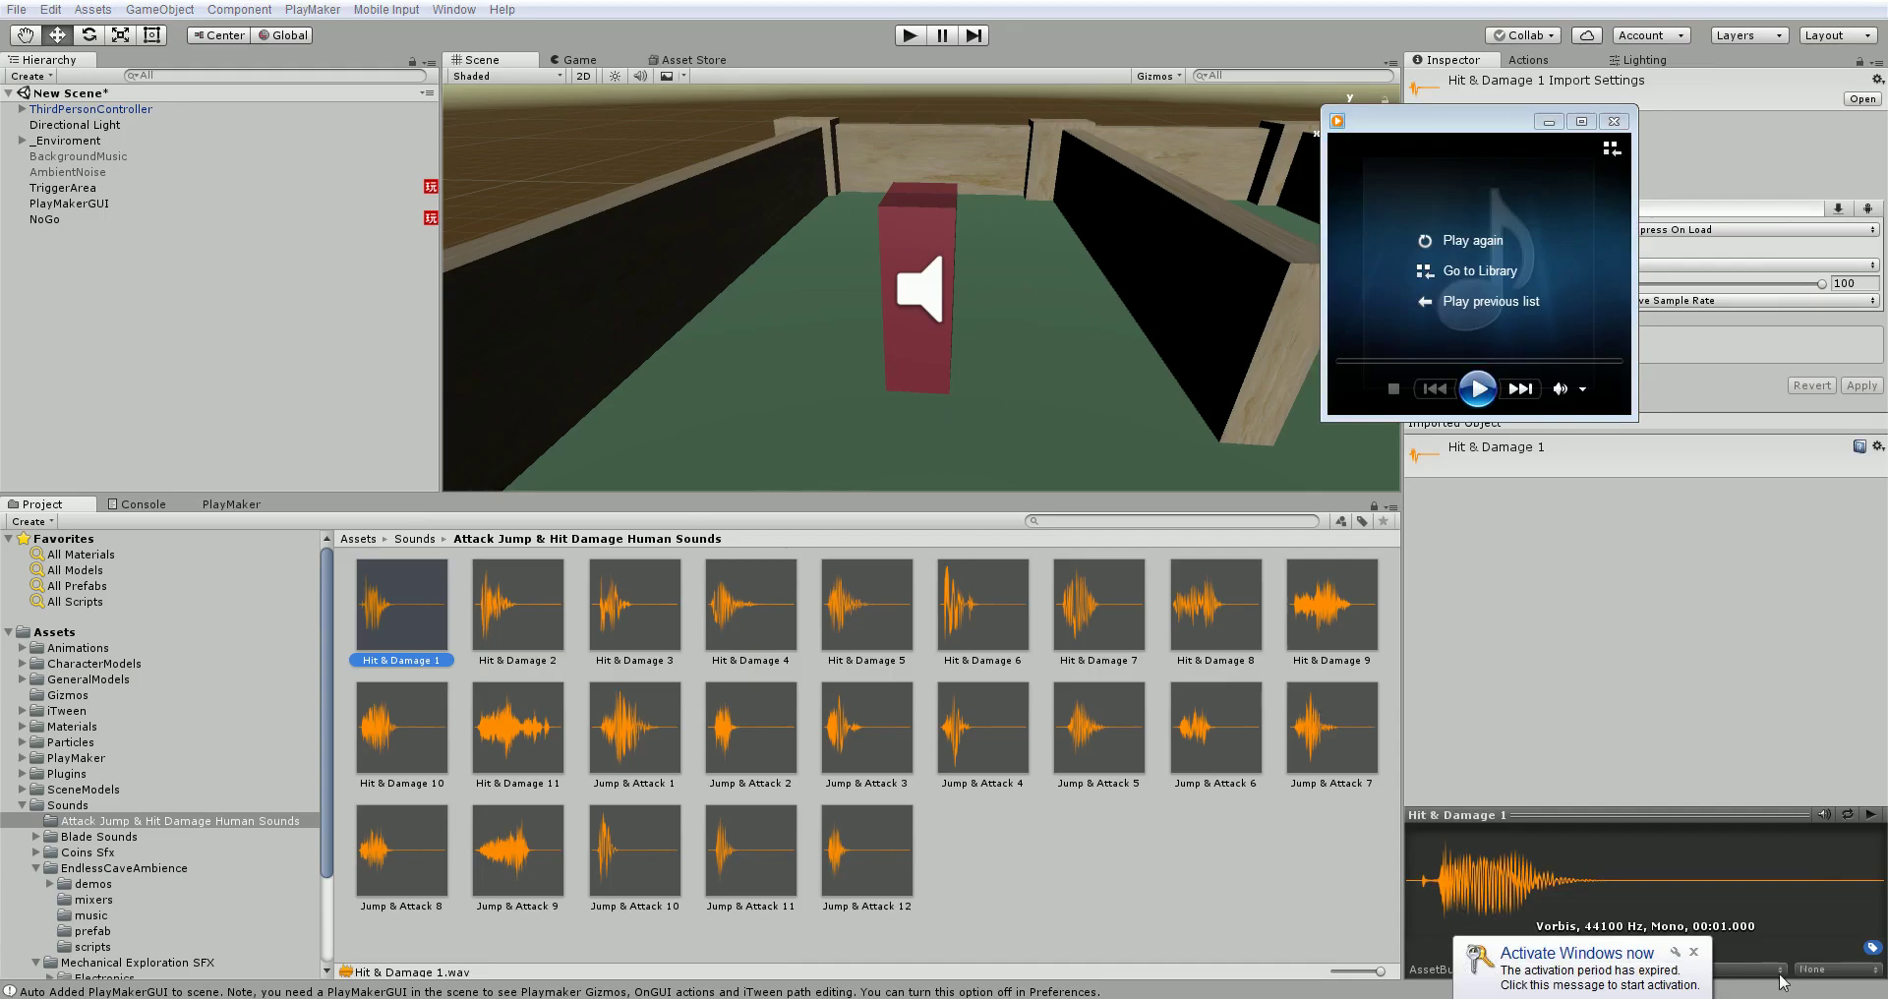
click(1694, 953)
double_click(408, 604)
click(496, 604)
double_click(501, 607)
click(526, 728)
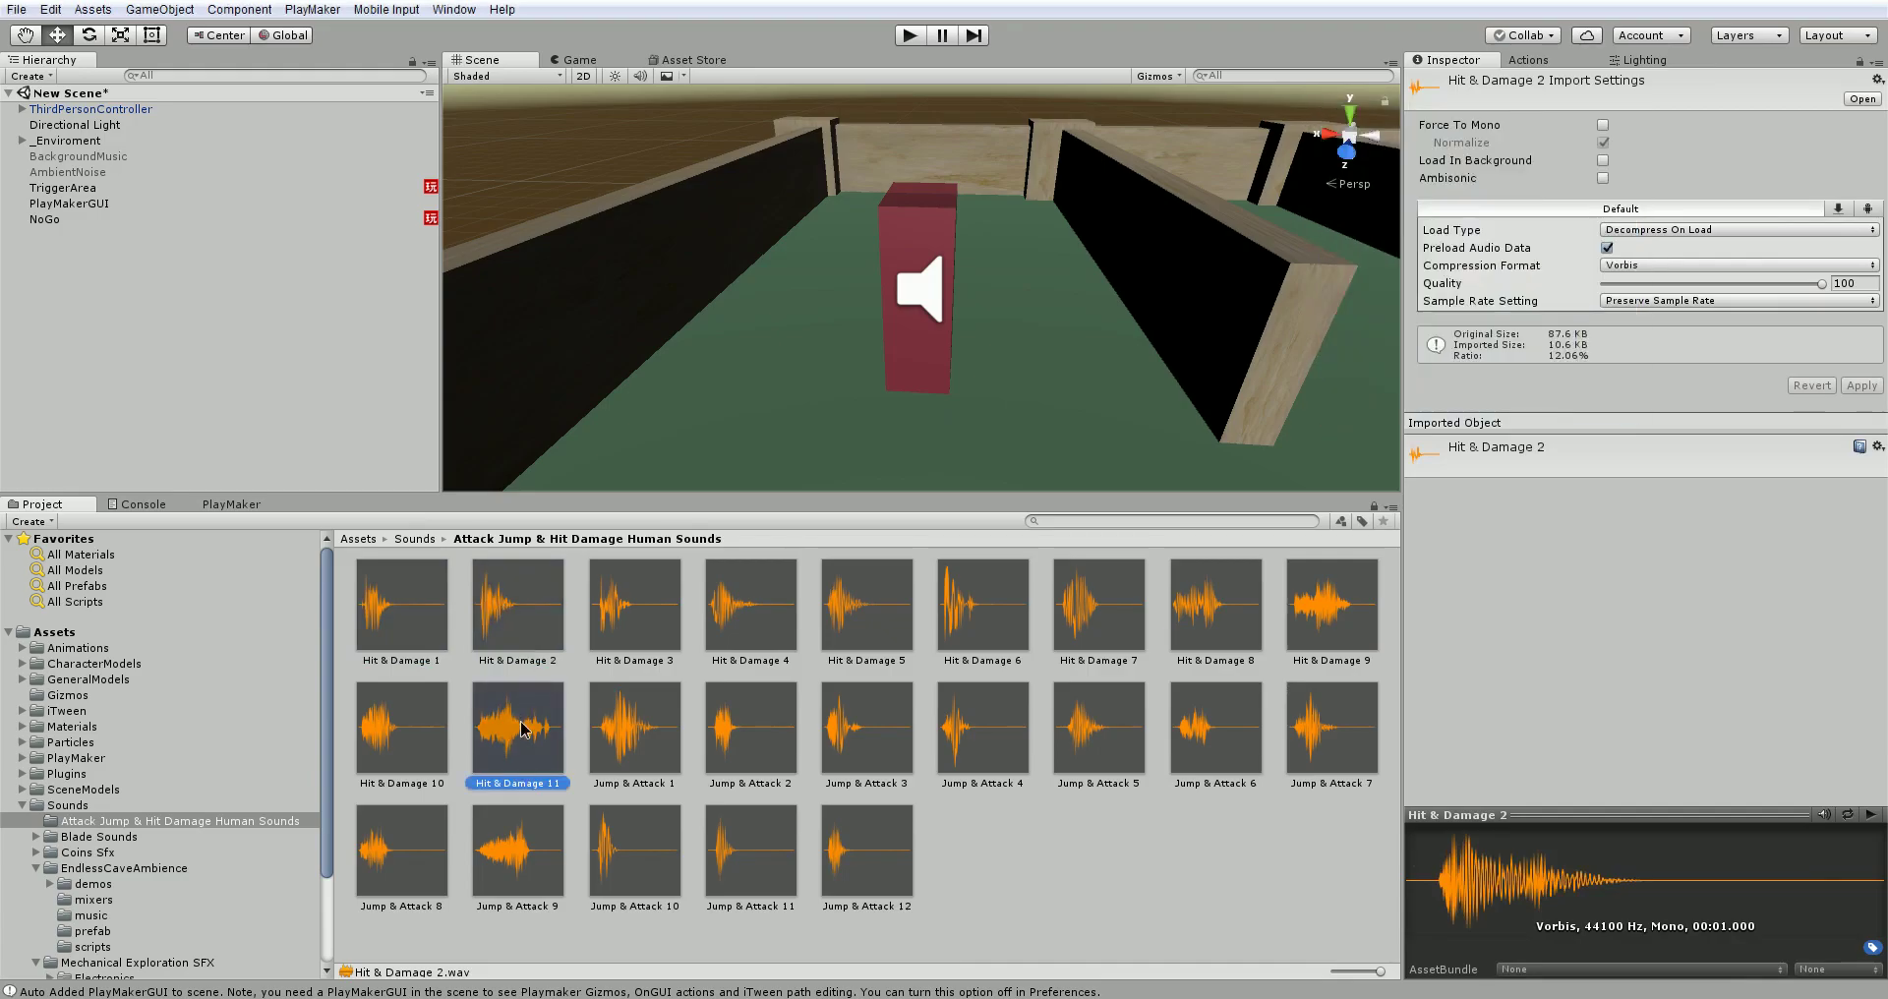
double_click(539, 729)
double_click(634, 733)
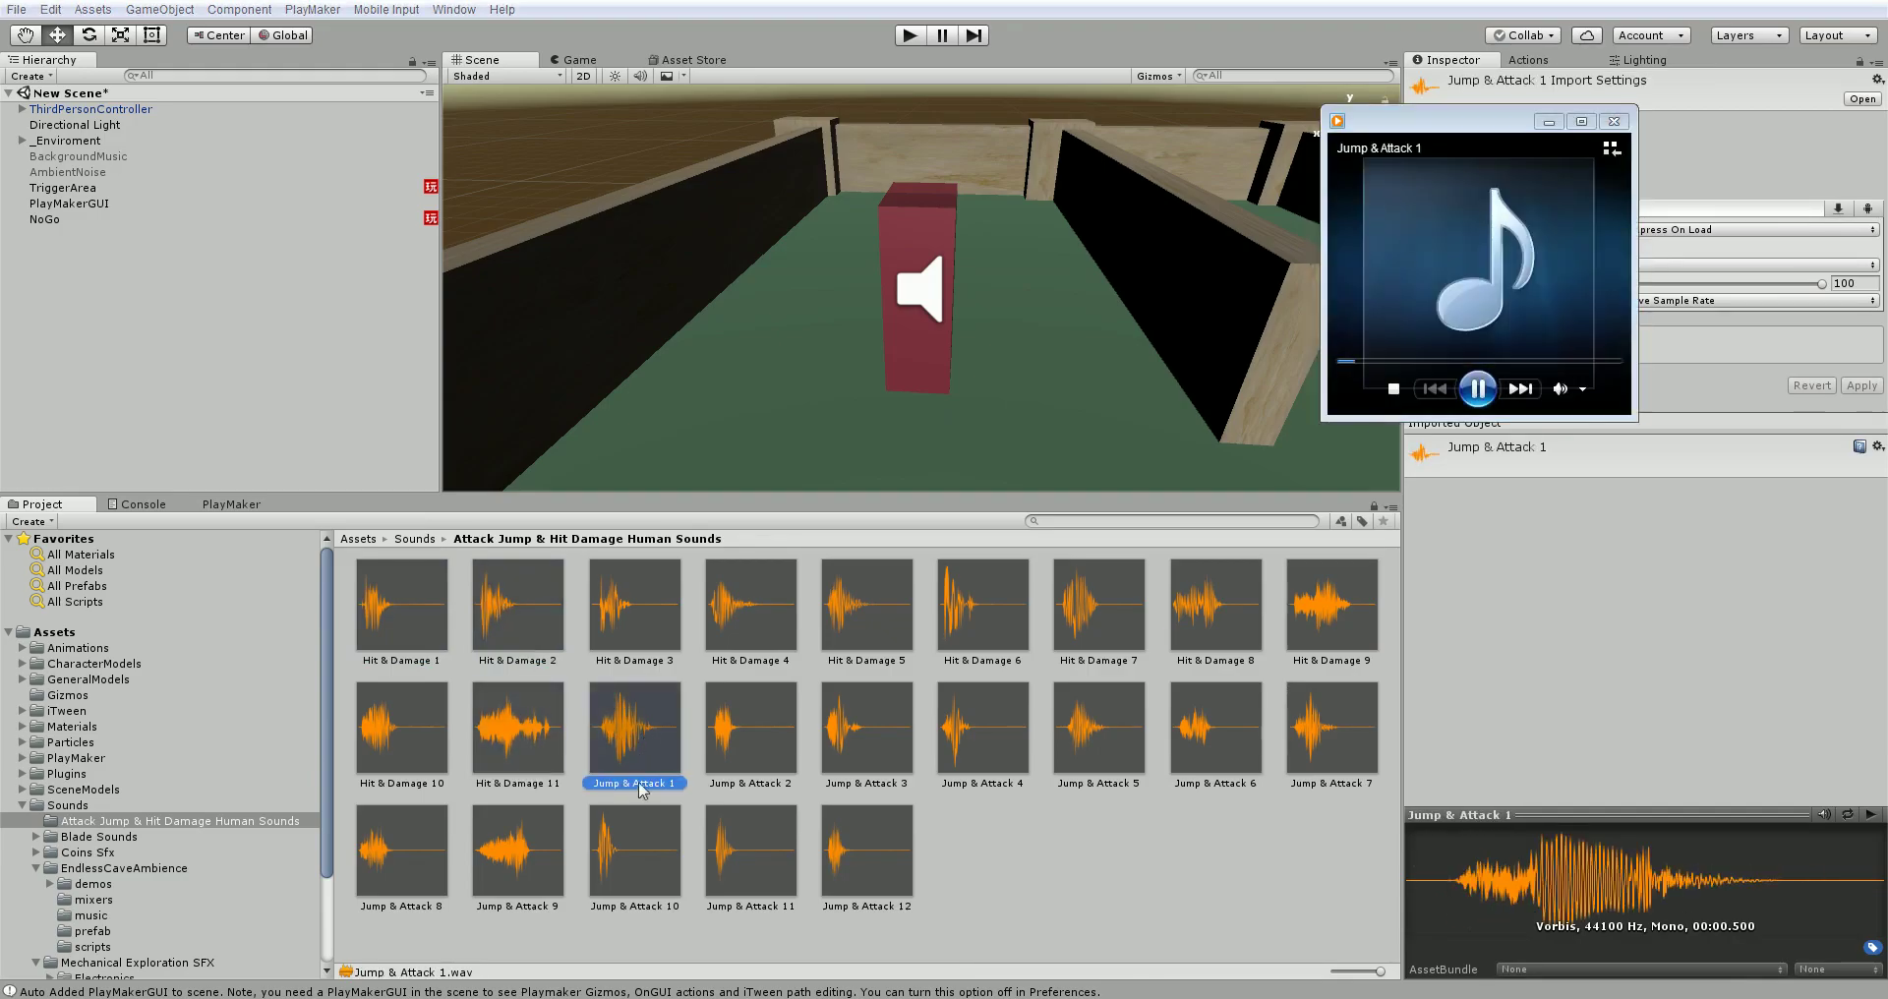
double_click(637, 837)
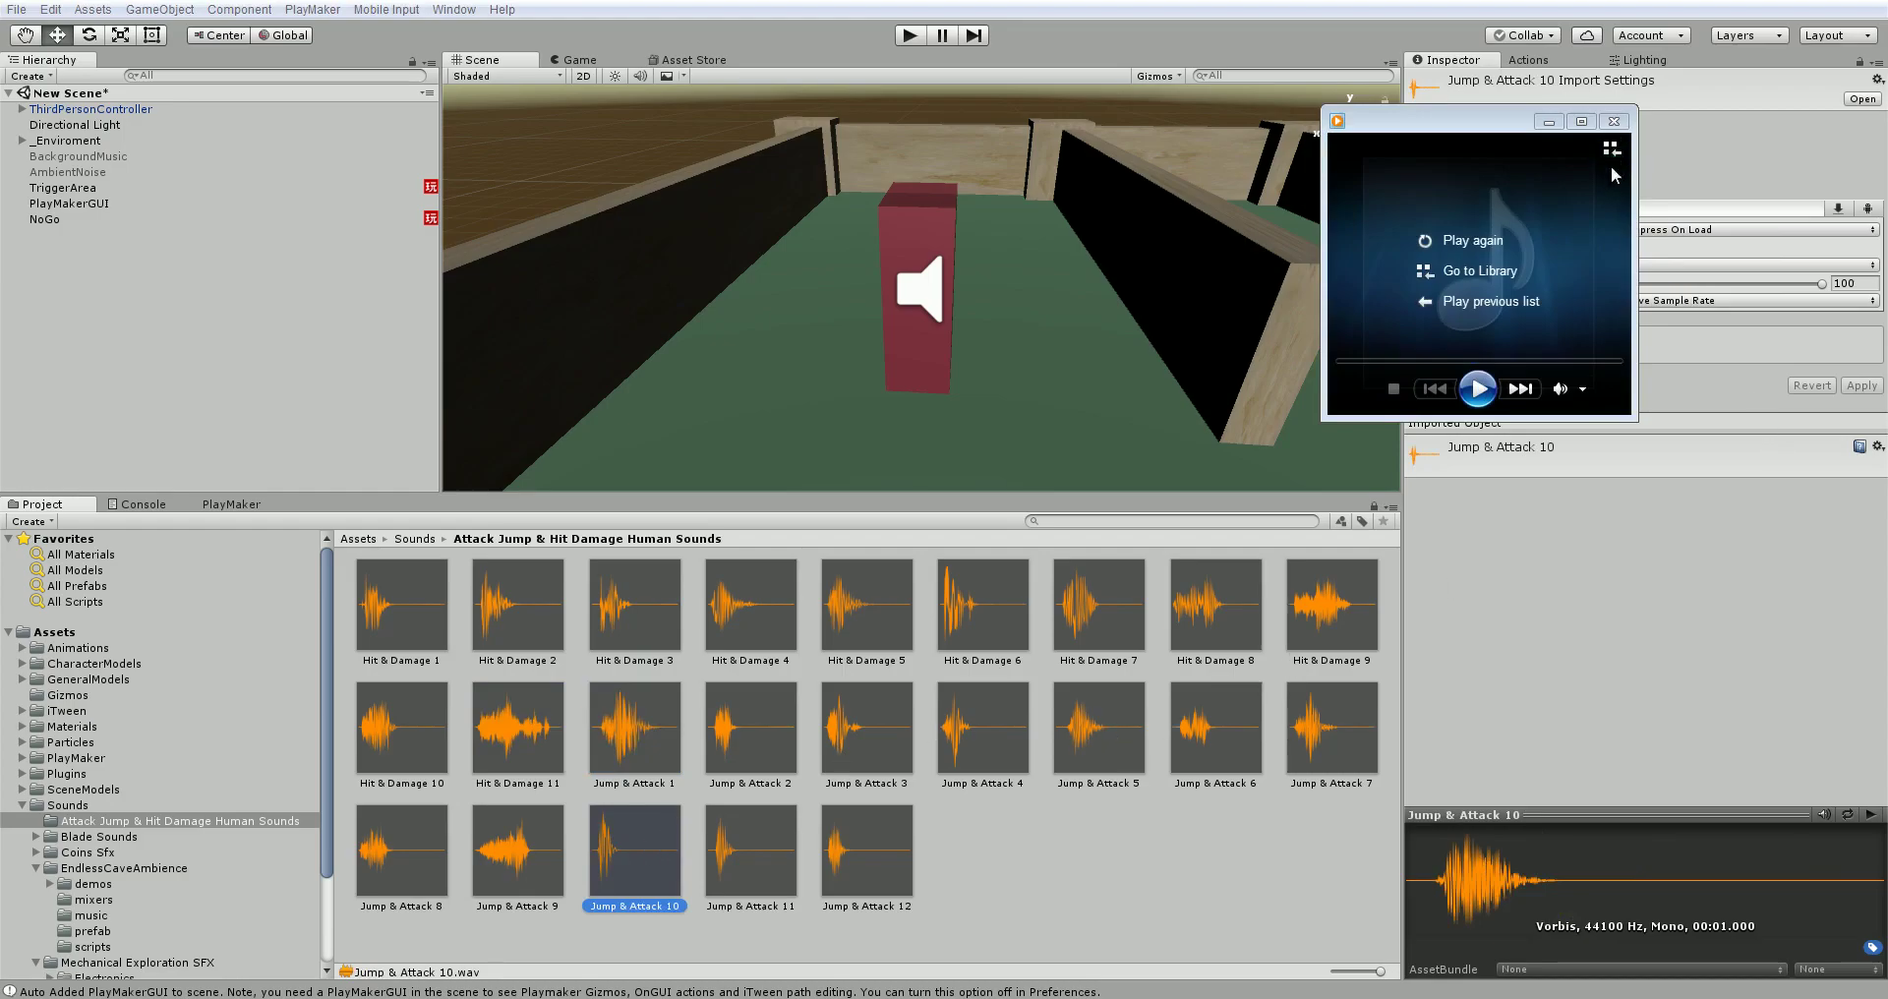
click(1614, 120)
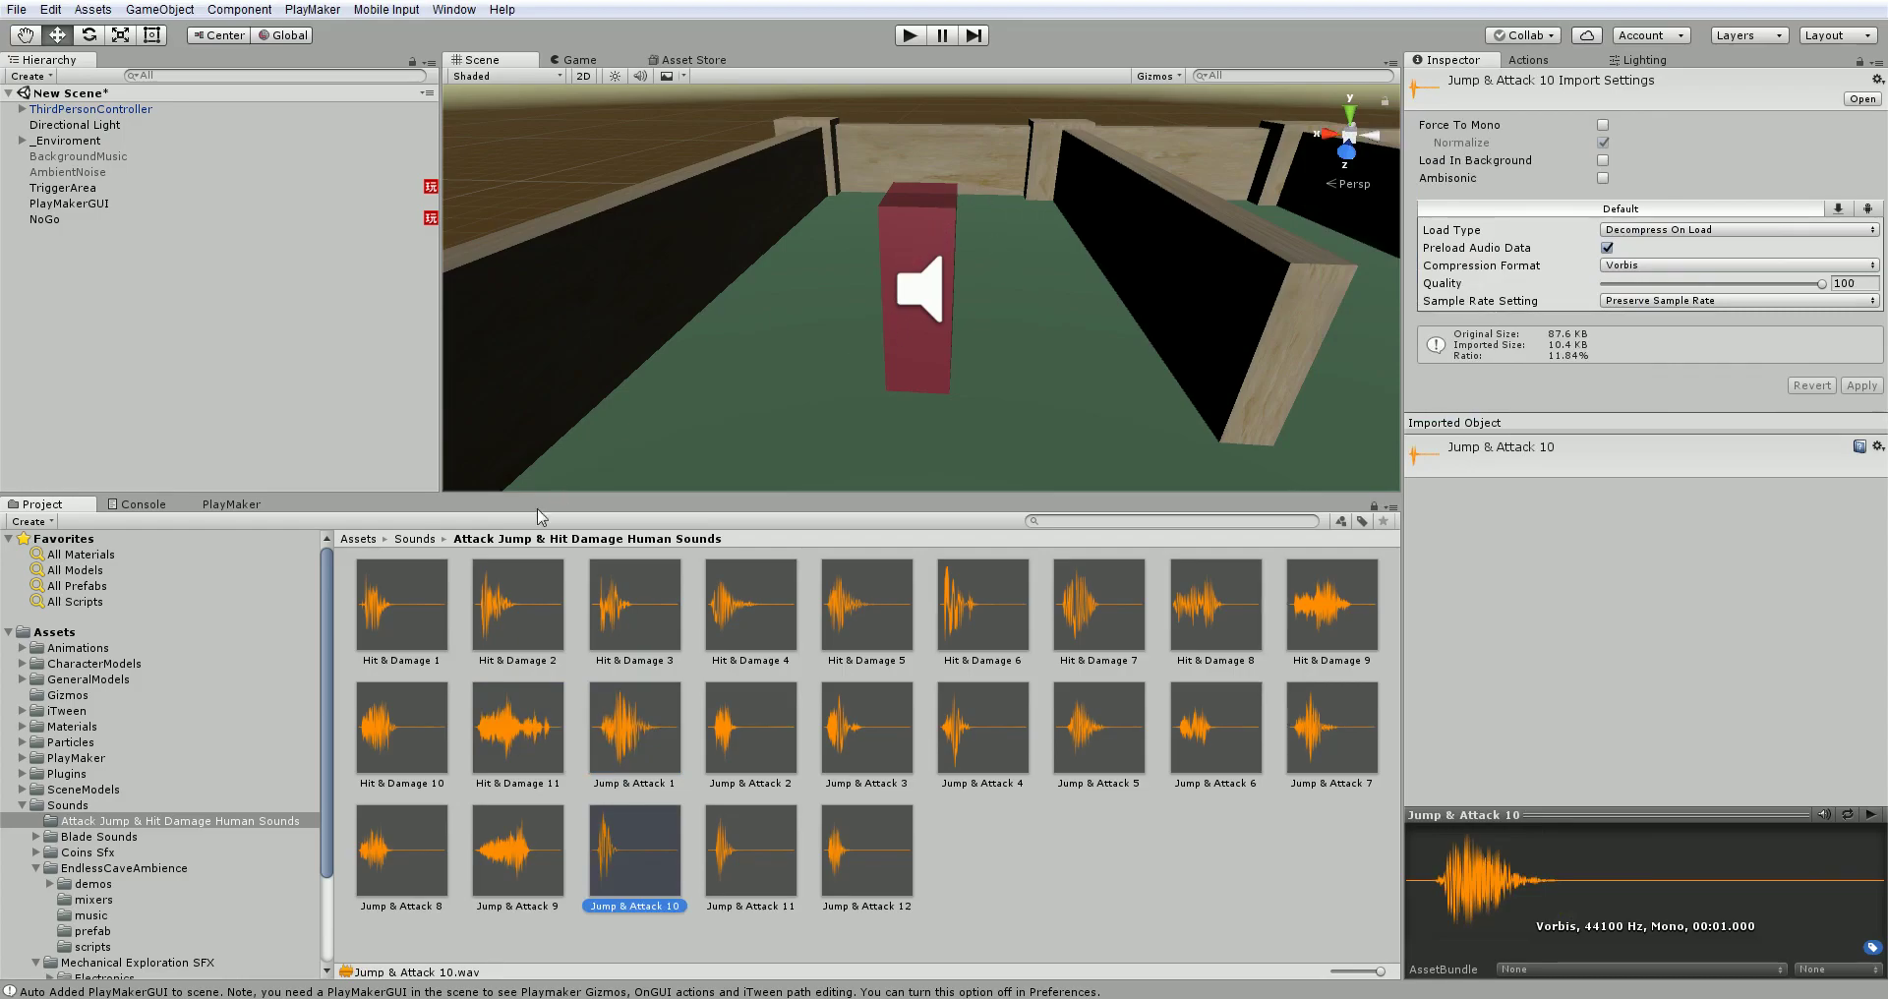
click(54, 220)
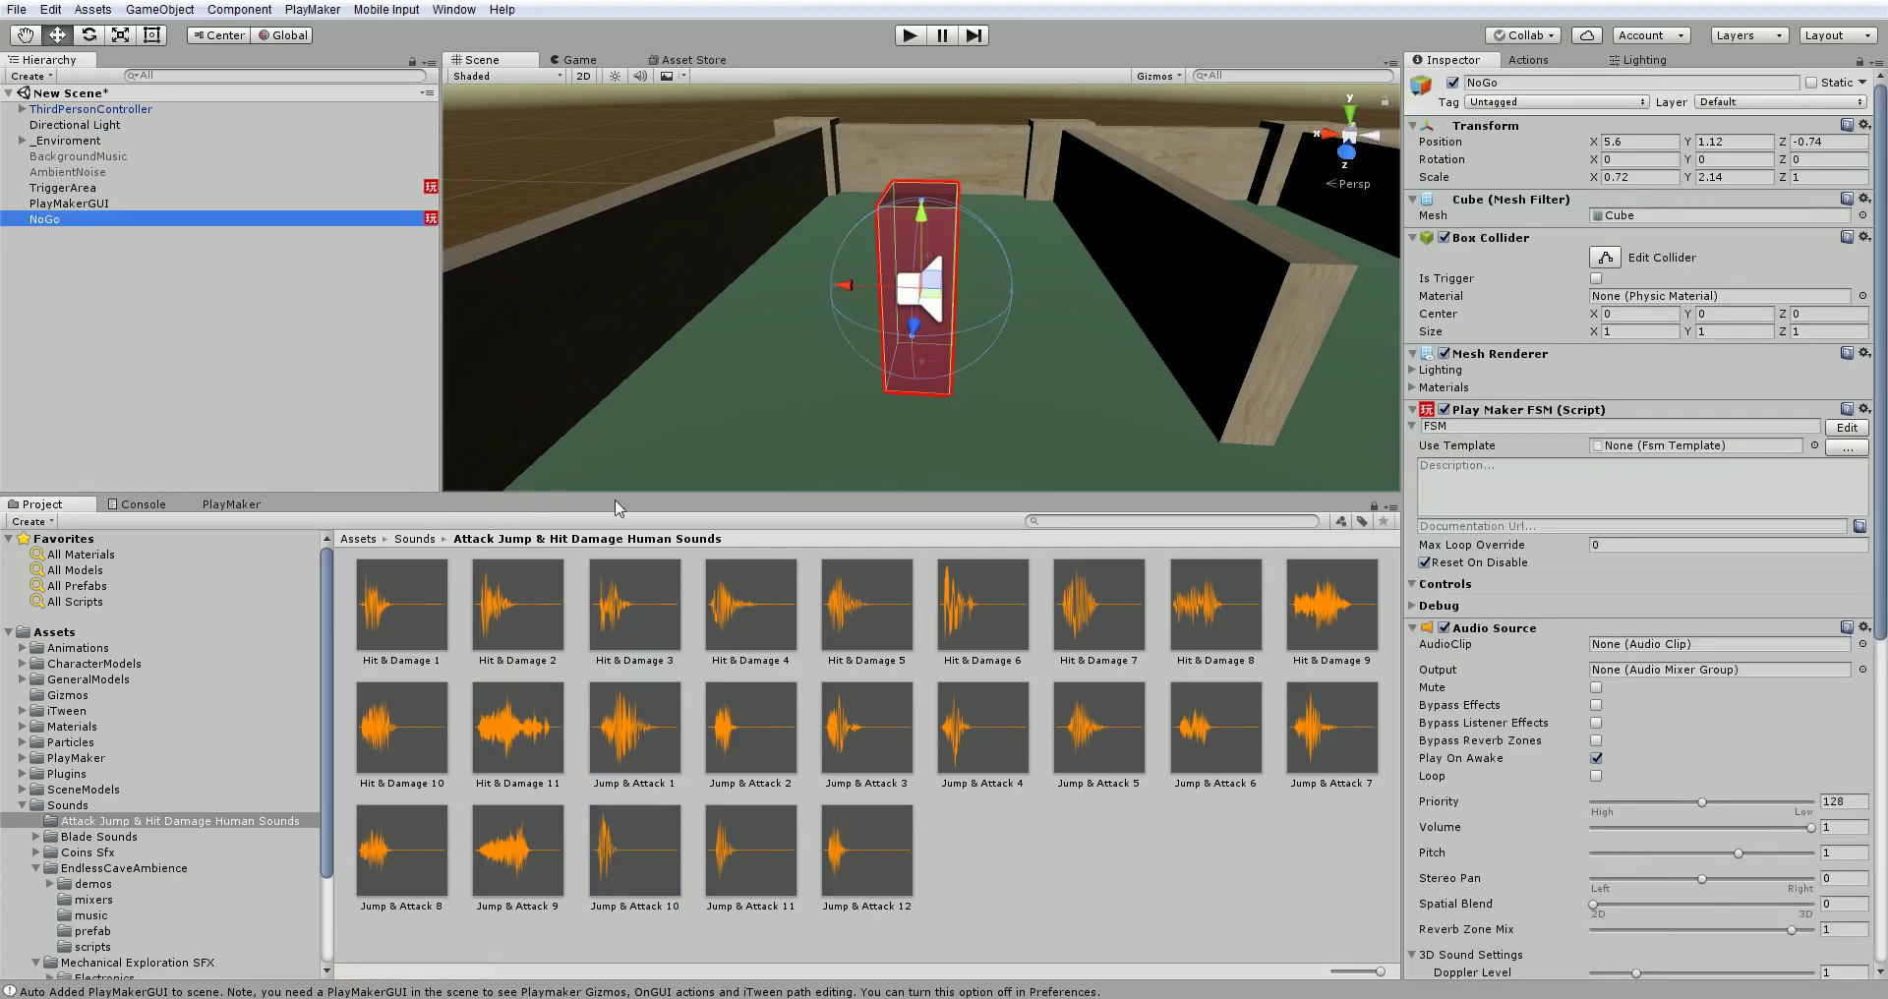
Step: Set the Audio Play One Shot Clip to Metal Contraption Hit and preview it
click(232, 504)
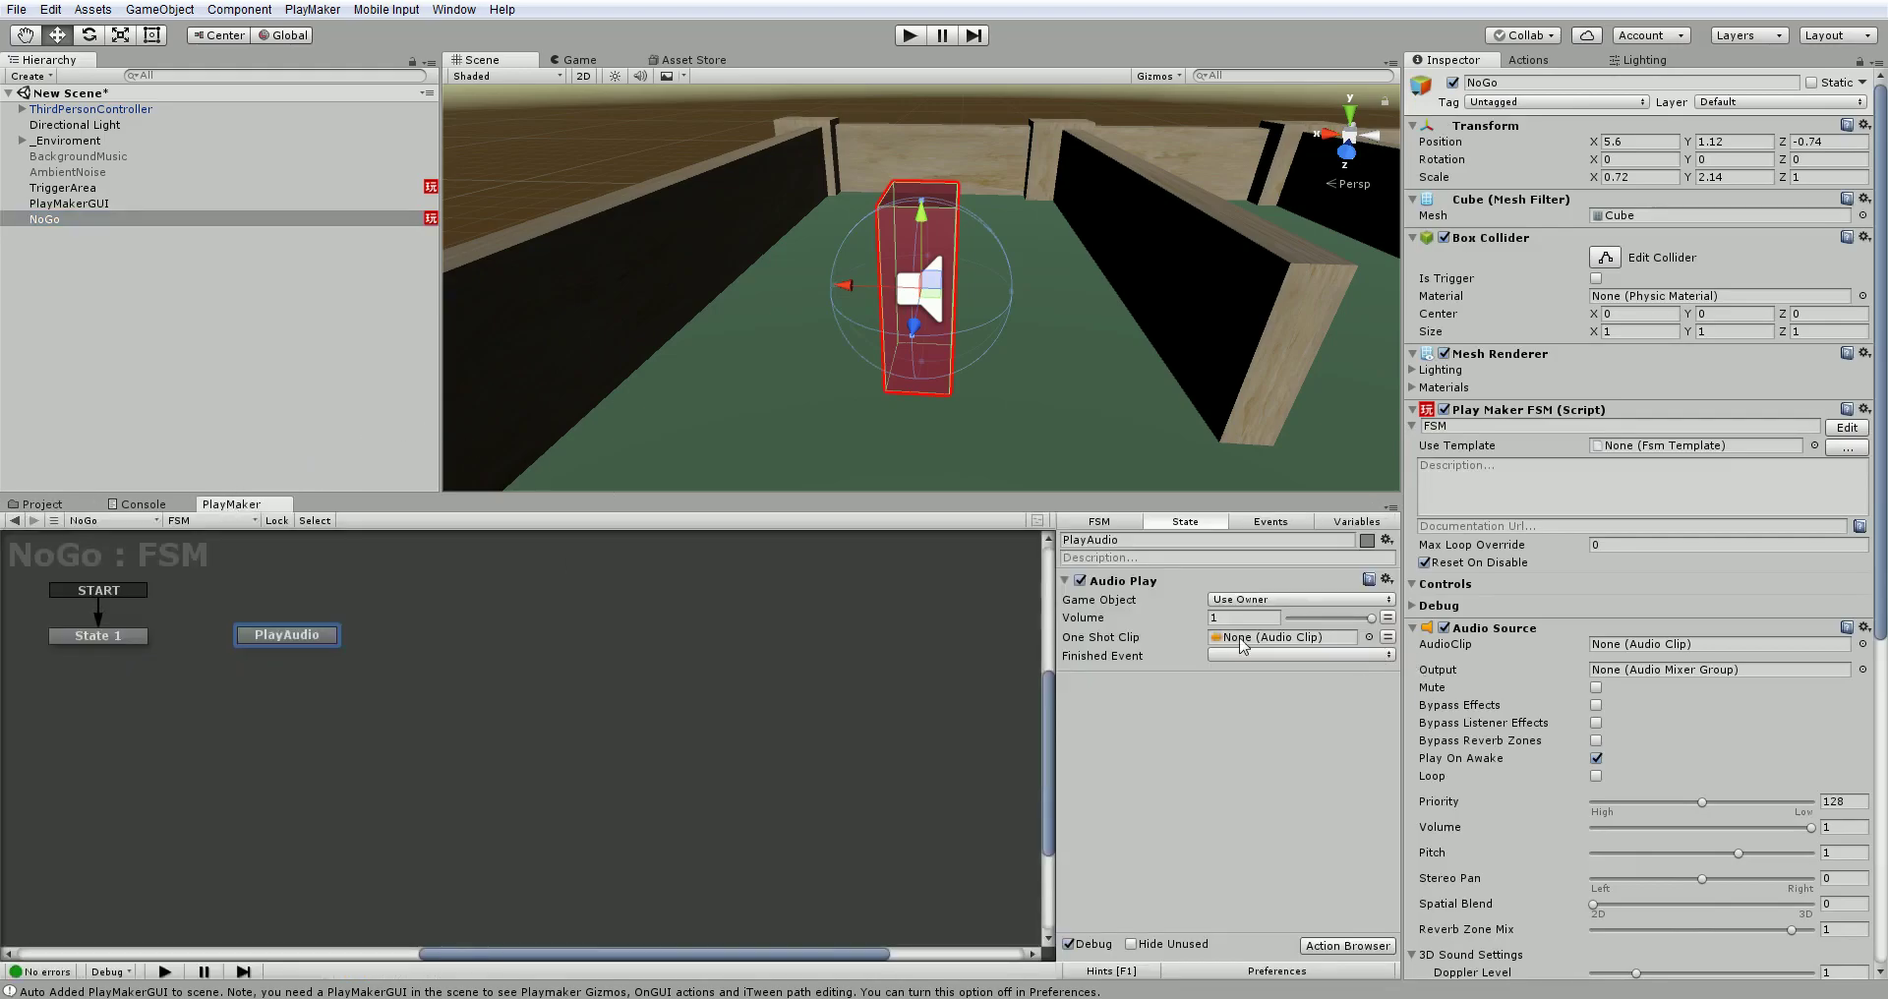
click(1369, 637)
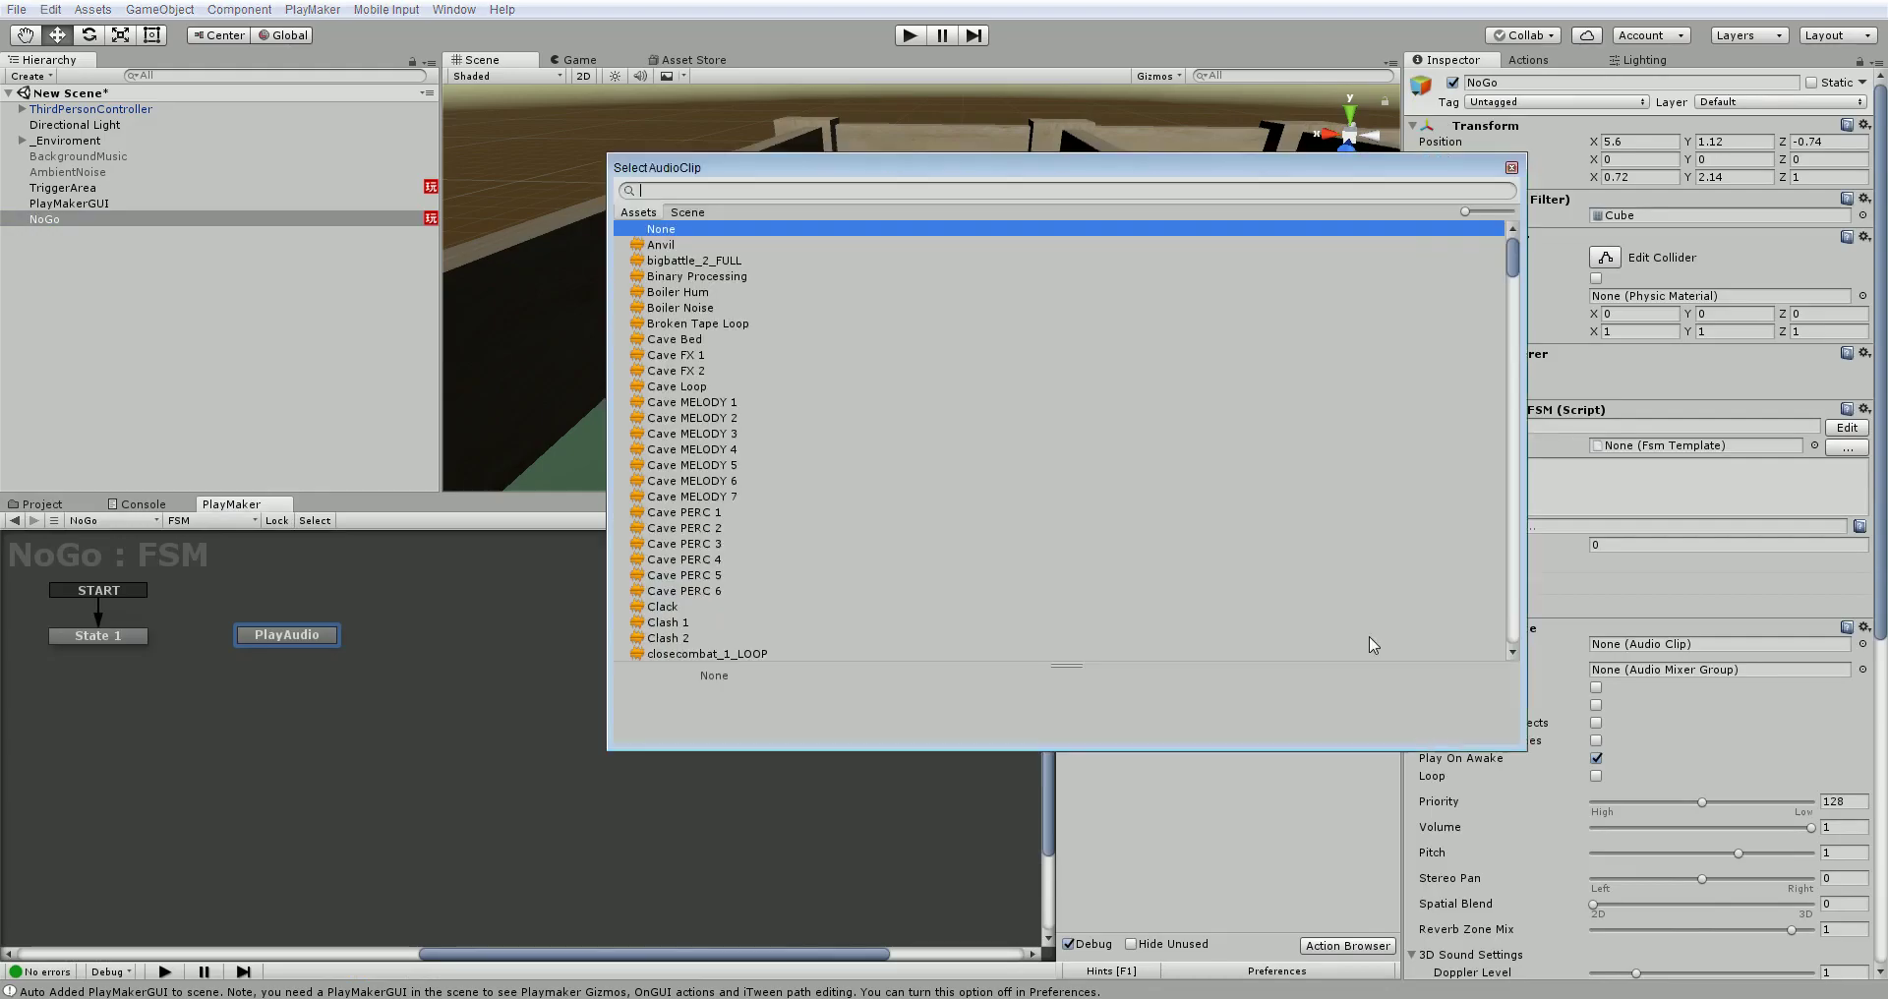
text(hit)
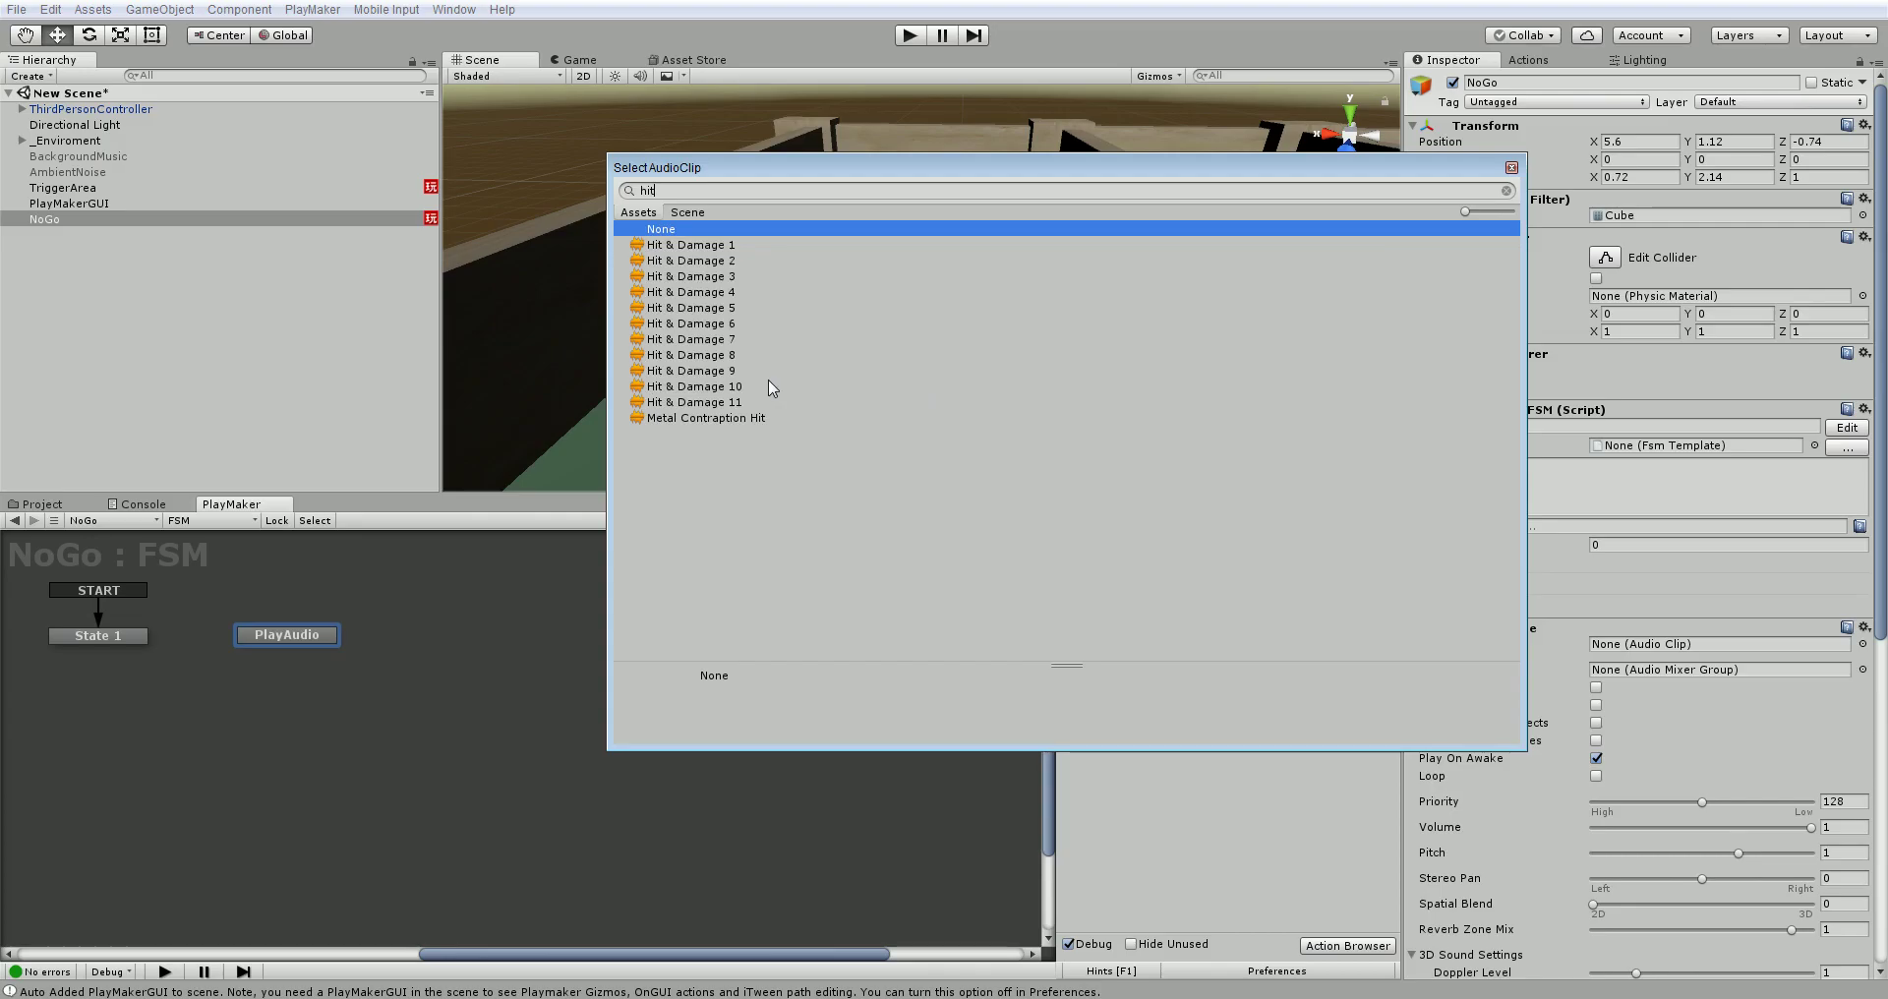
double_click(698, 418)
double_click(1313, 643)
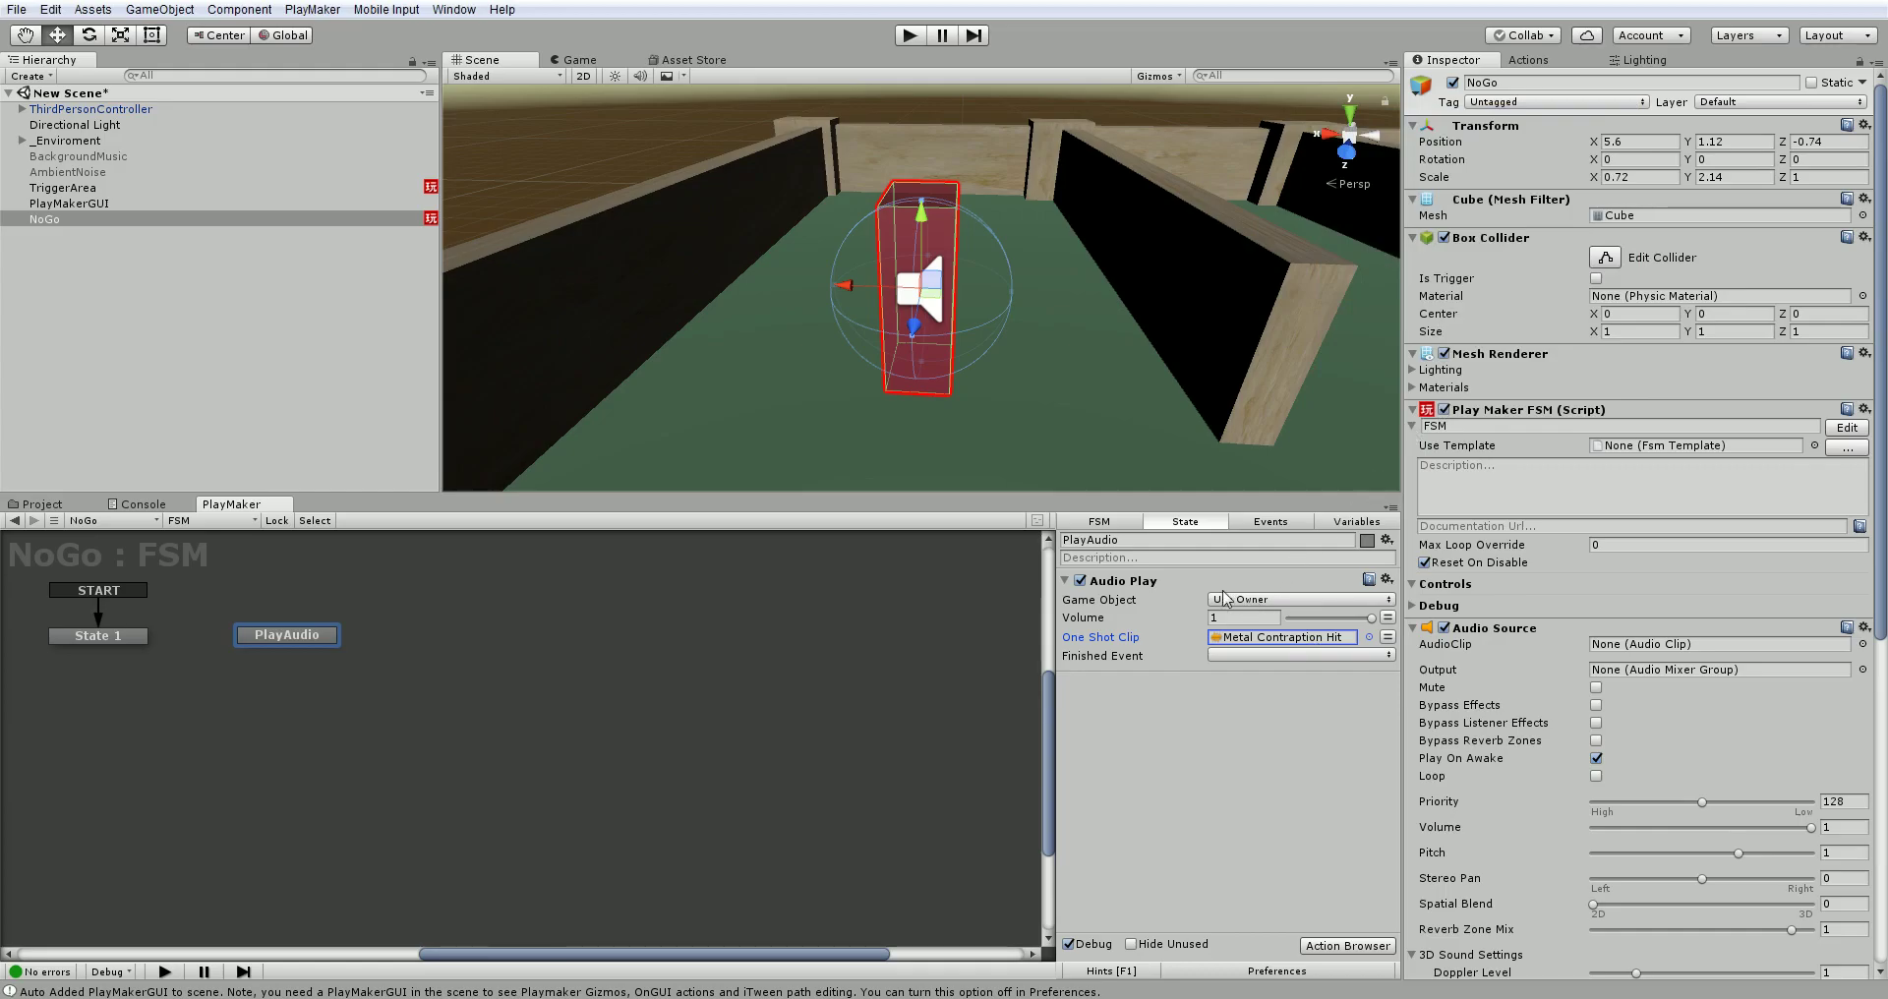
click(1249, 655)
Step: Create a new 'SoundFinished\' Finished Event for PlayAudio and add it as the state's transition
click(1231, 778)
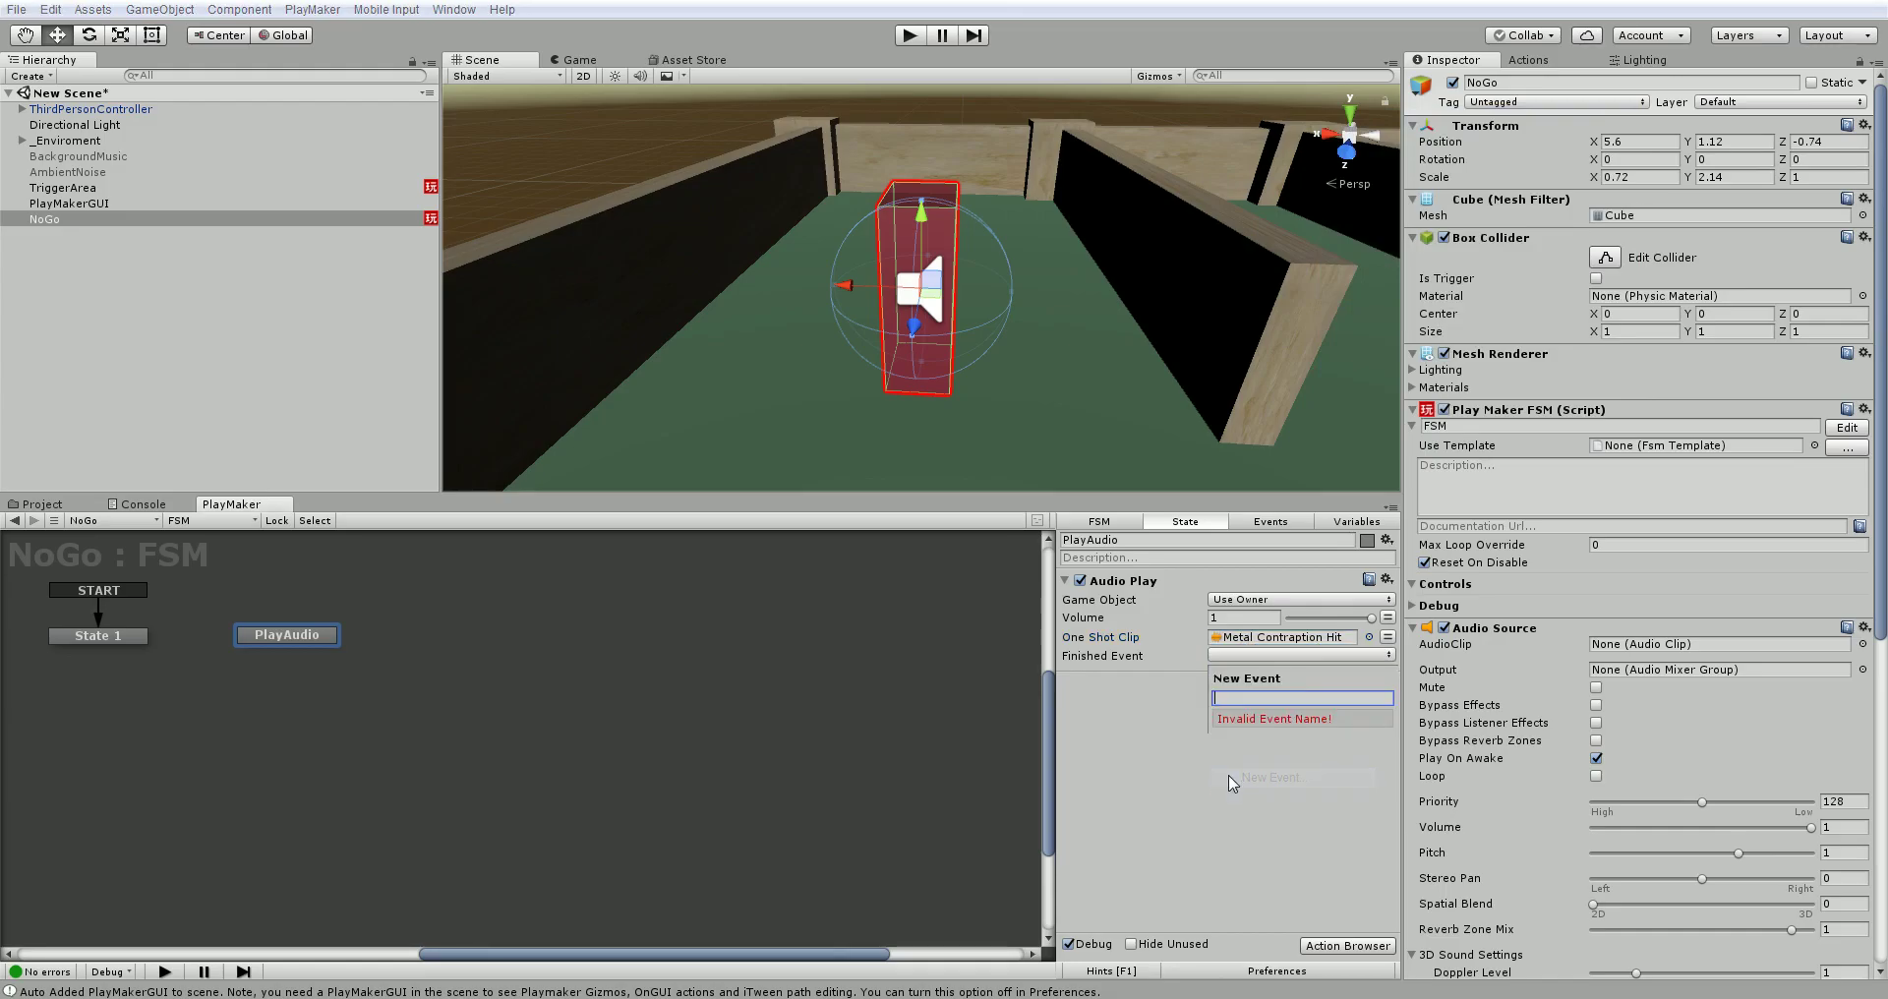
text(Soun)
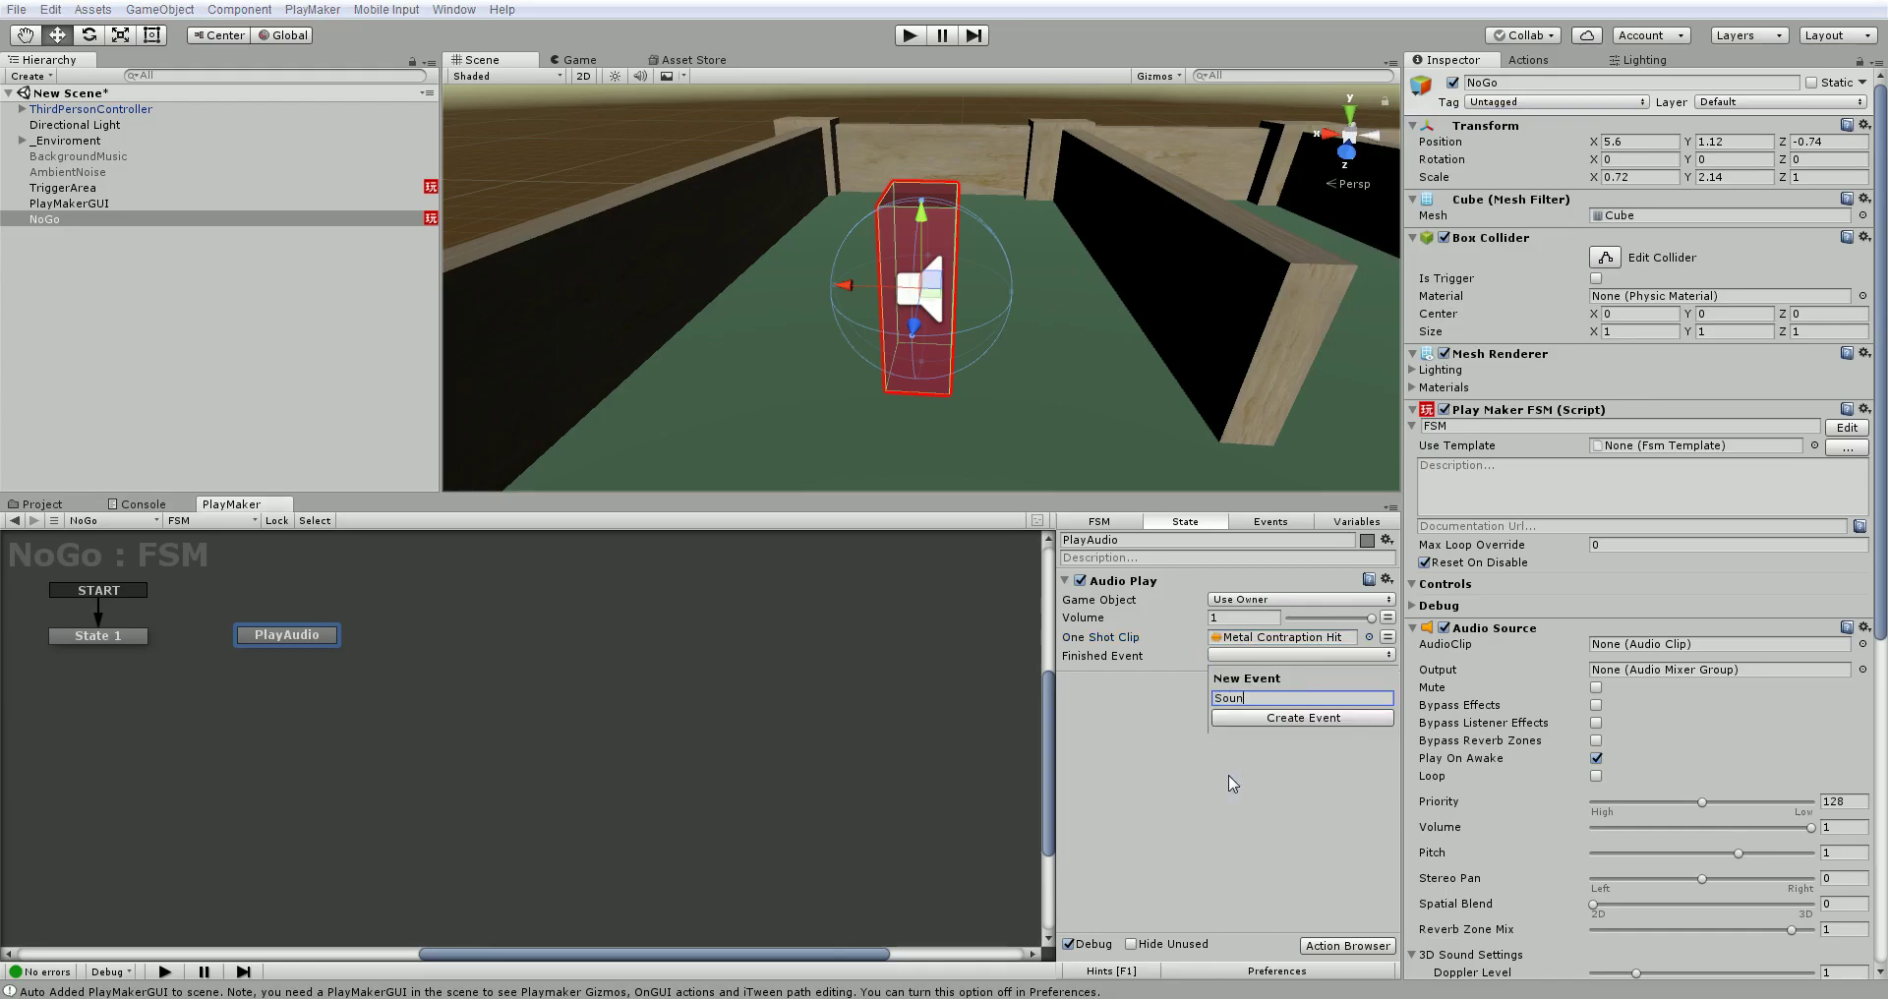
text(dFinished\)
key(Return)
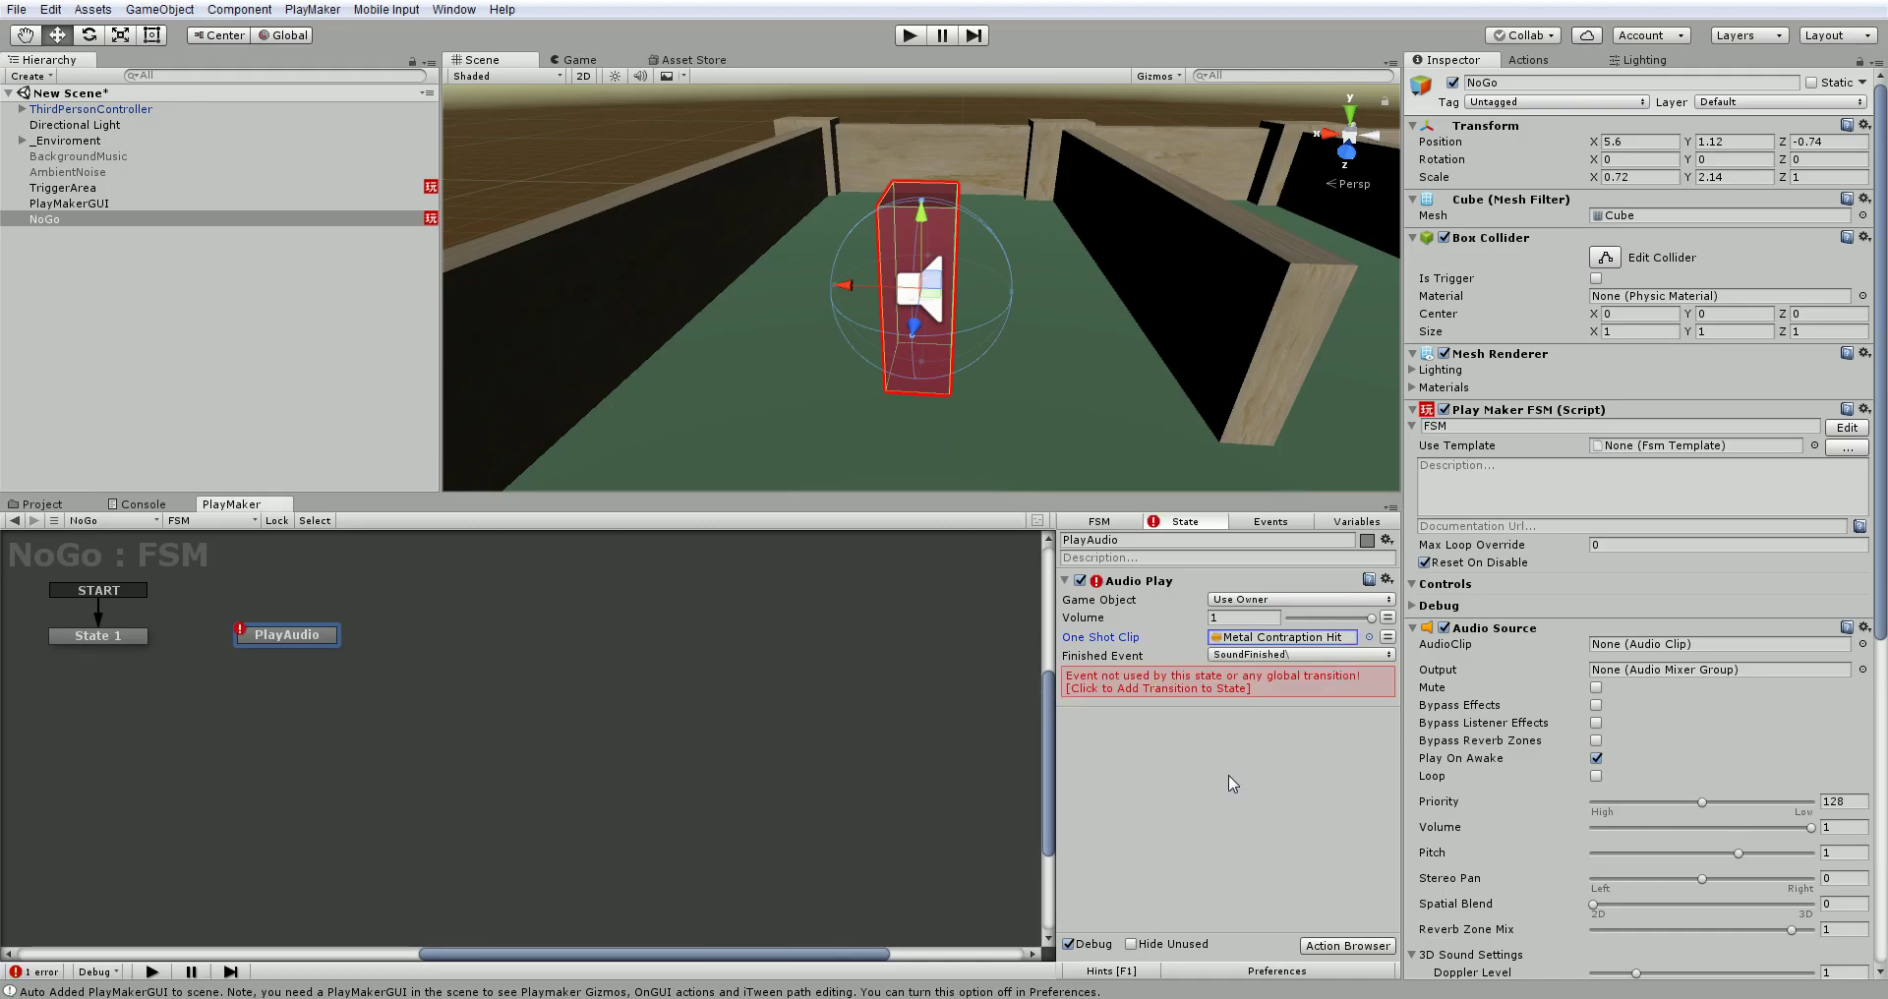
click(1299, 655)
click(1165, 692)
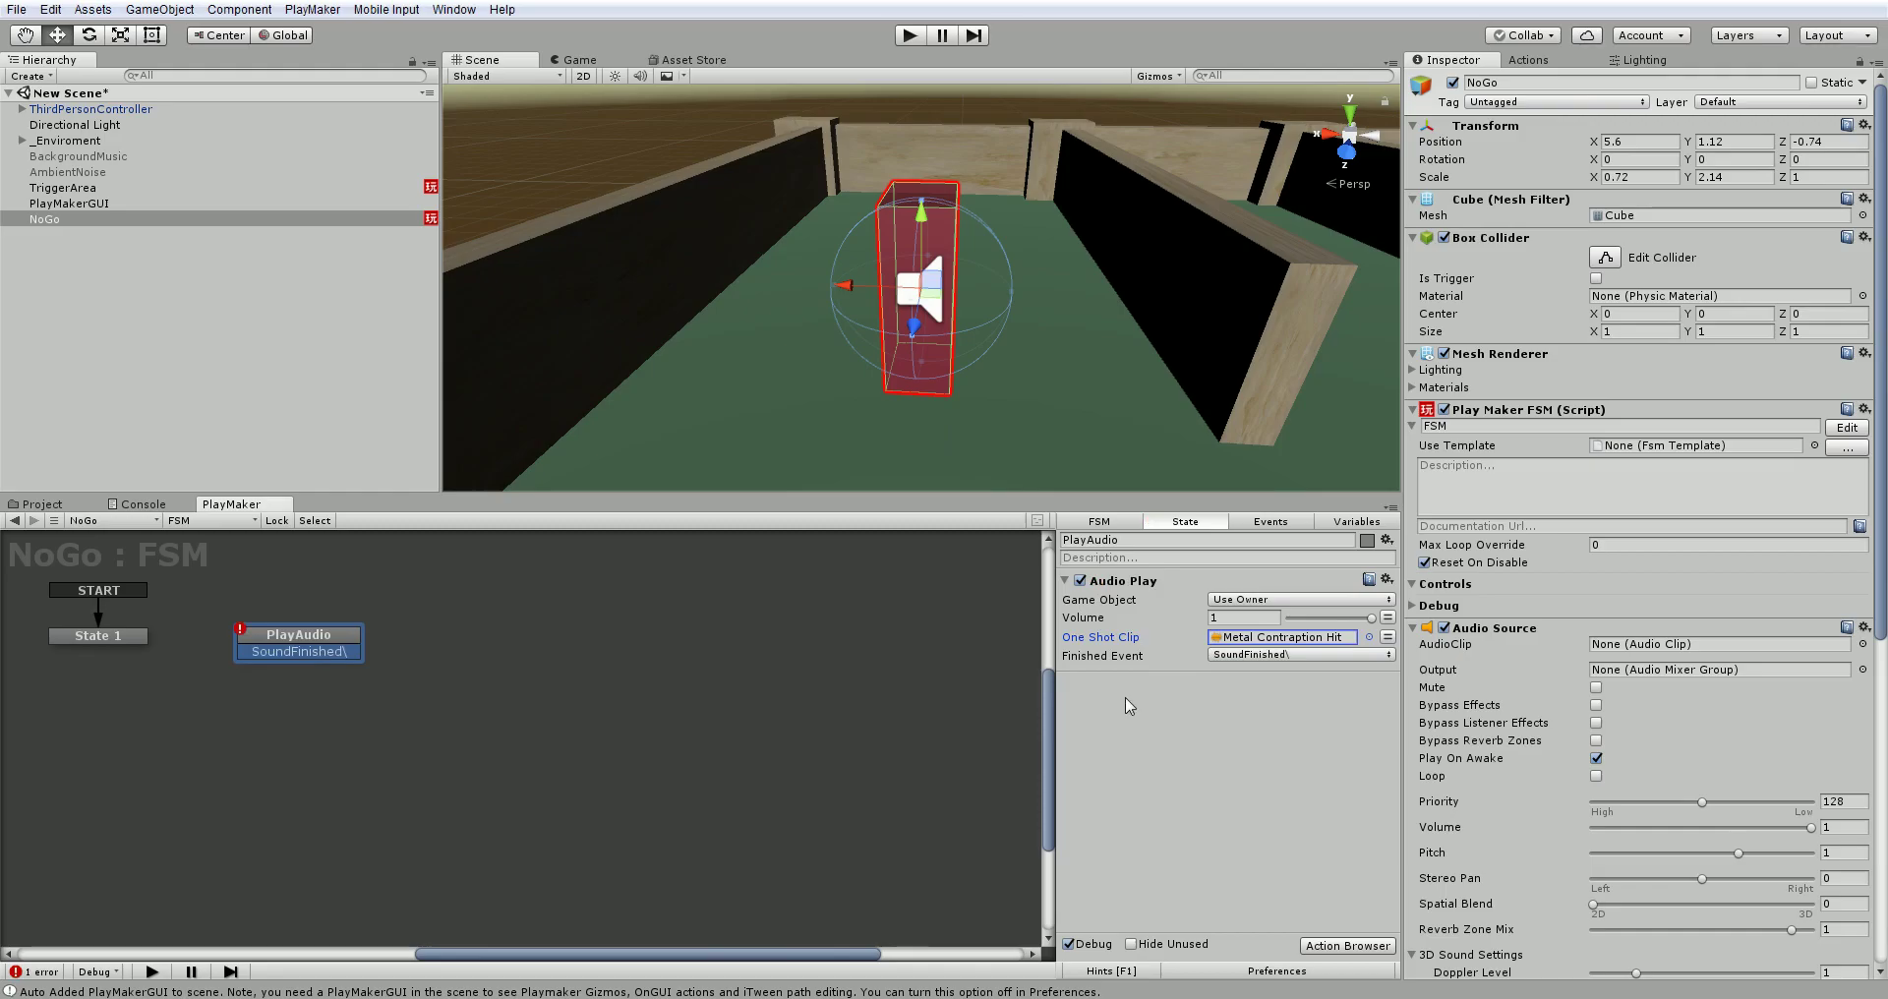
click(1119, 525)
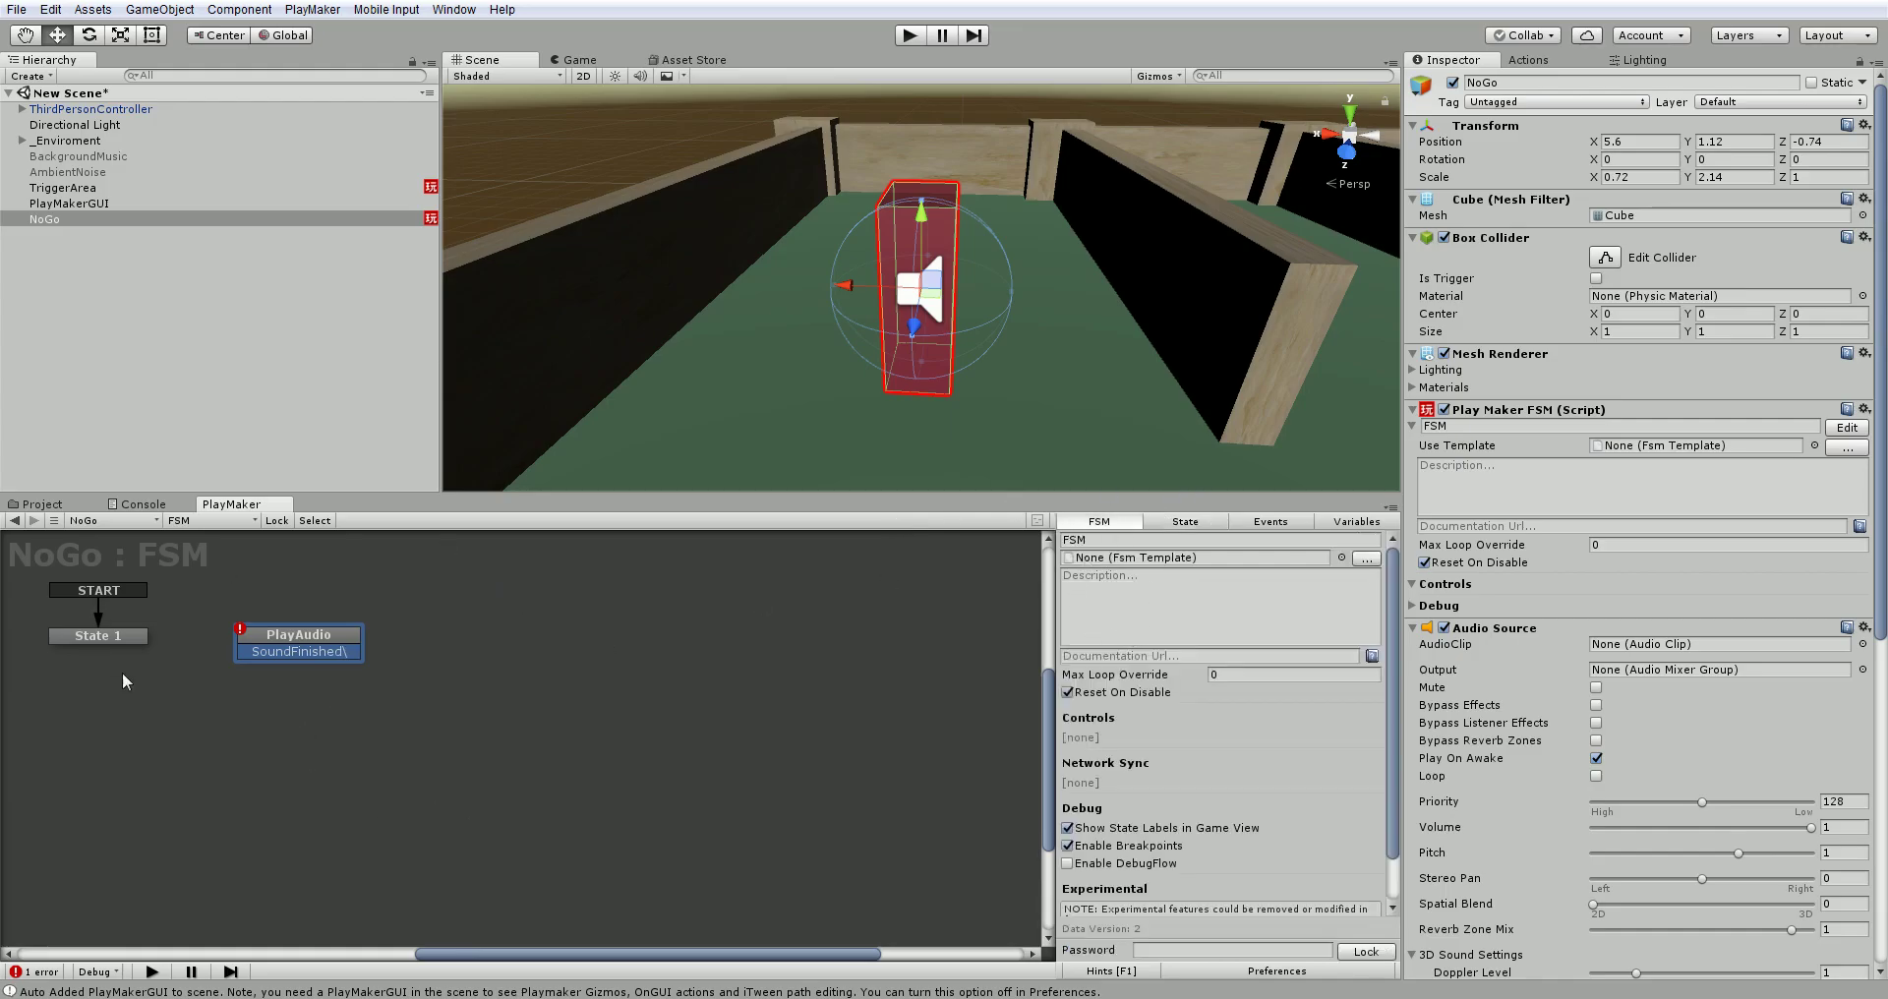
click(1190, 522)
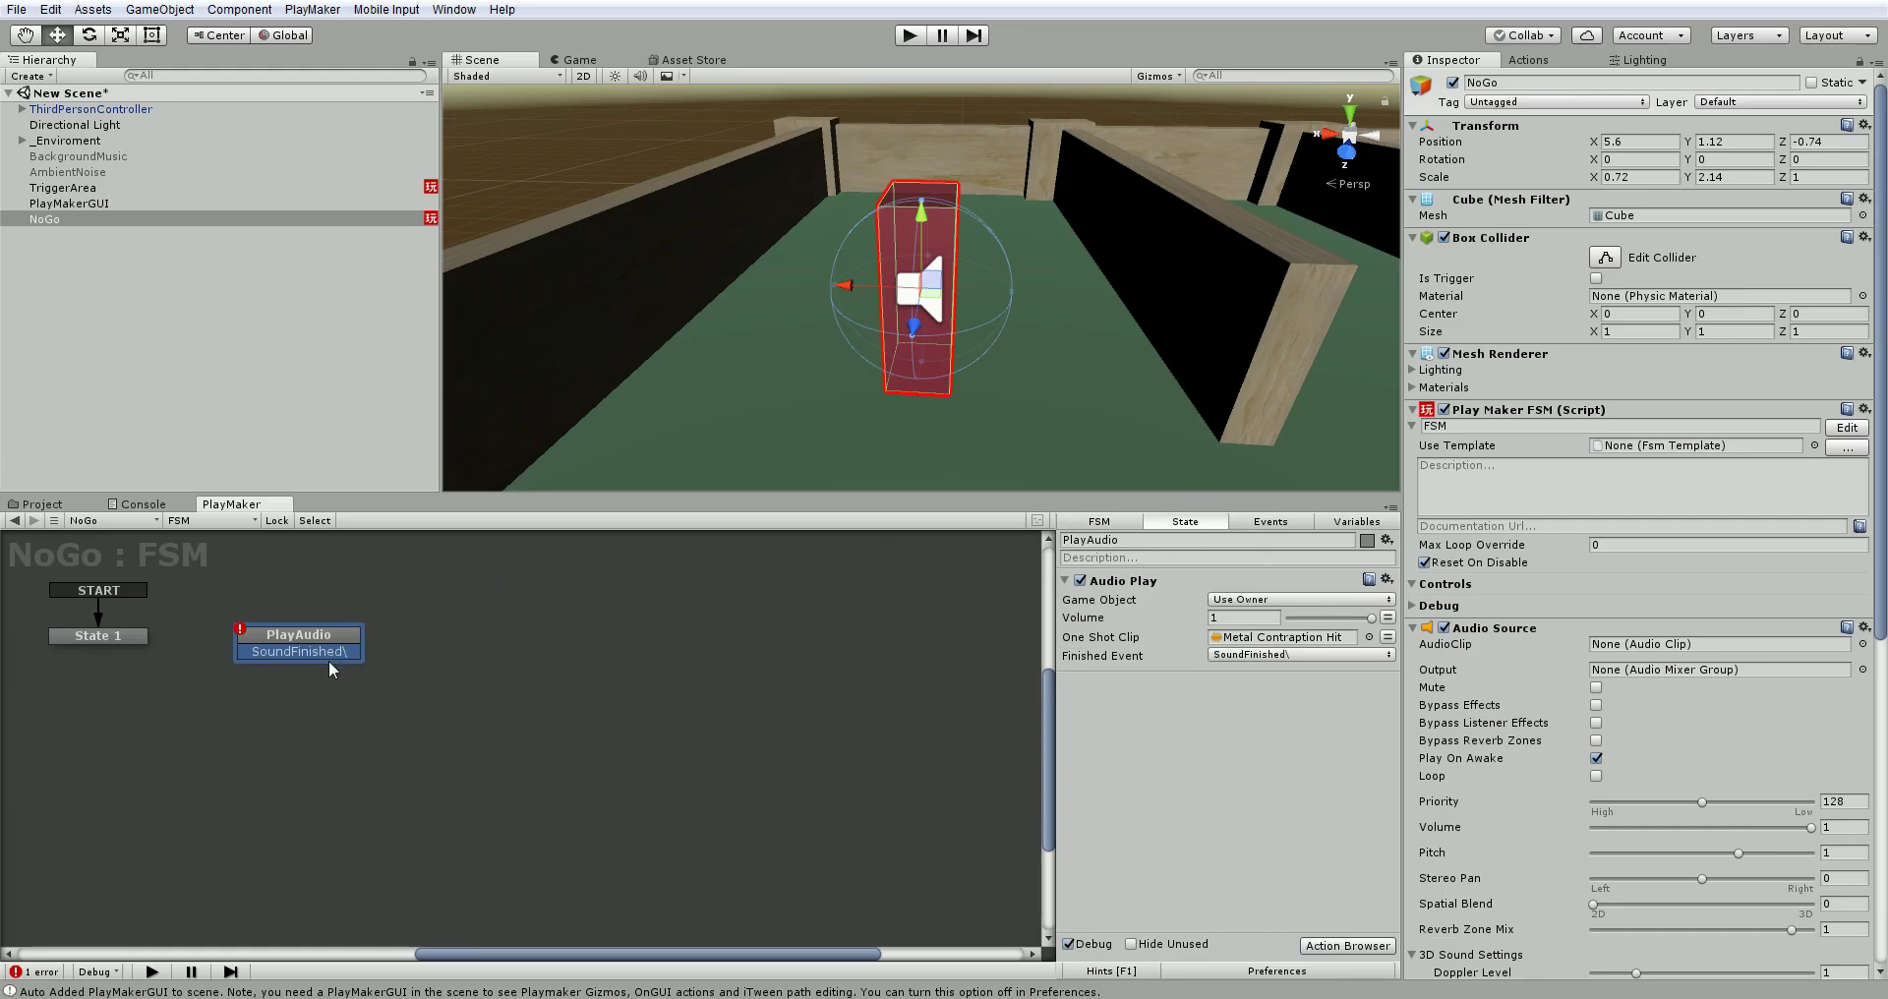
Step: In the Events tab, rename 'SoundFinished\' to 'SoundFinished' by deleting the trailing backslash
click(1259, 524)
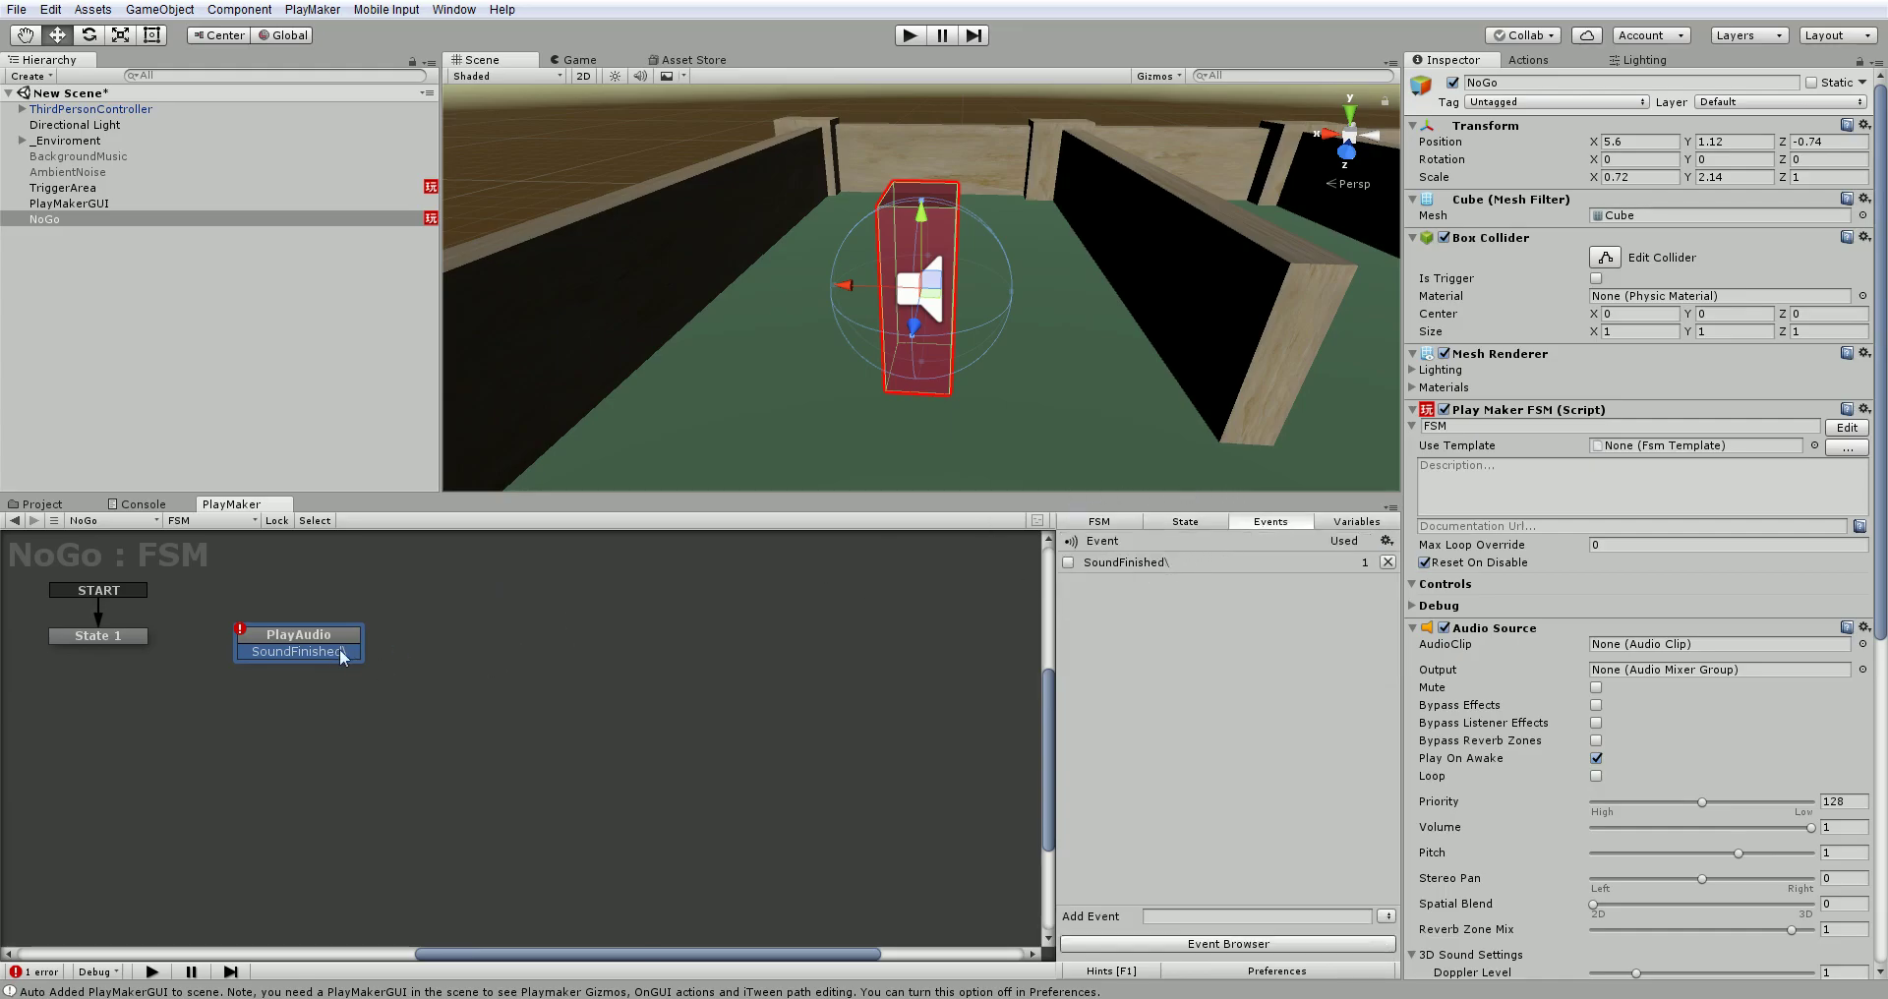
click(1177, 562)
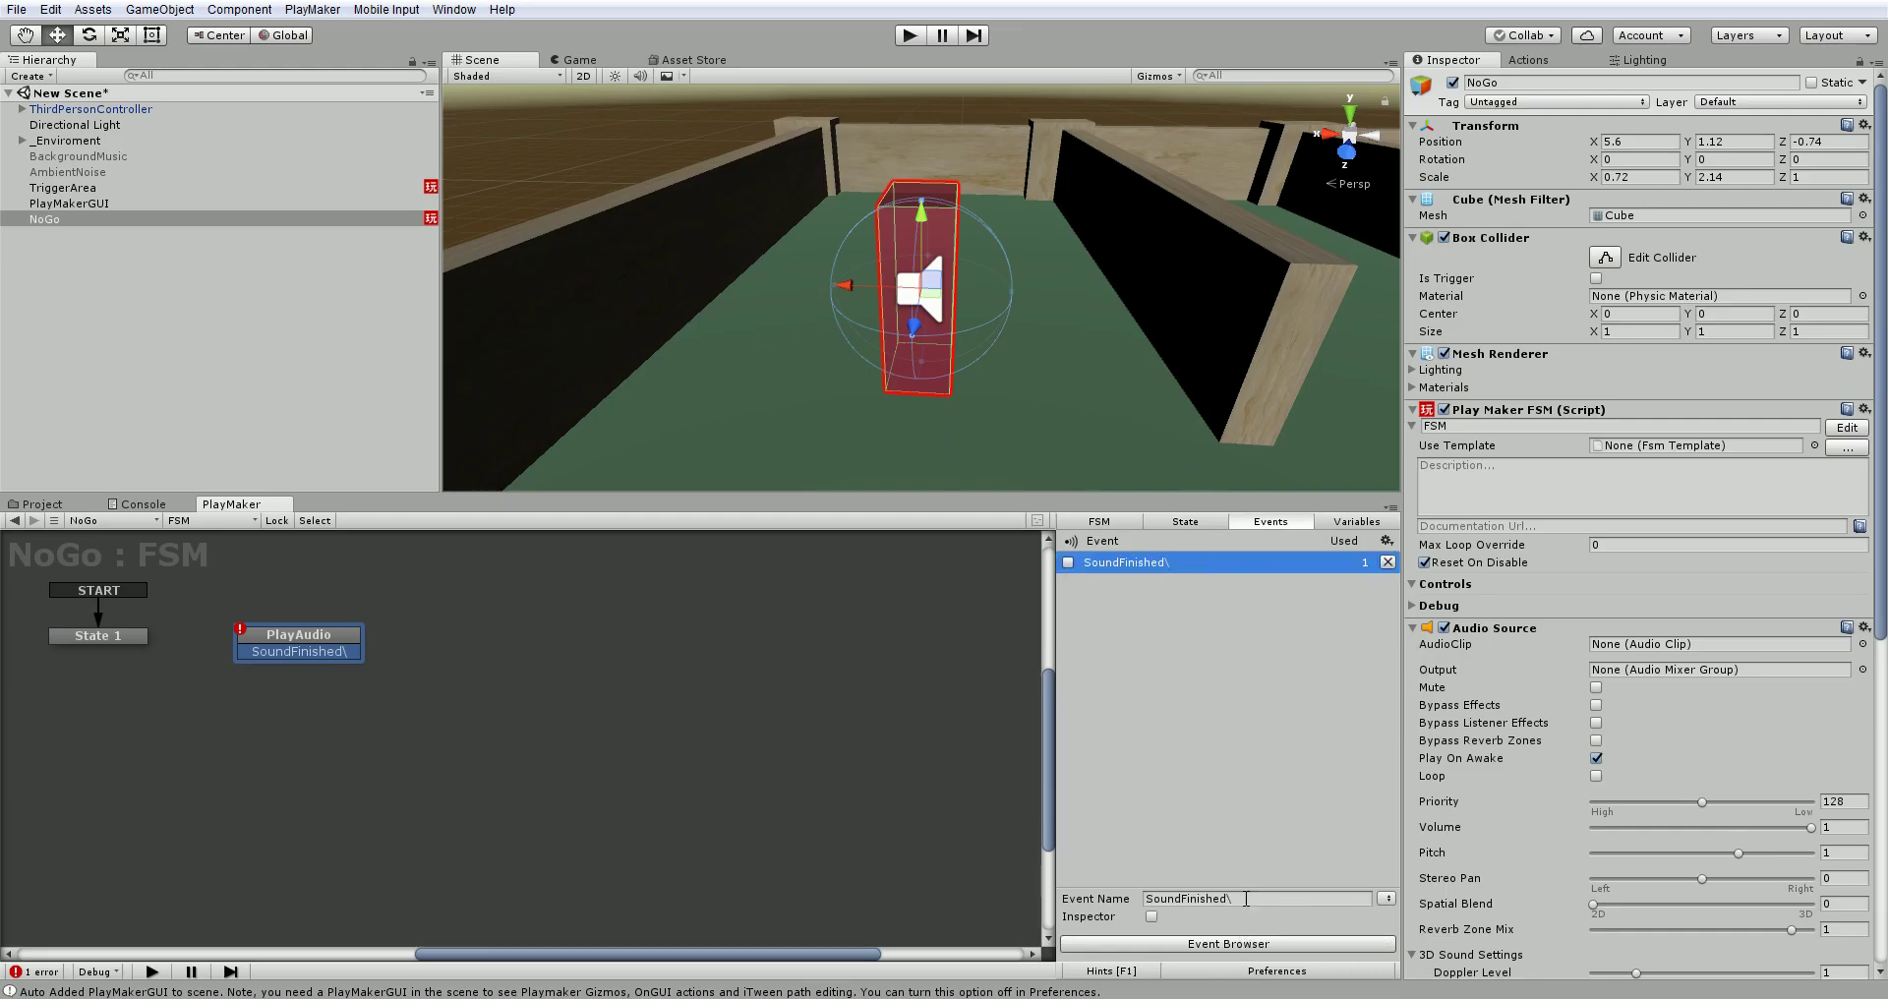
click(1246, 897)
click(1247, 895)
key(Return)
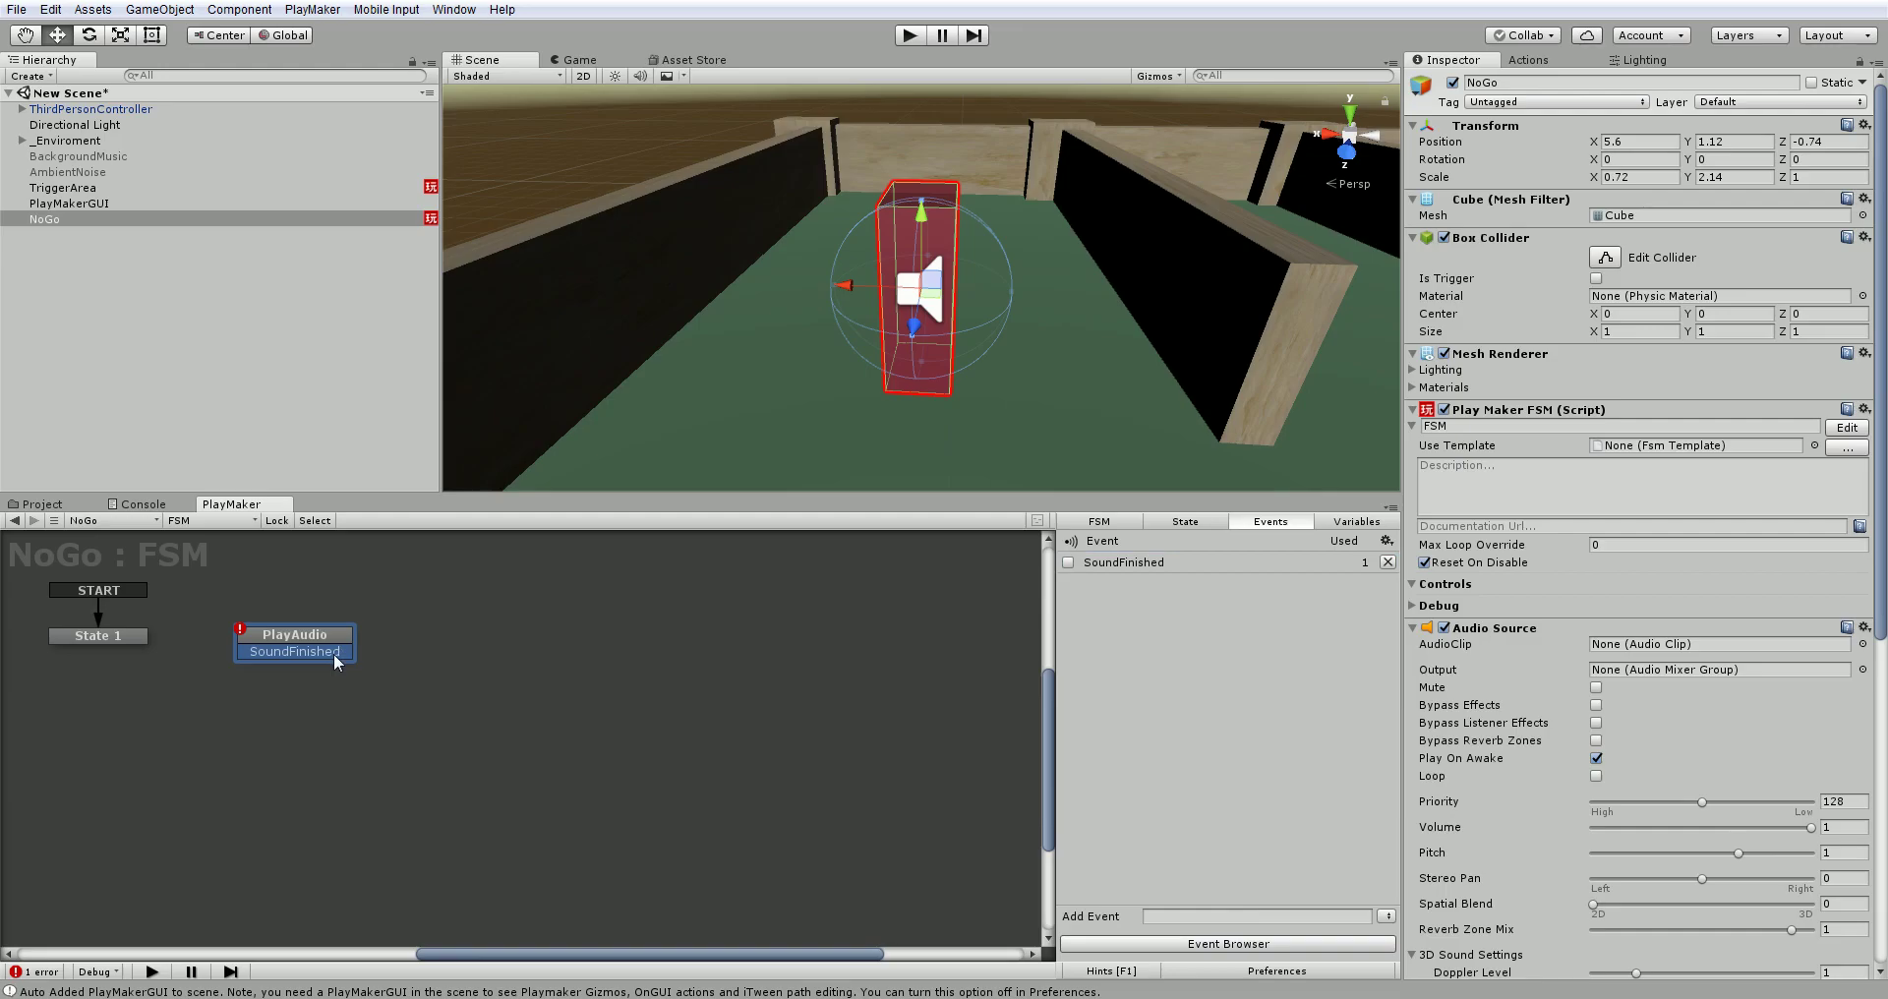
click(1166, 527)
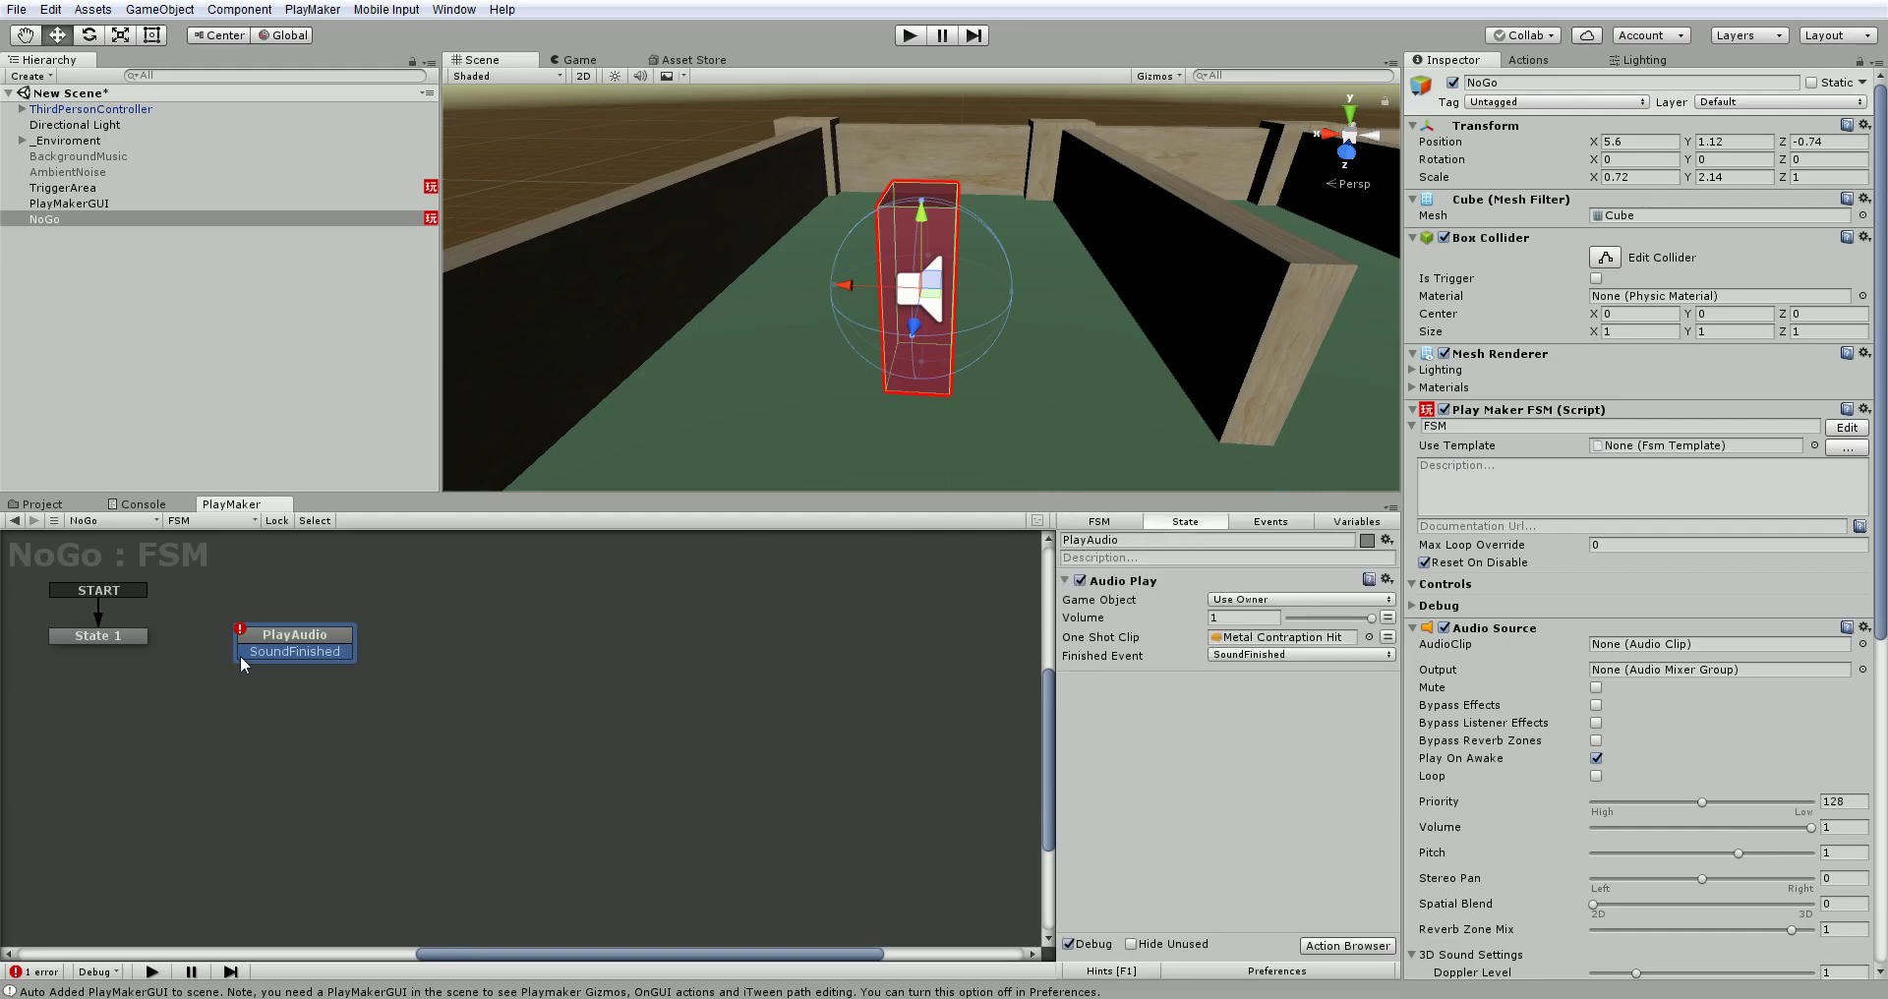
Step: Connect PlayAudio's SoundFinished transition to State 1 and shift PlayAudio further right
drag(240, 653, 108, 636)
click(272, 639)
drag(272, 639, 376, 634)
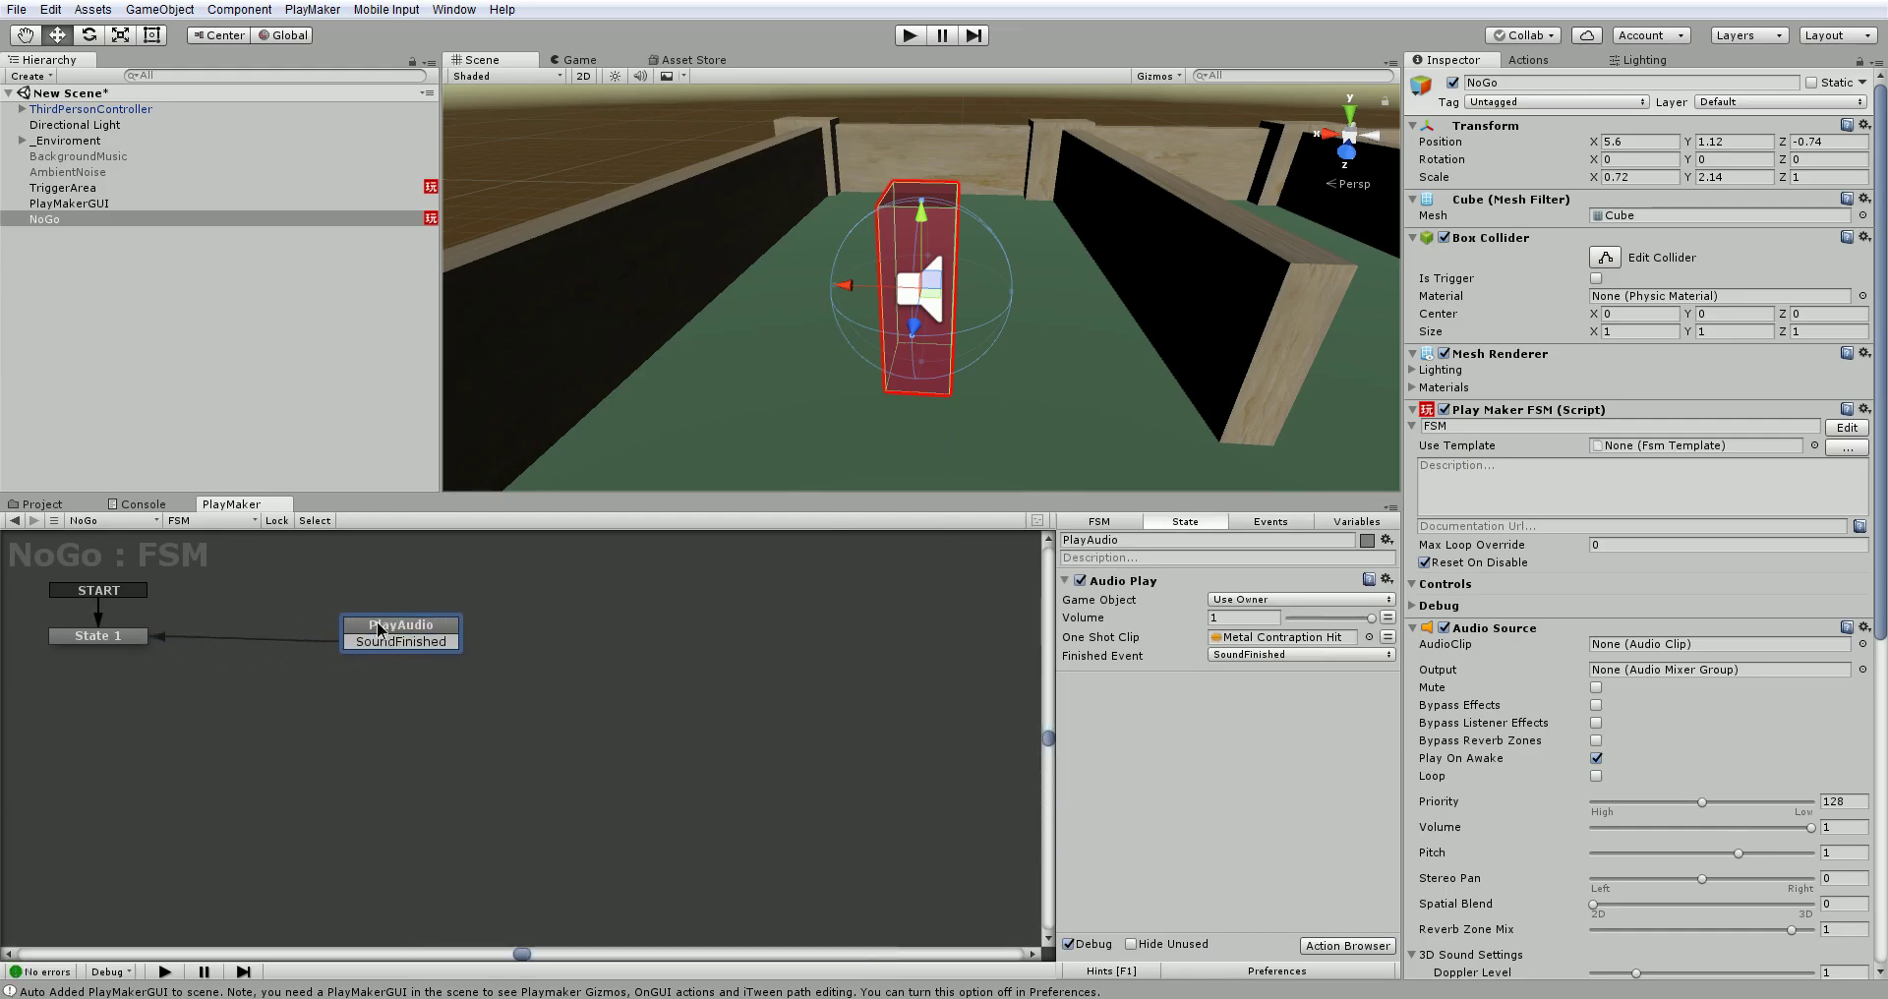
Step: Rename State 1 to 'Wait for Collision'
click(128, 645)
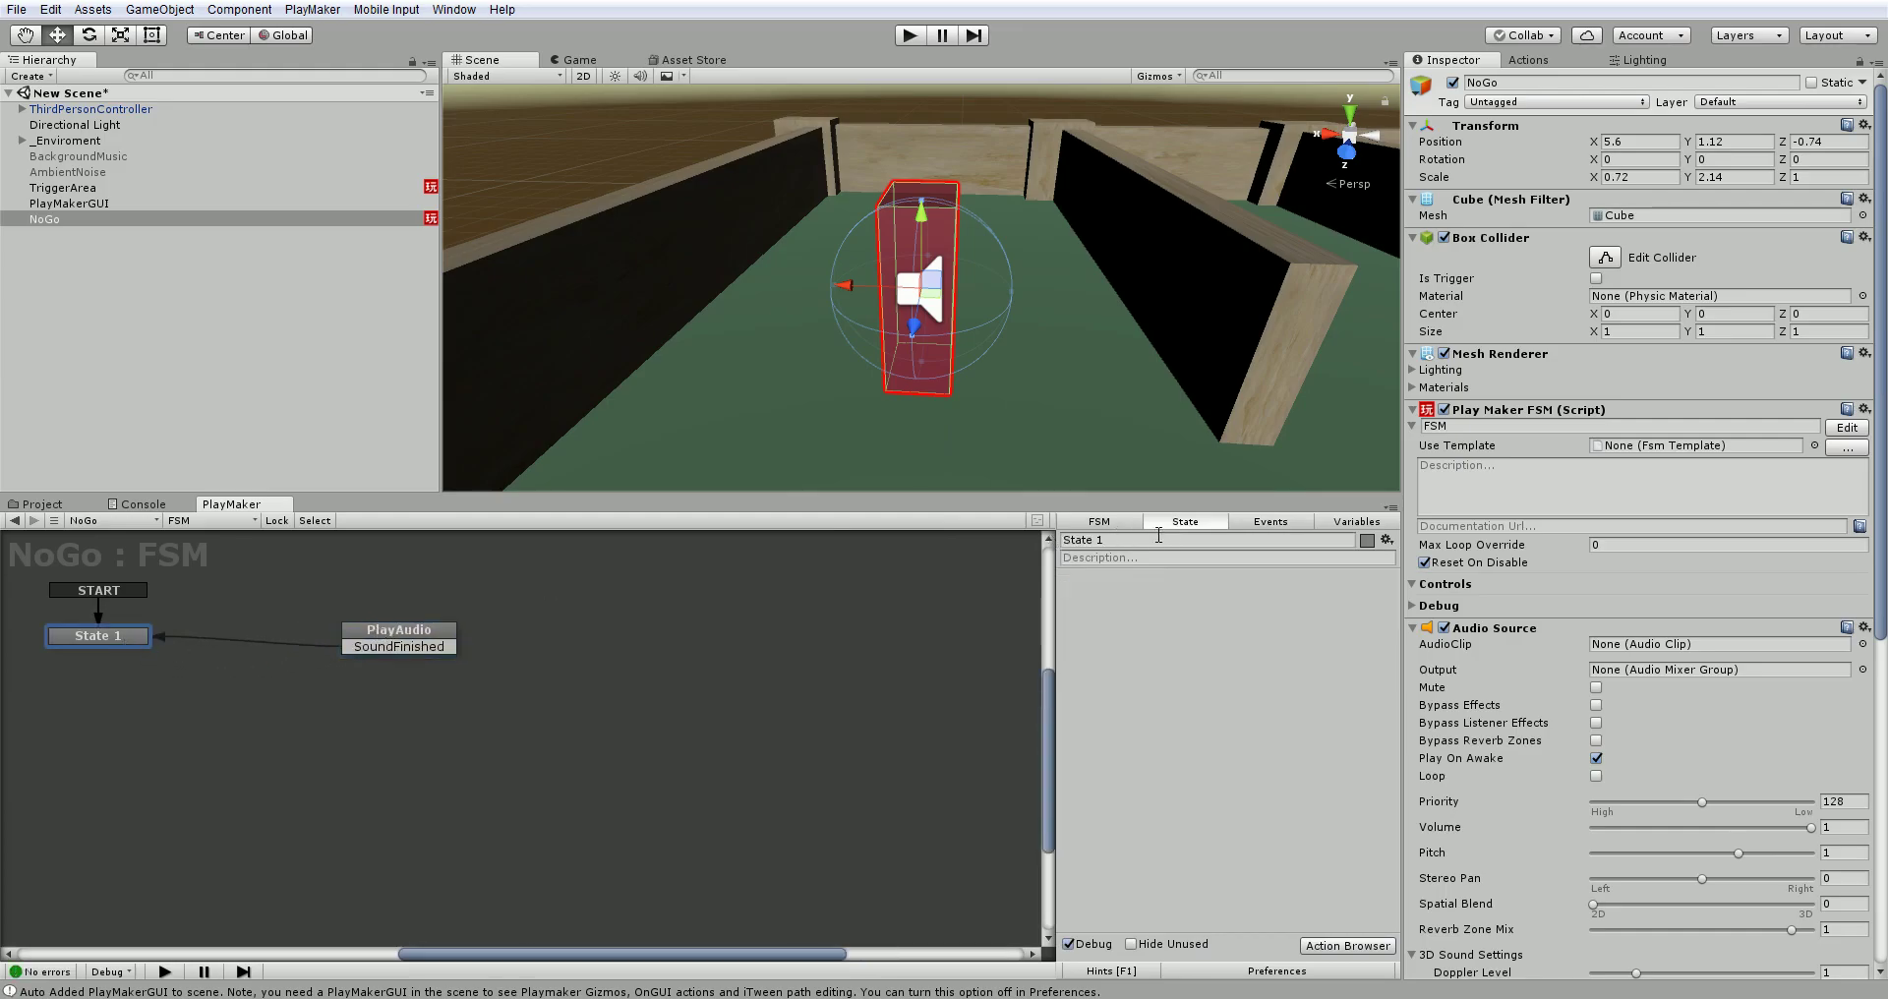
click(1154, 541)
text(Wai)
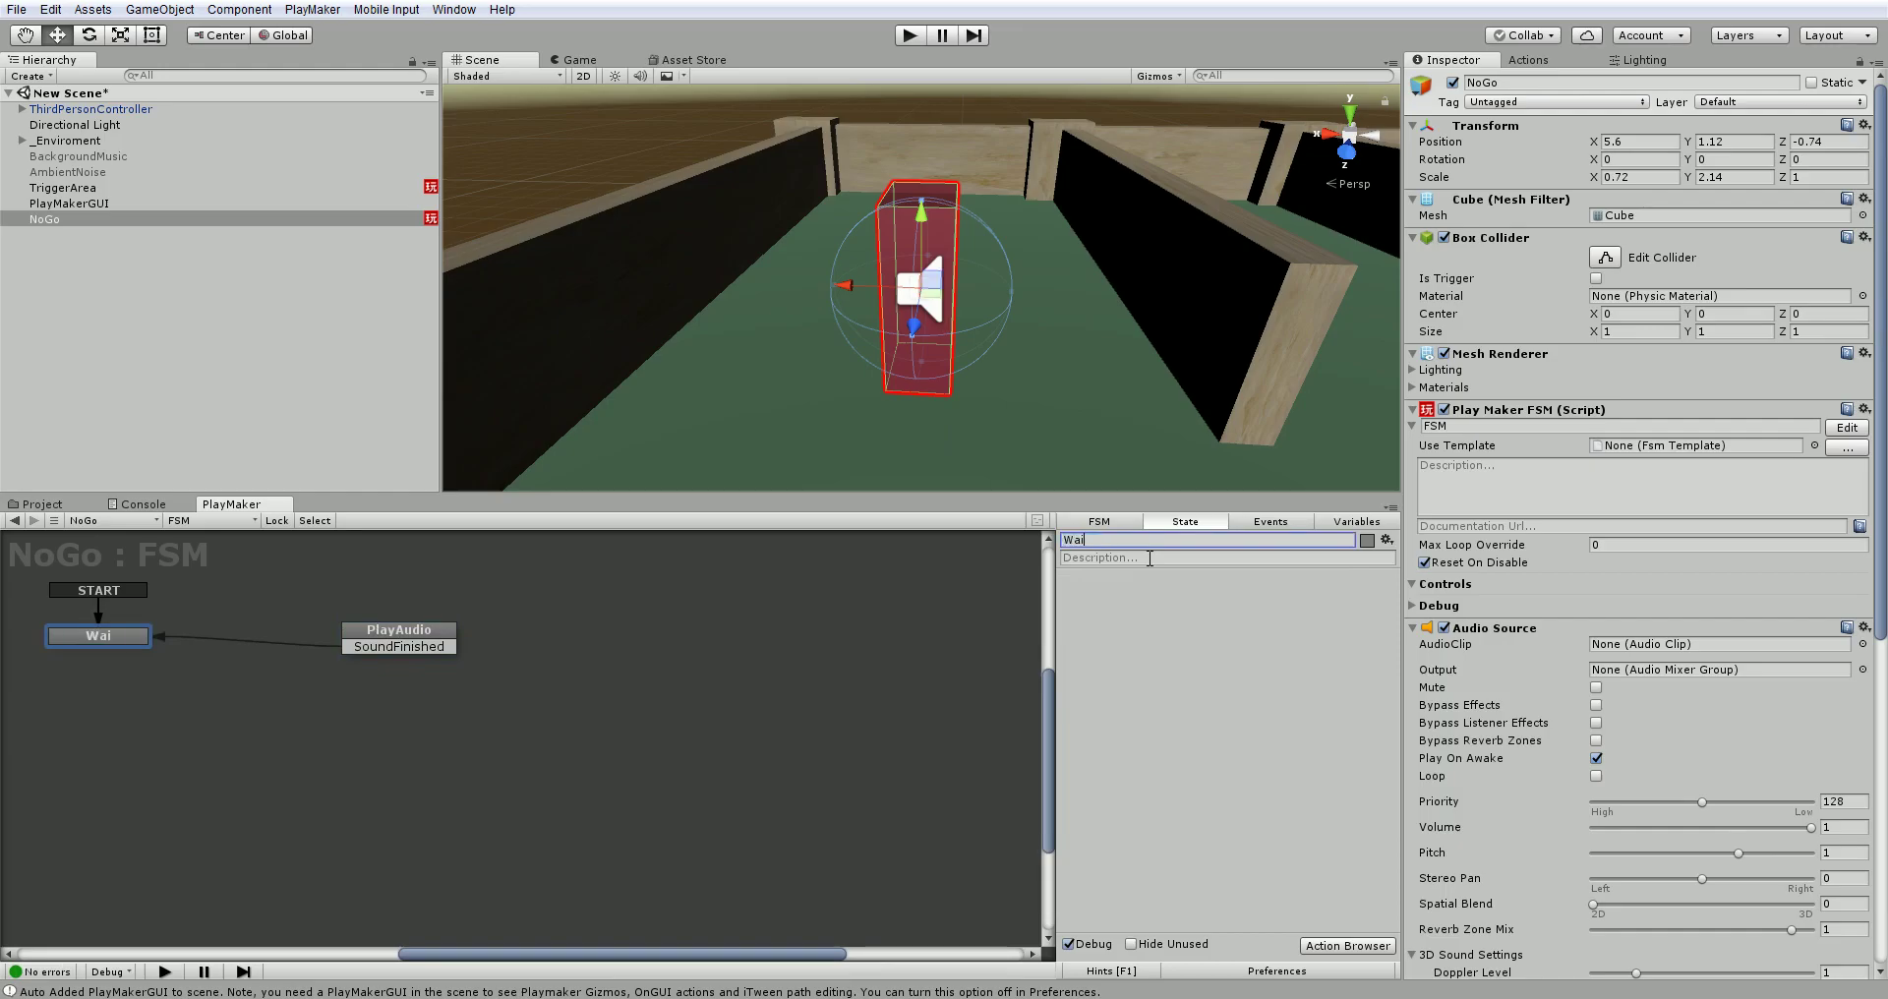
text(t for Collision)
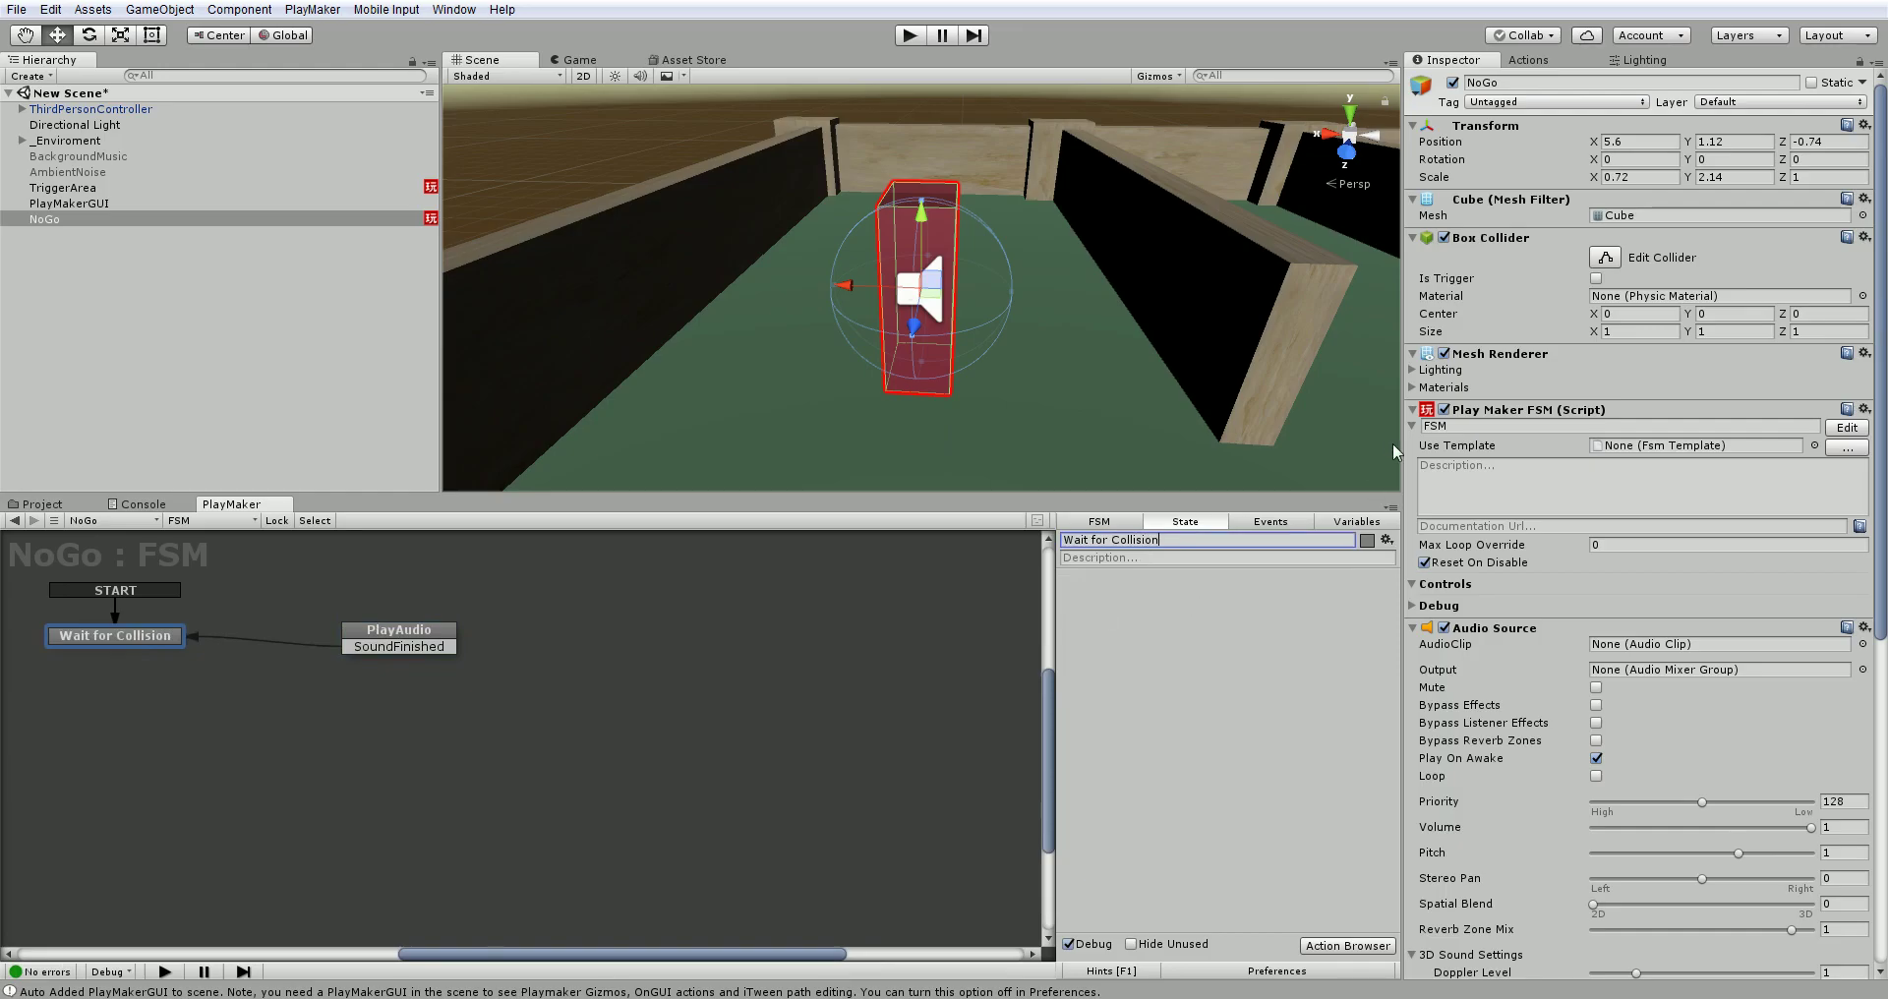
Step: Add the Collision Event action, found by searching 'colli', to Wait for Collision
click(1524, 65)
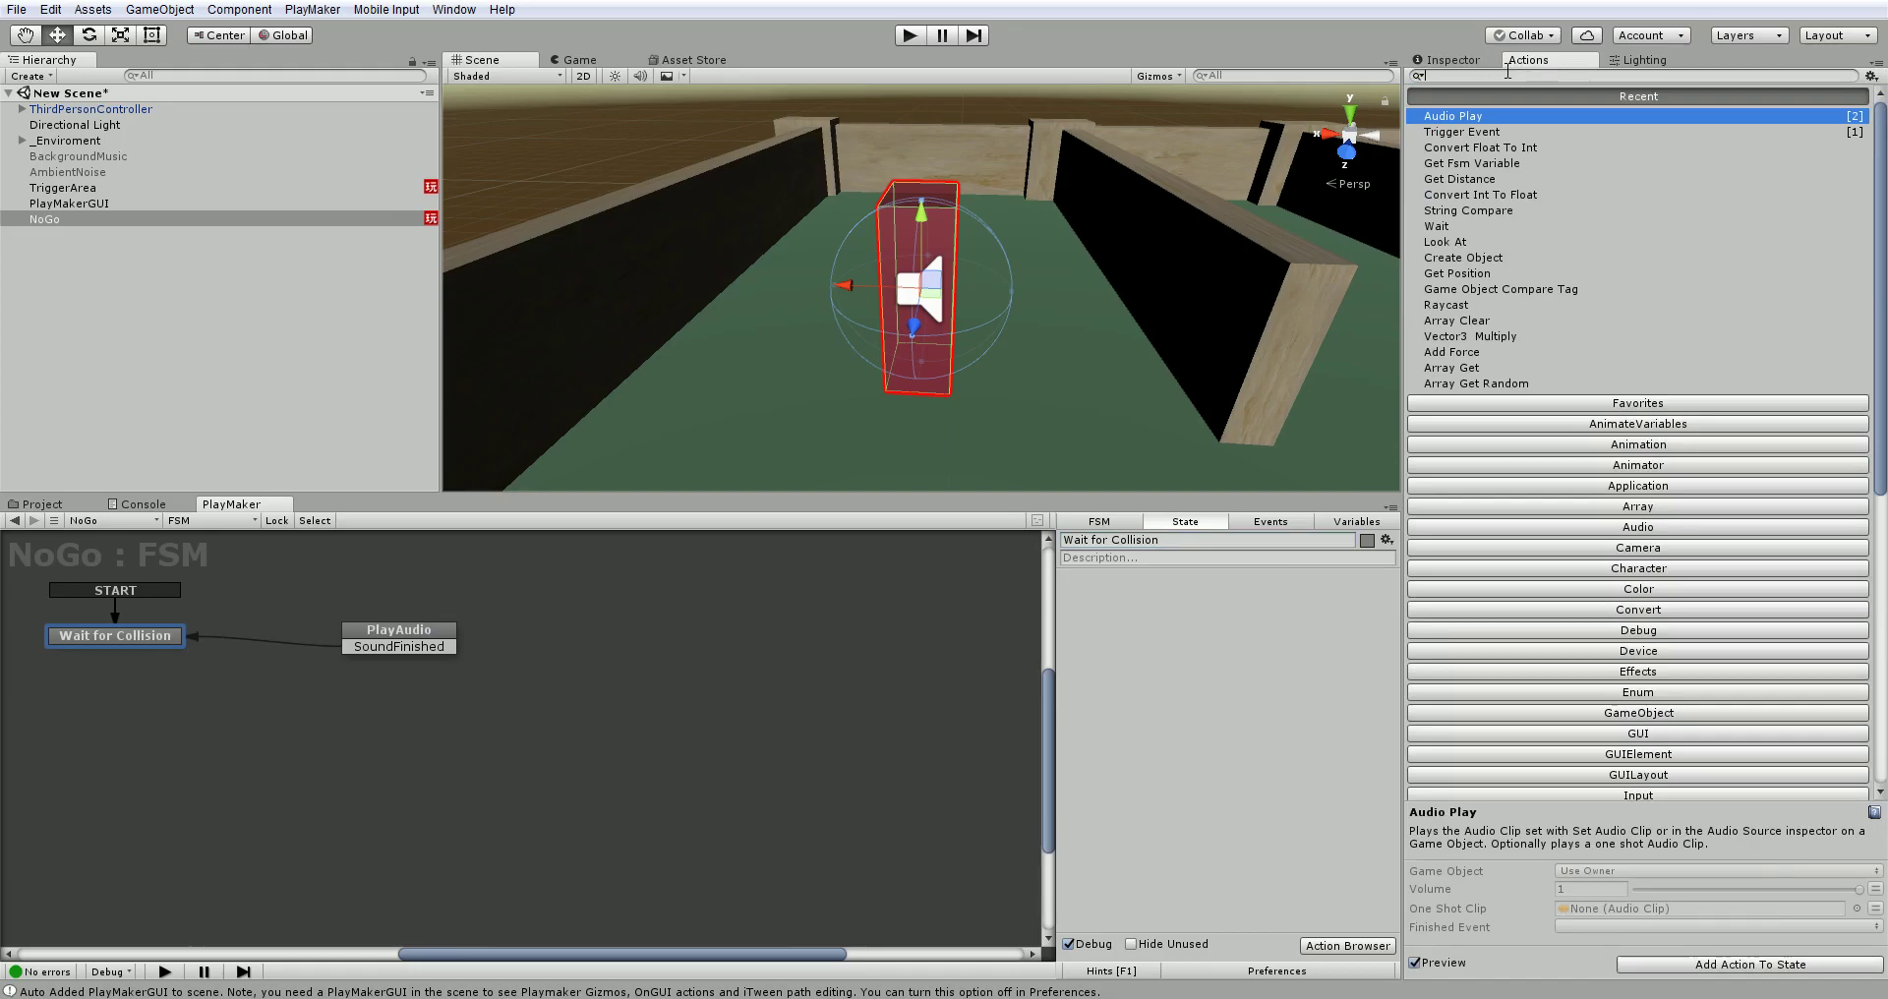
text(colli)
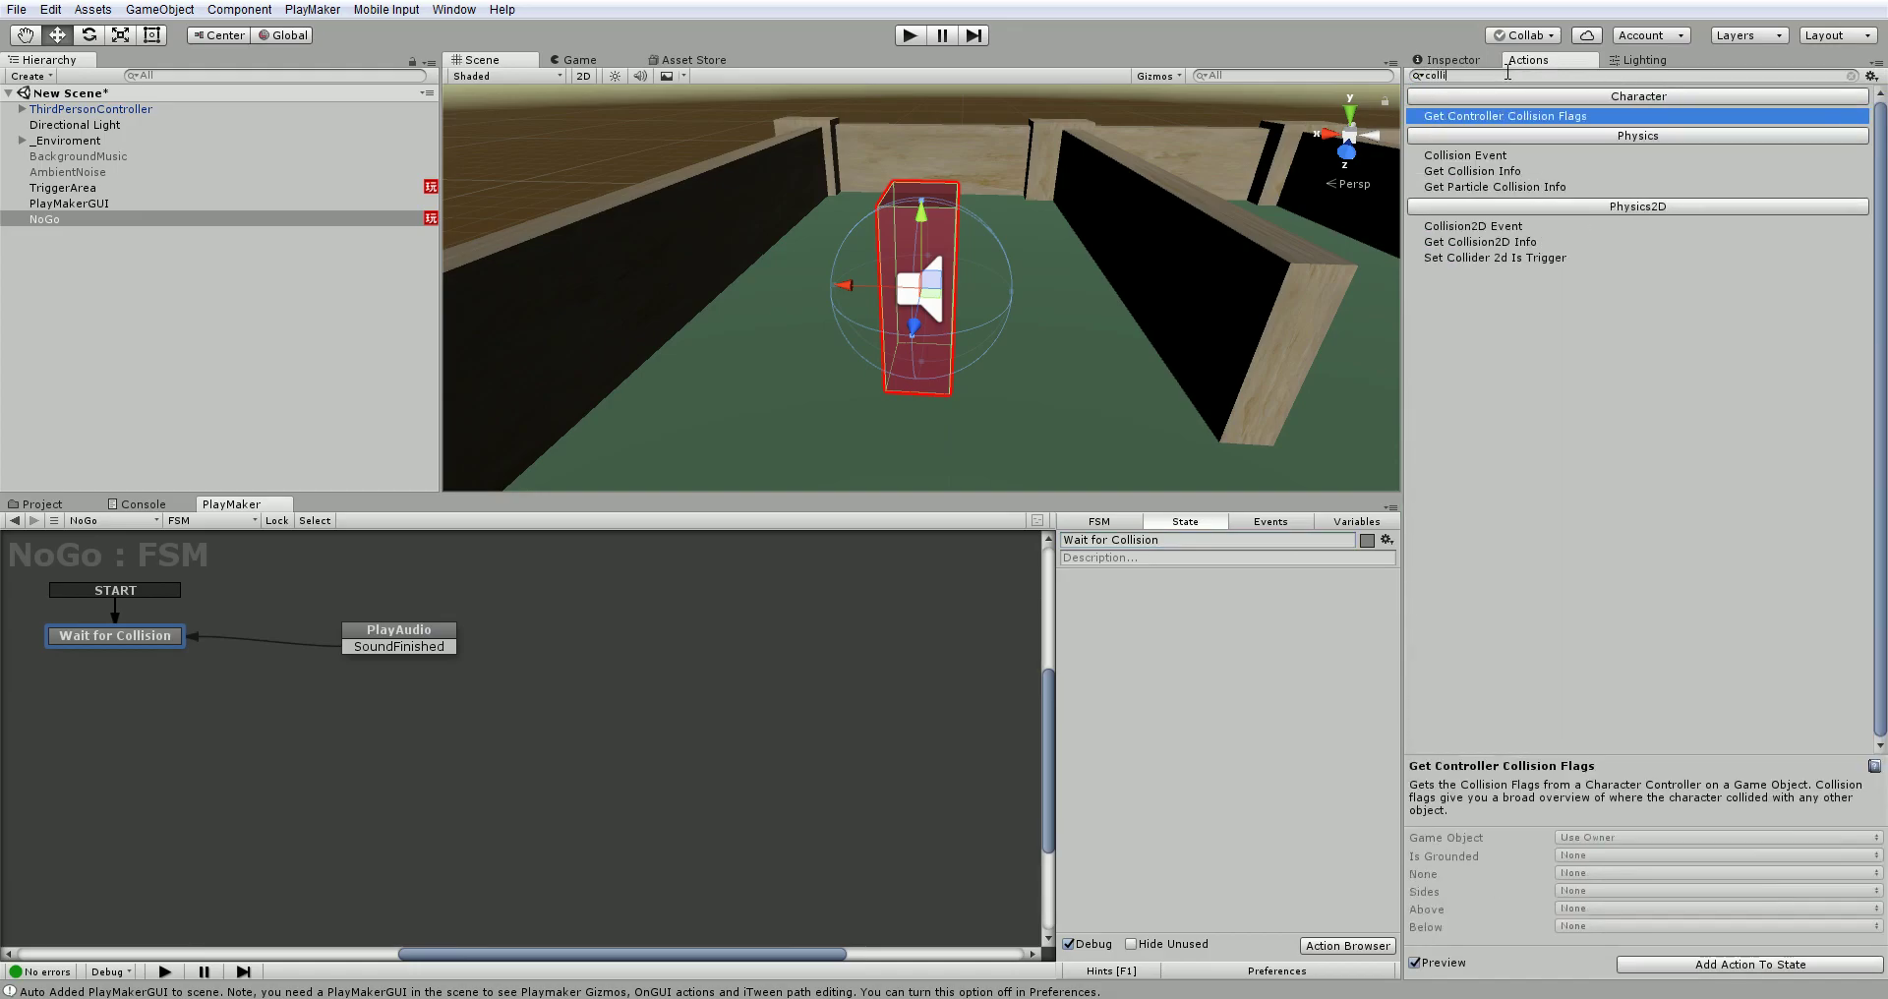
click(1487, 160)
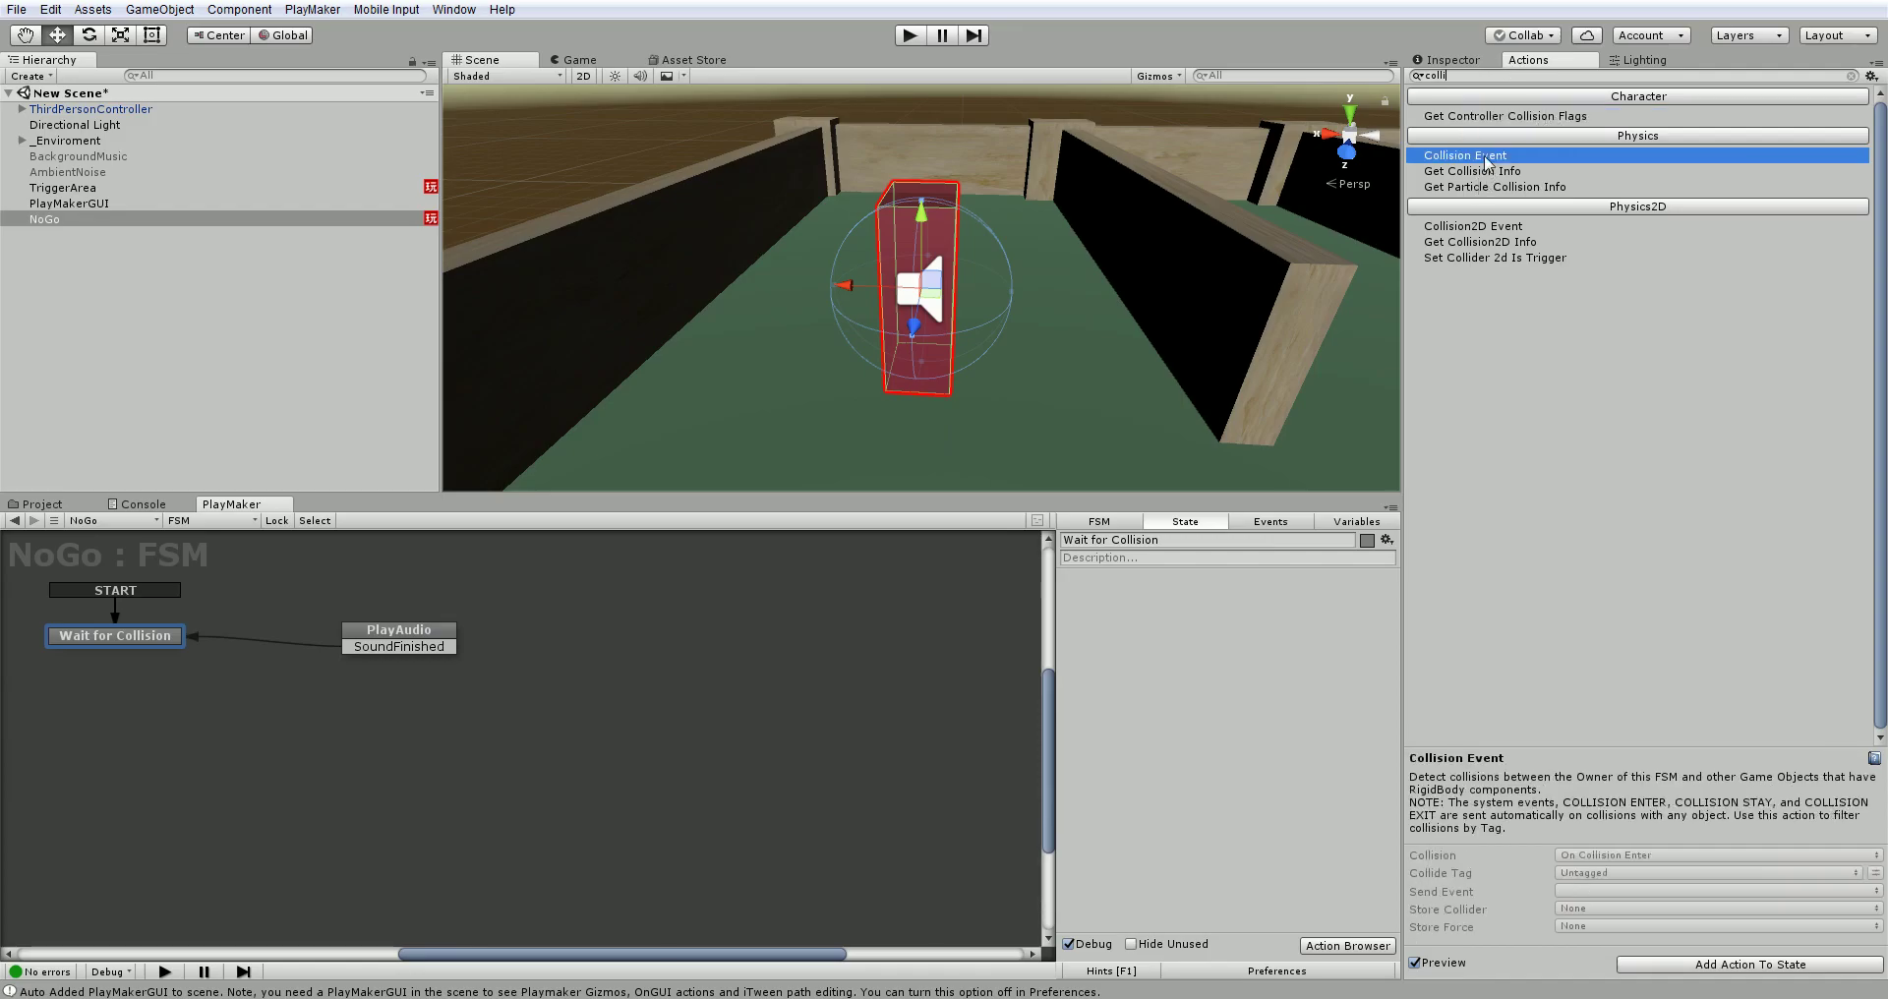
double_click(1487, 160)
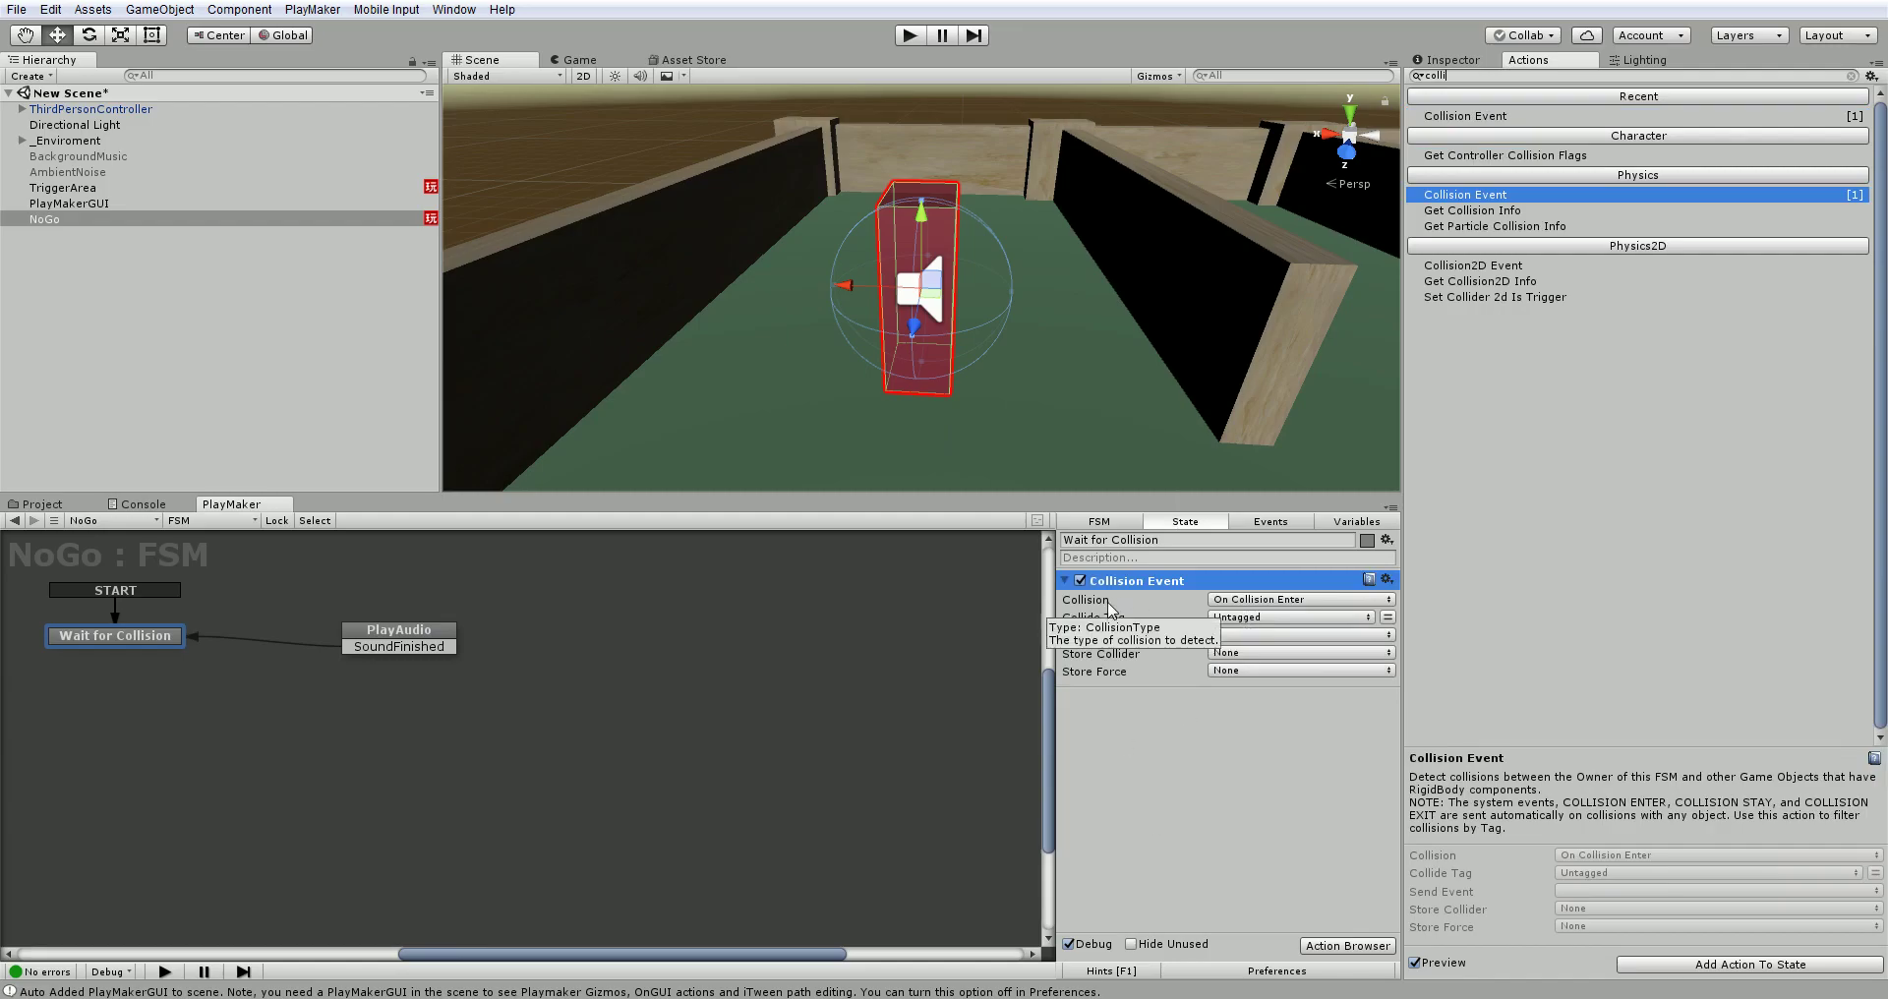
Step: Make the On Collision Enter event send a new 'Hit' event, connected to PlayAudio
click(173, 635)
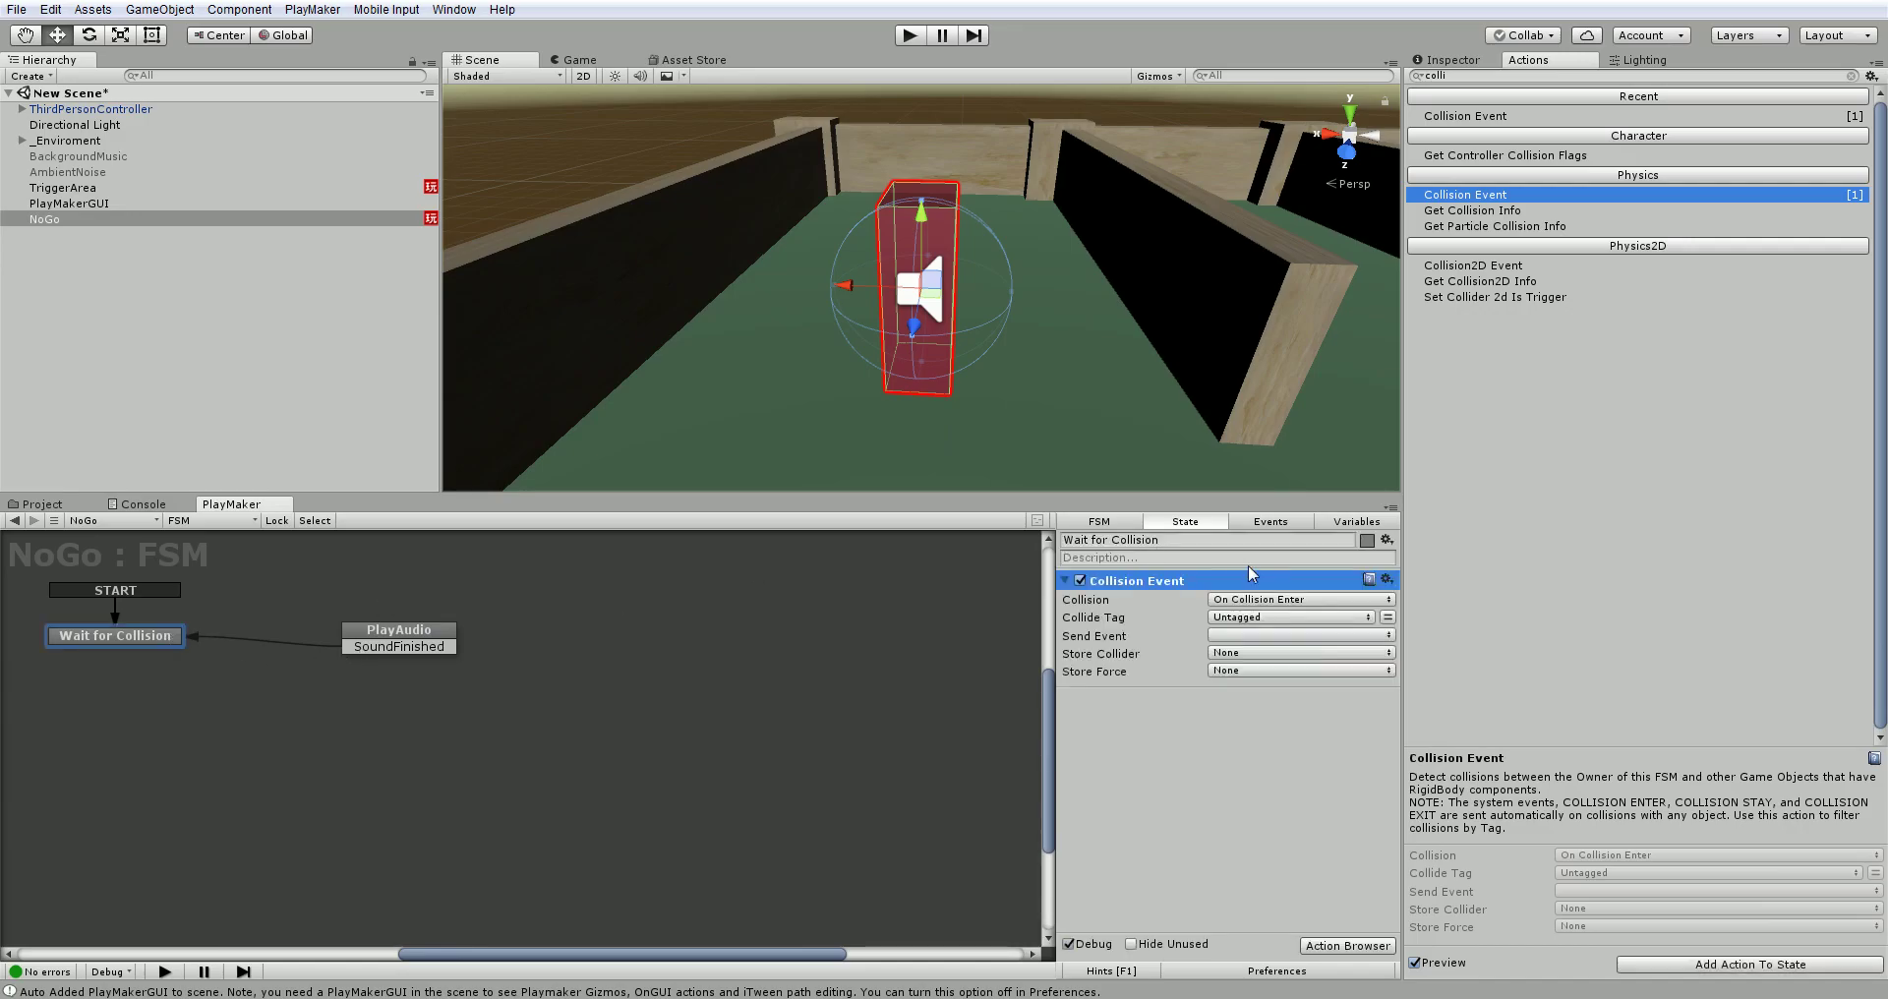
click(1265, 598)
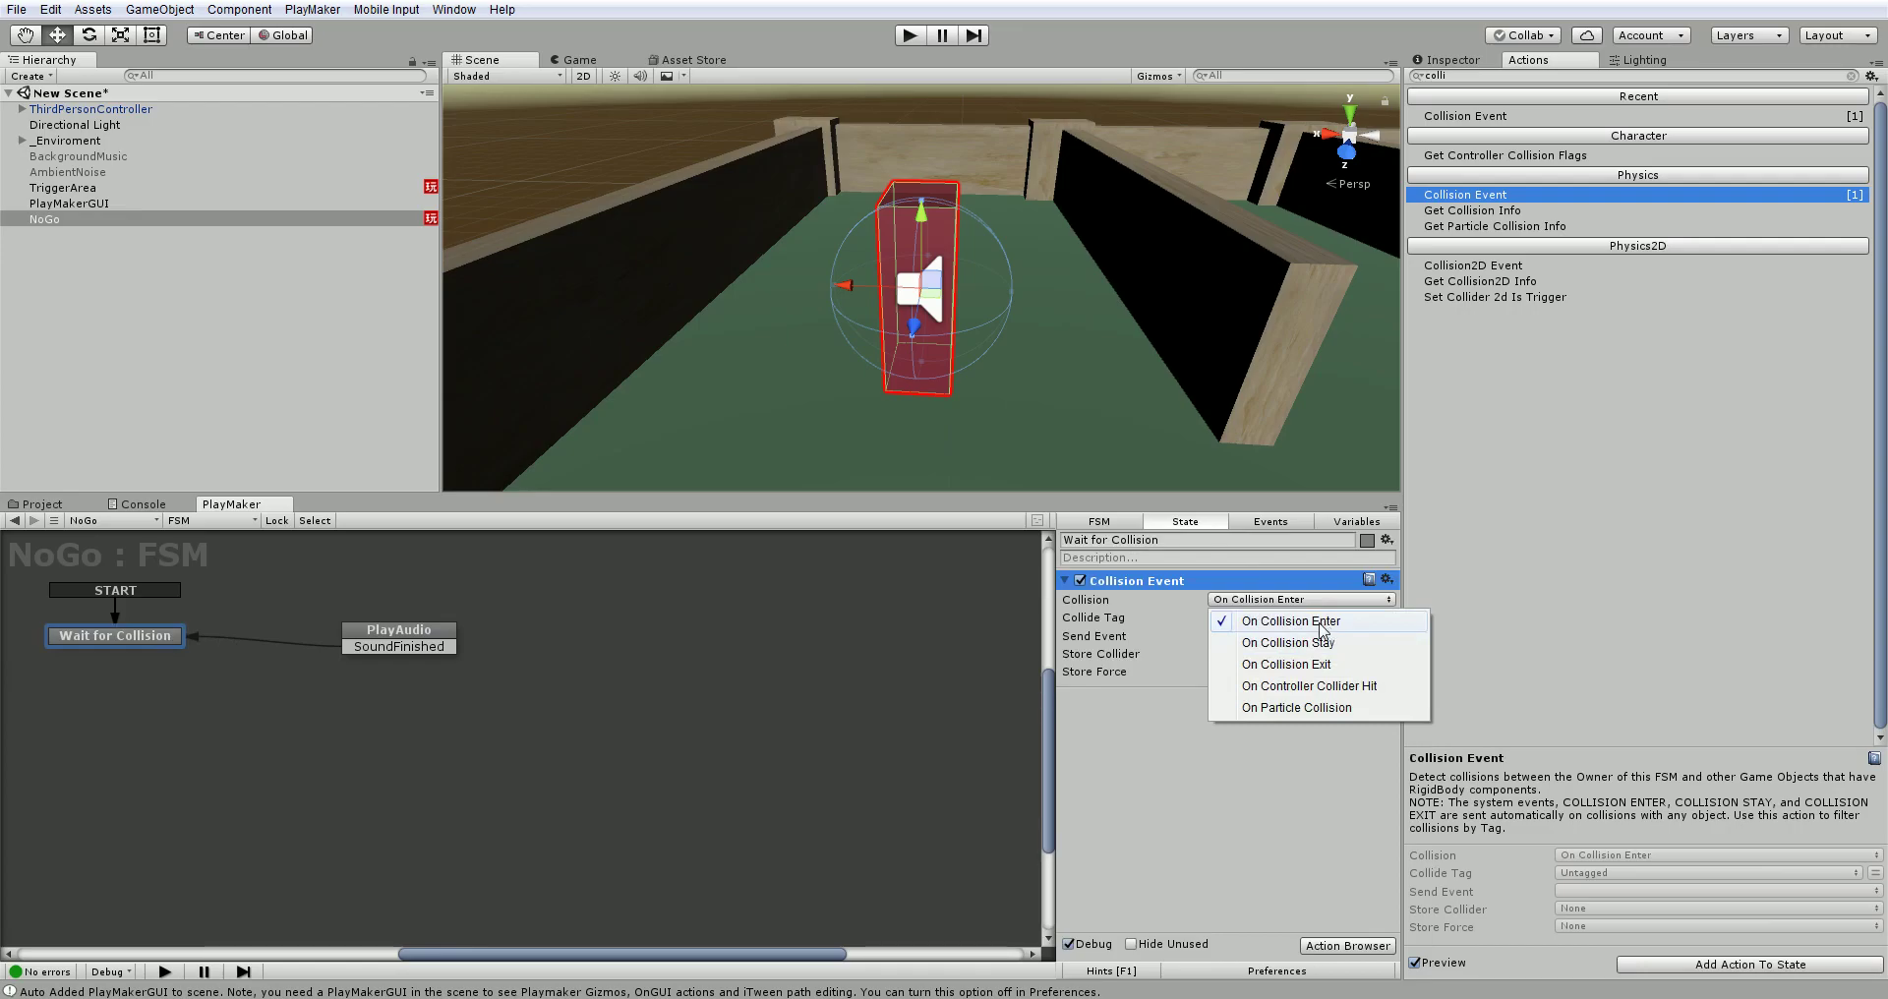
click(1321, 621)
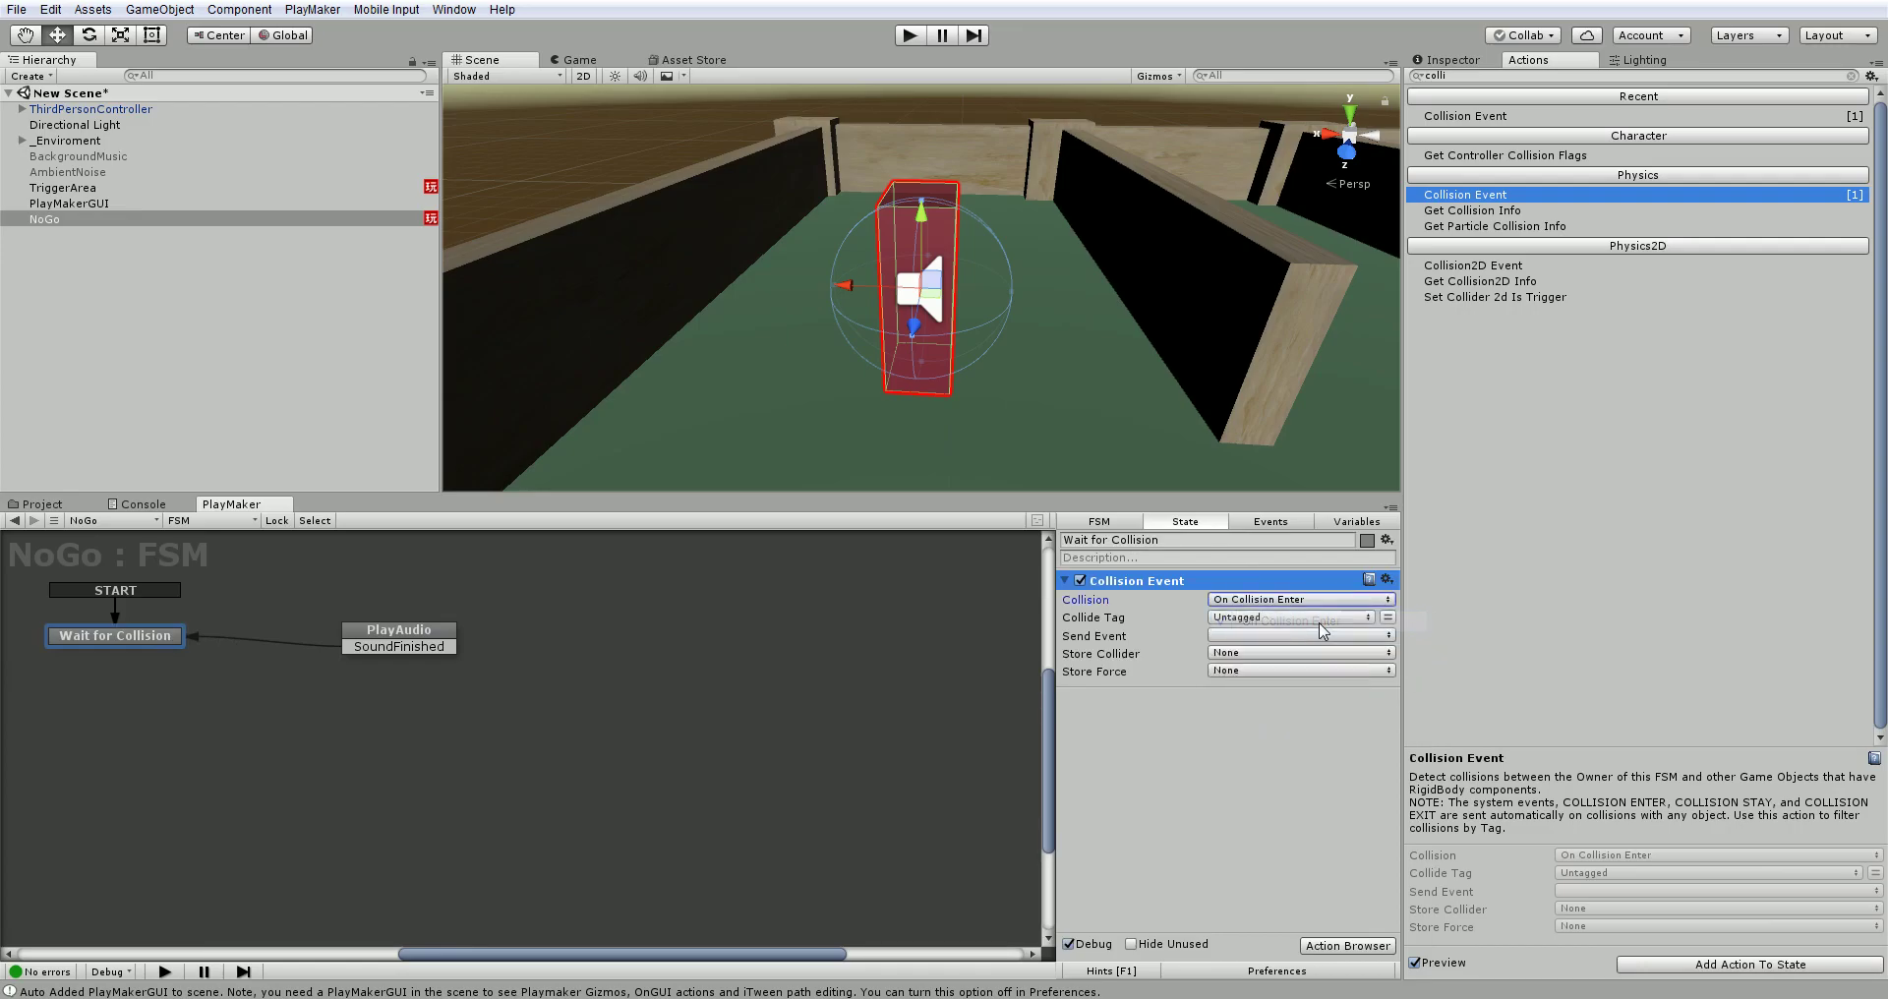
click(1268, 637)
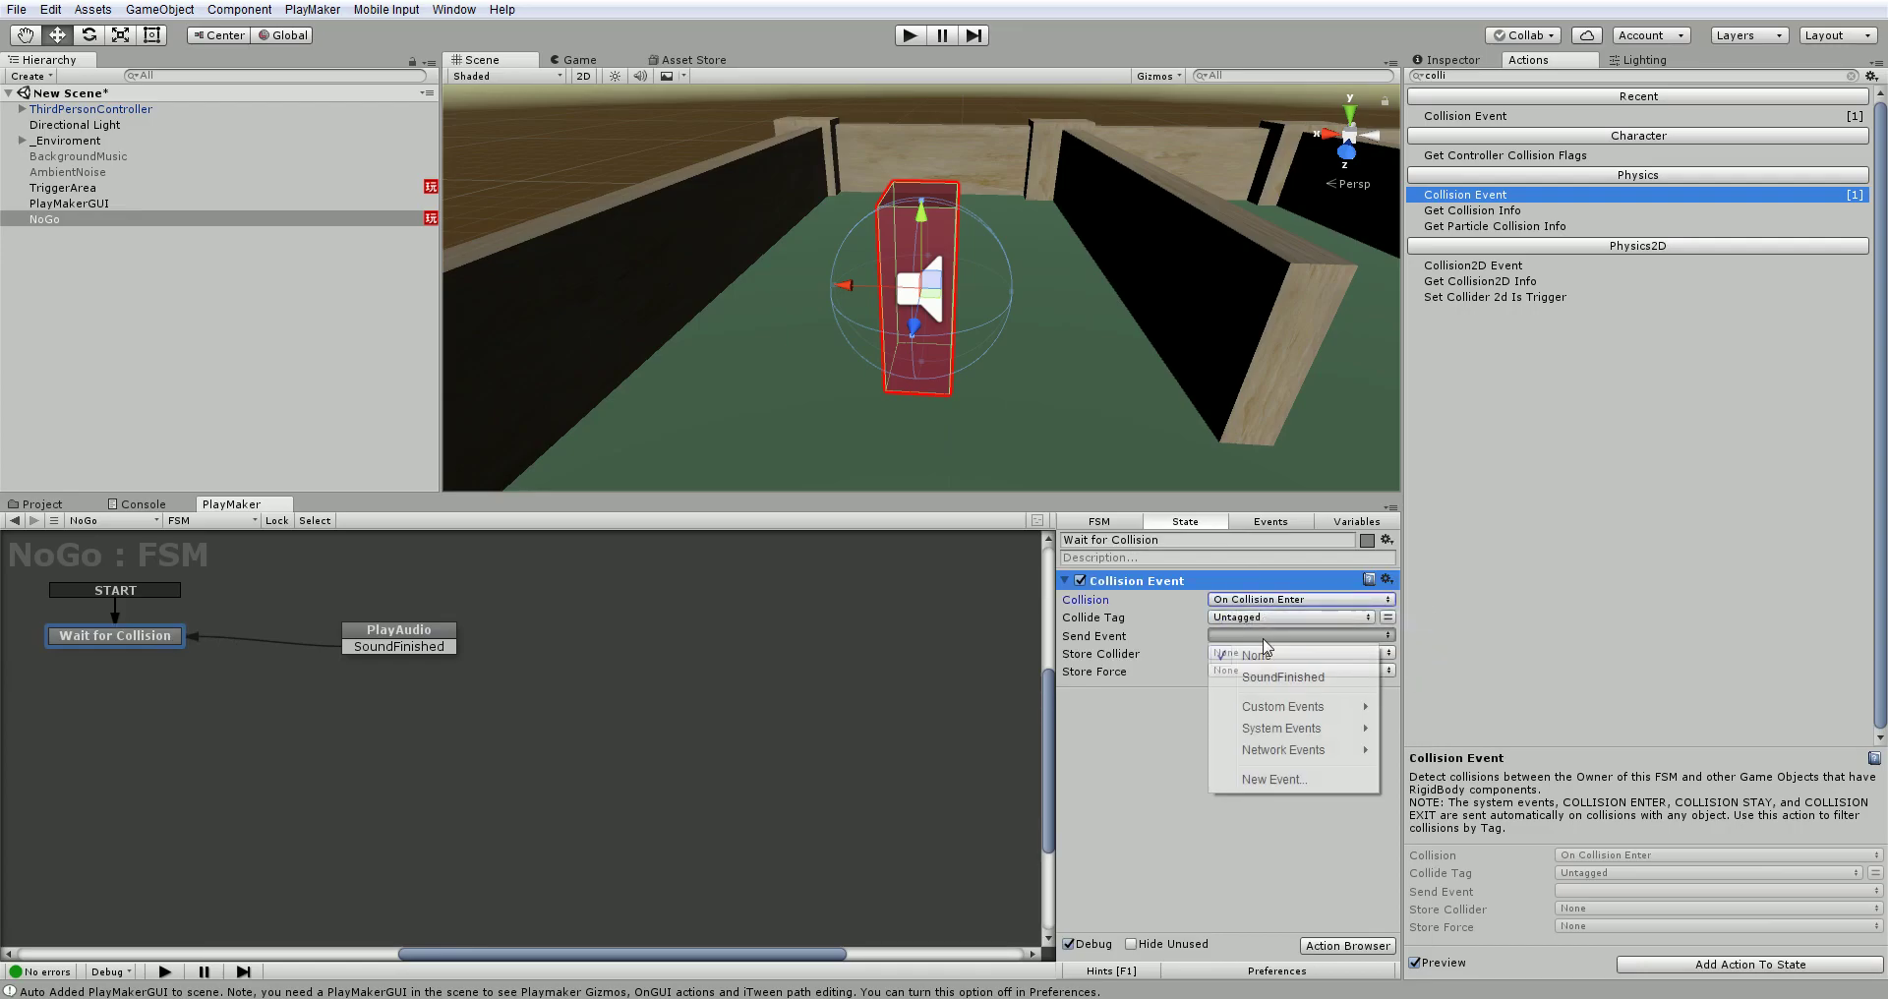
click(1296, 773)
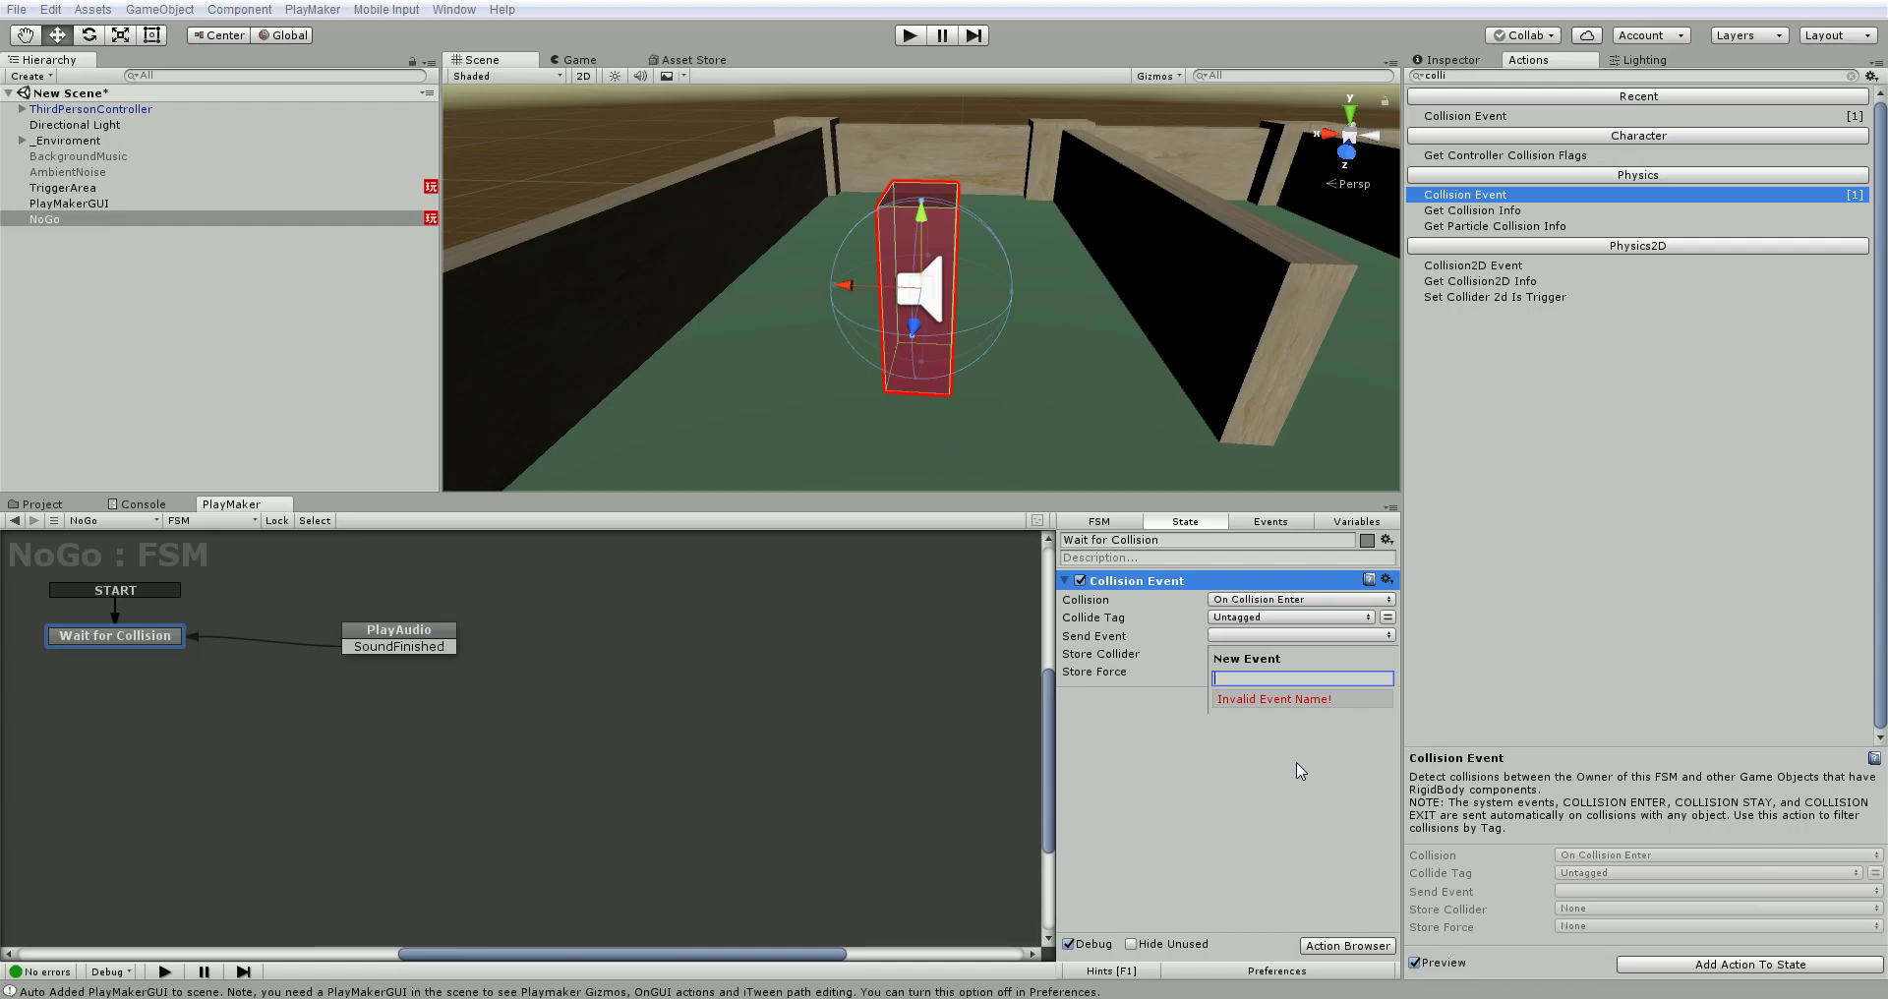
text(Hit)
key(Return)
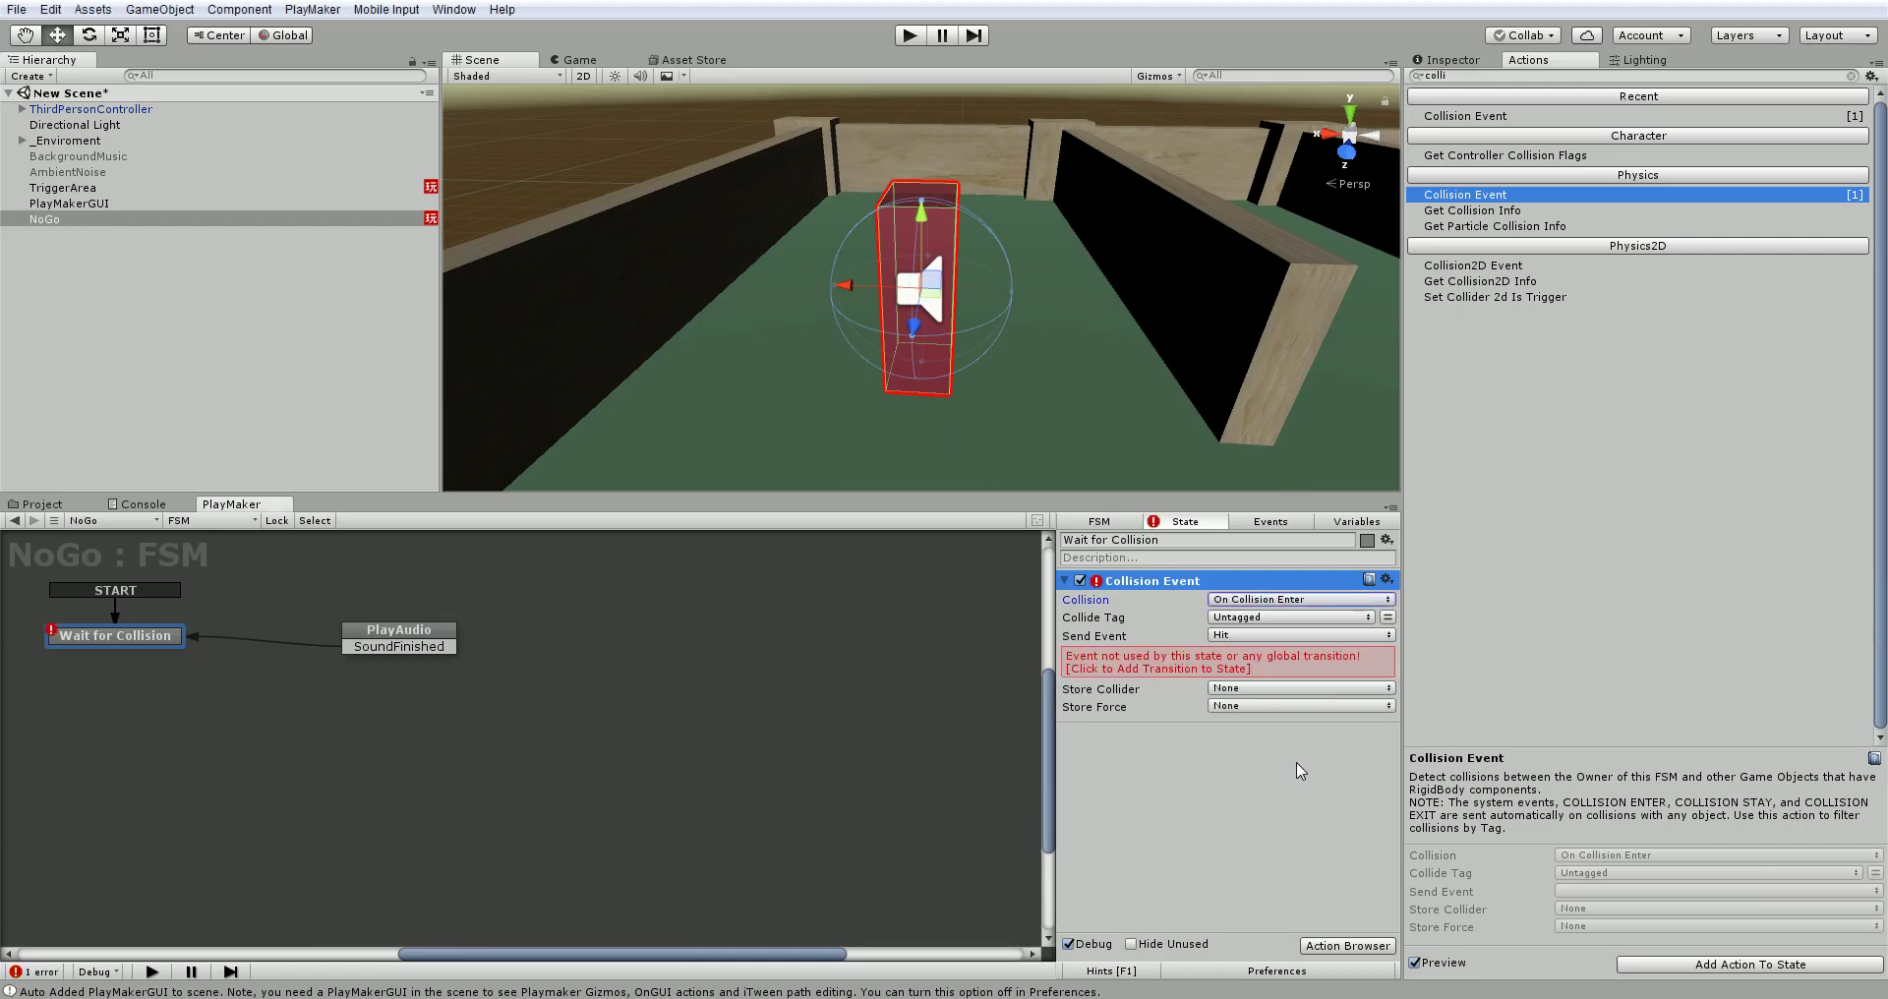
click(1255, 669)
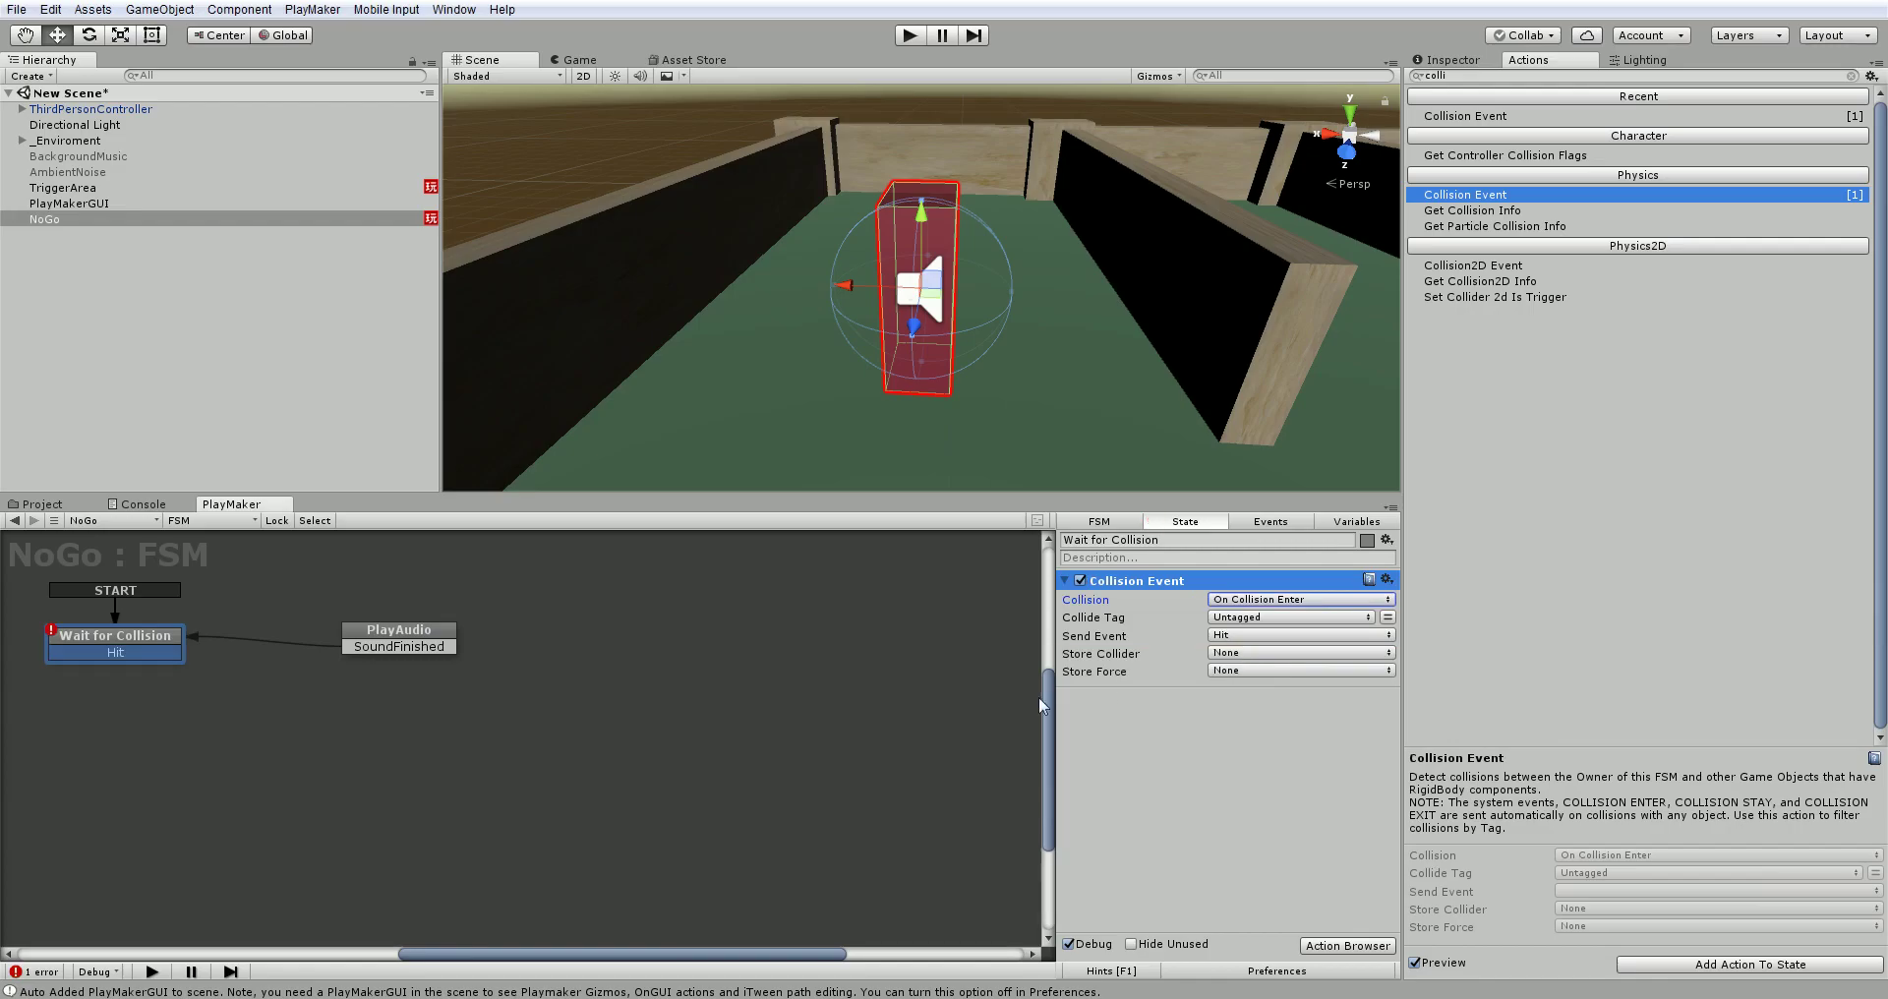
drag(180, 653, 387, 631)
Step: Nudge PlayAudio into place, save the scene, and start play mode
click(172, 644)
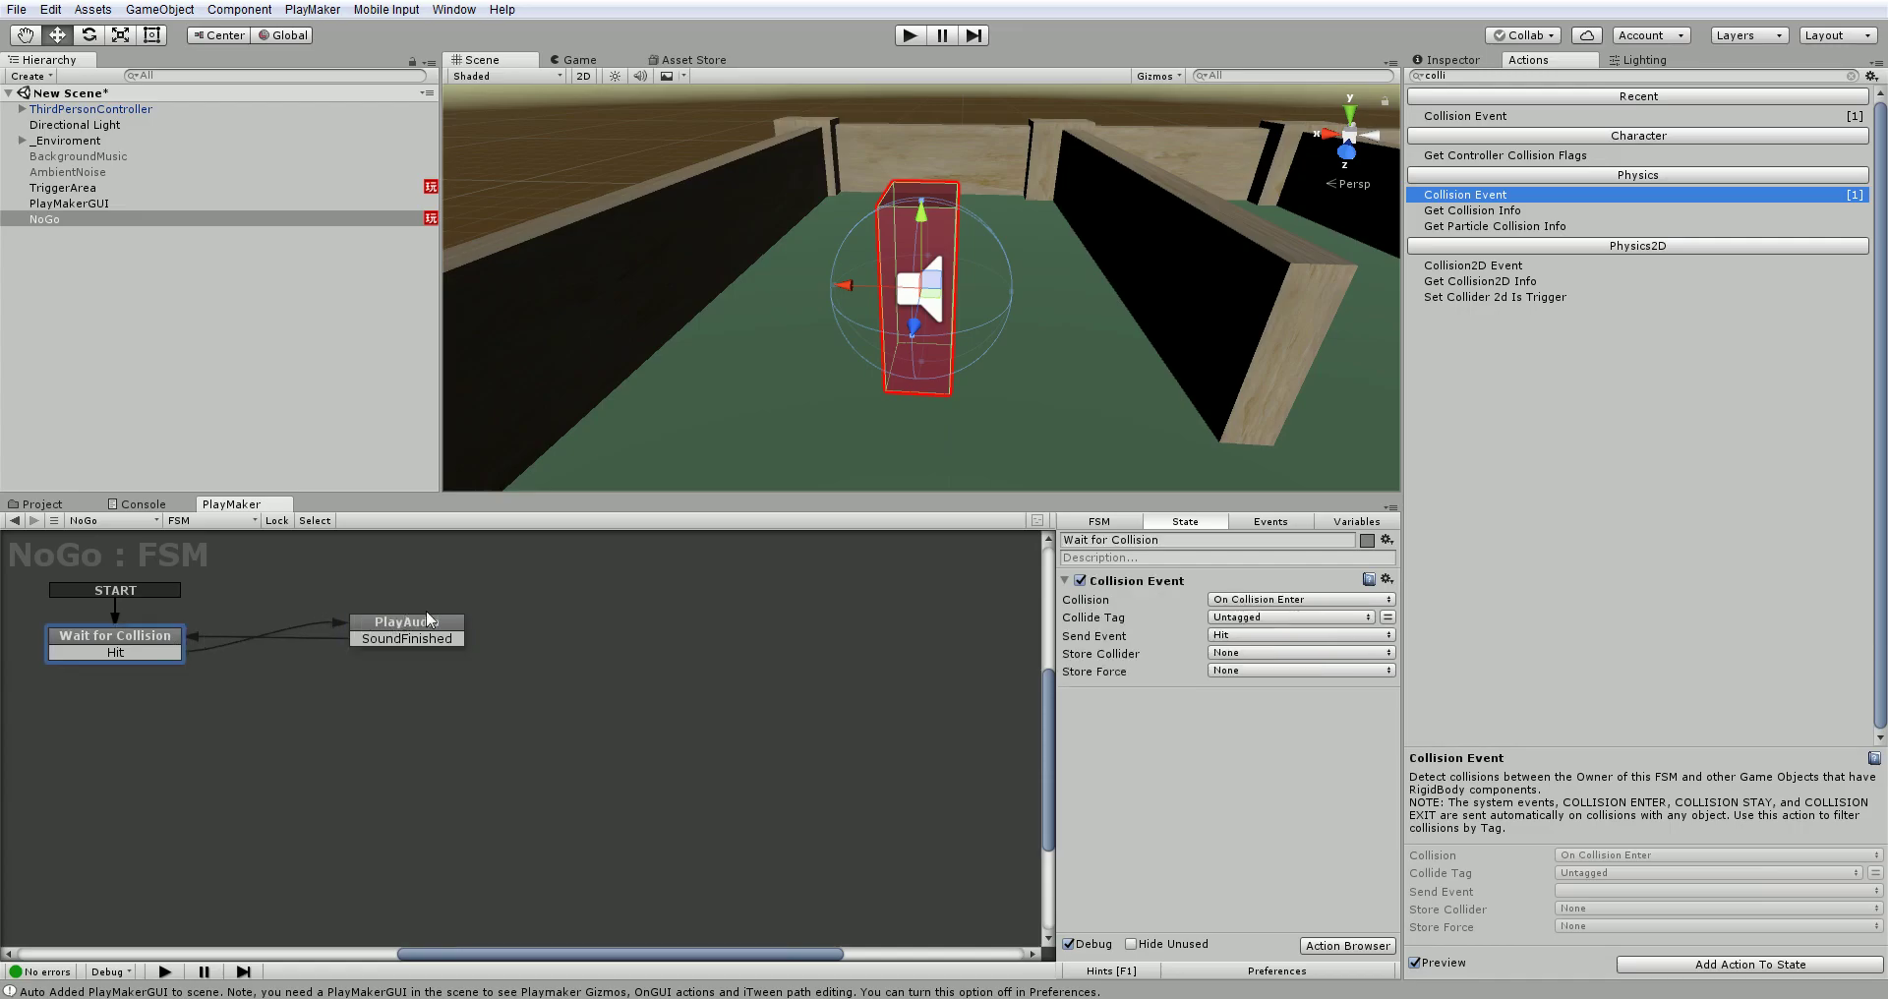
drag(428, 626, 422, 632)
click(16, 10)
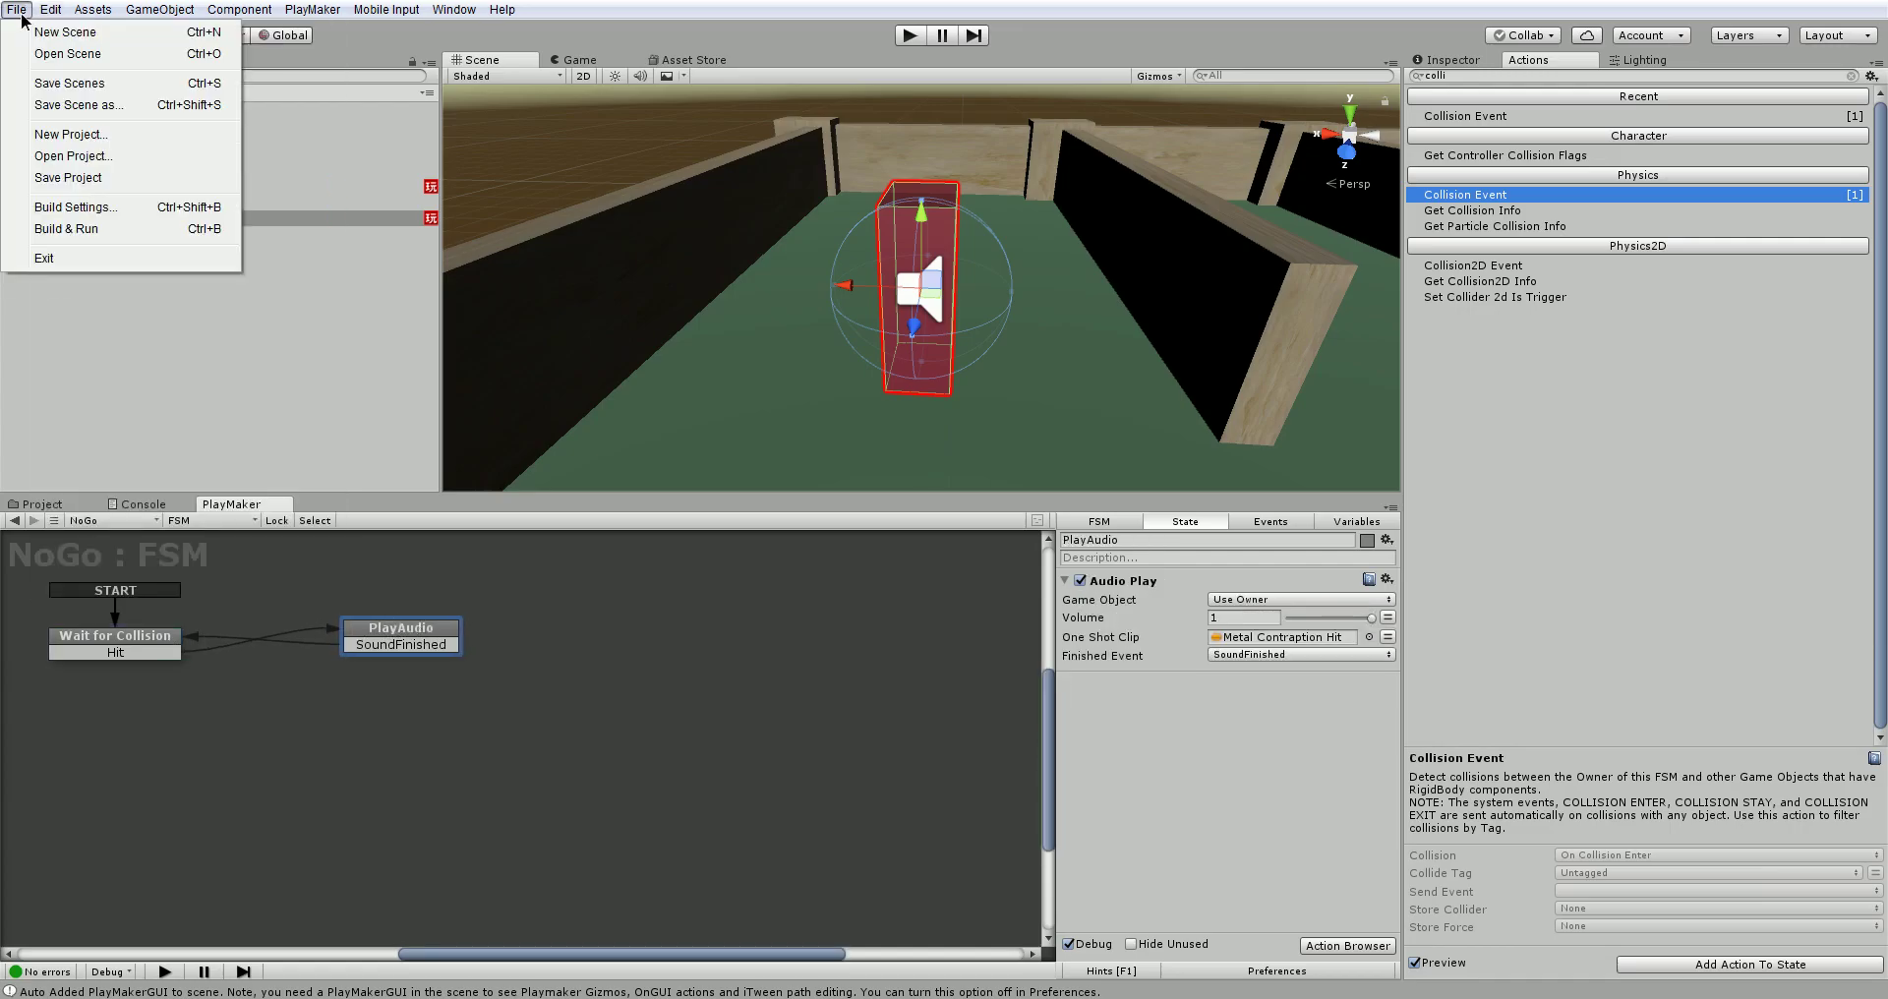
click(59, 82)
click(912, 36)
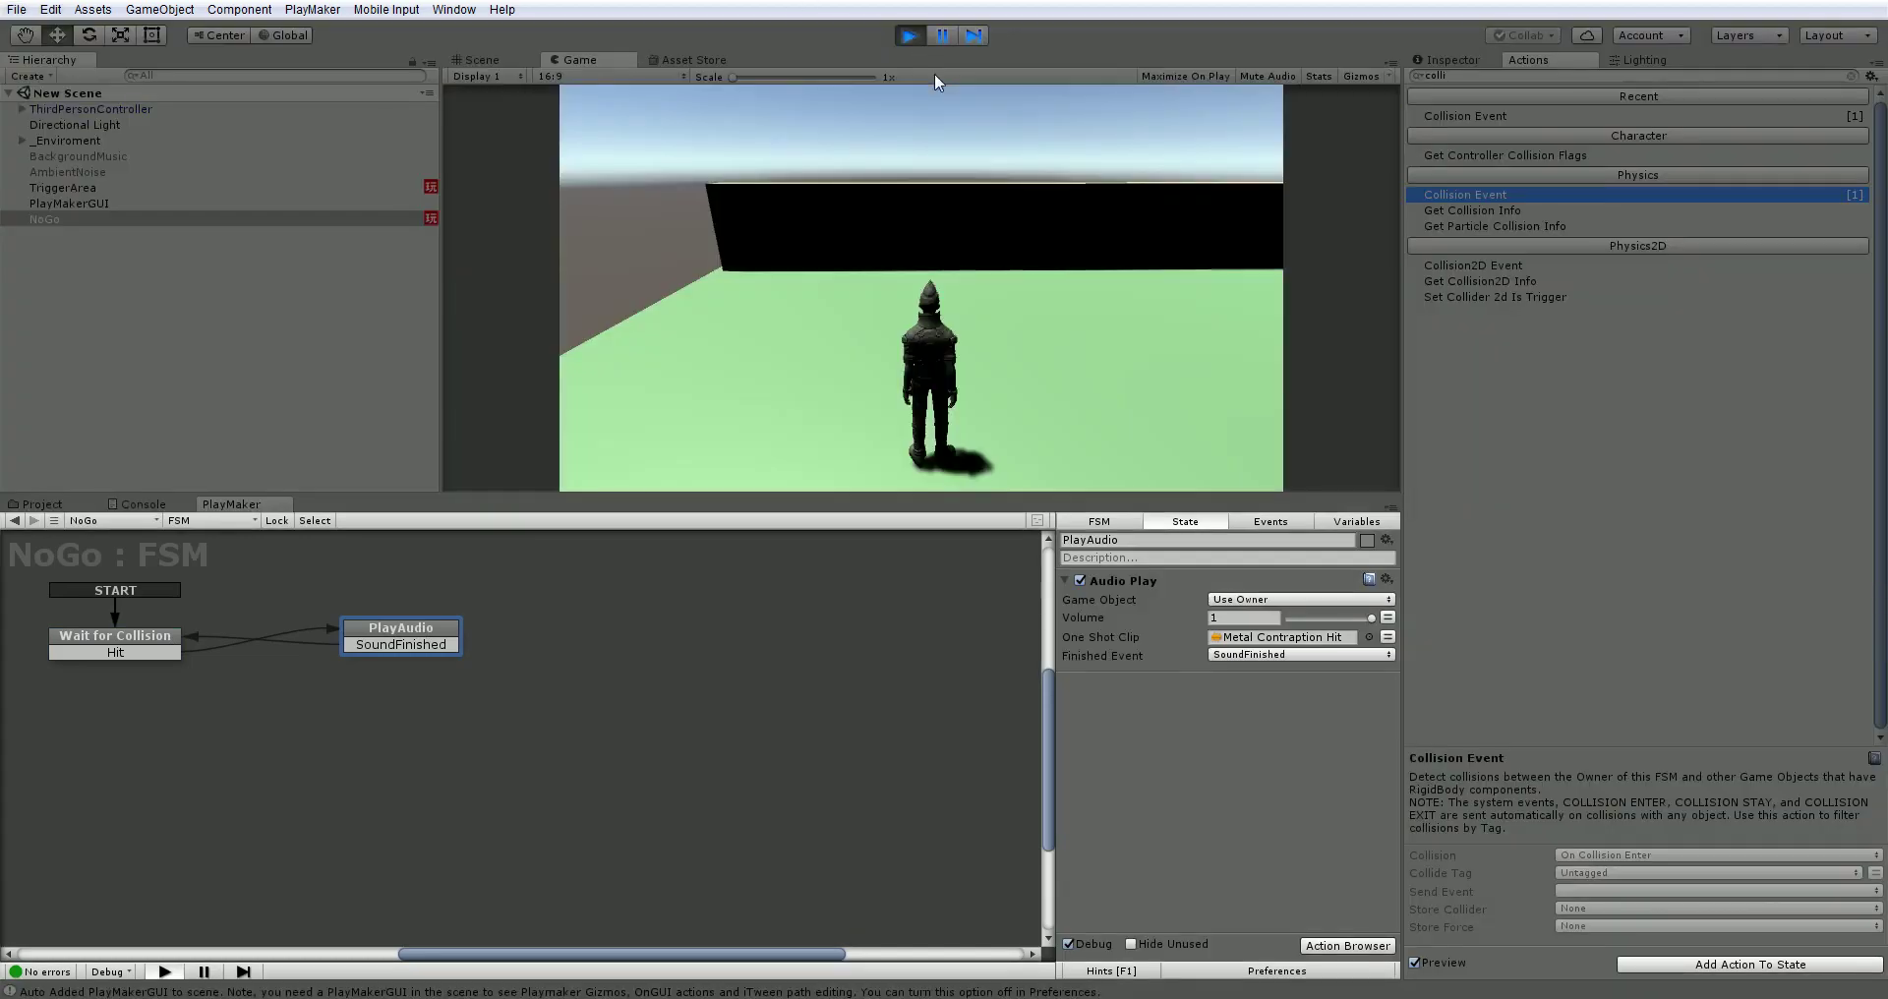
Step: Steer the character with W/A/S/D into the red NoGo column, triggering PlayAudio
key(w)
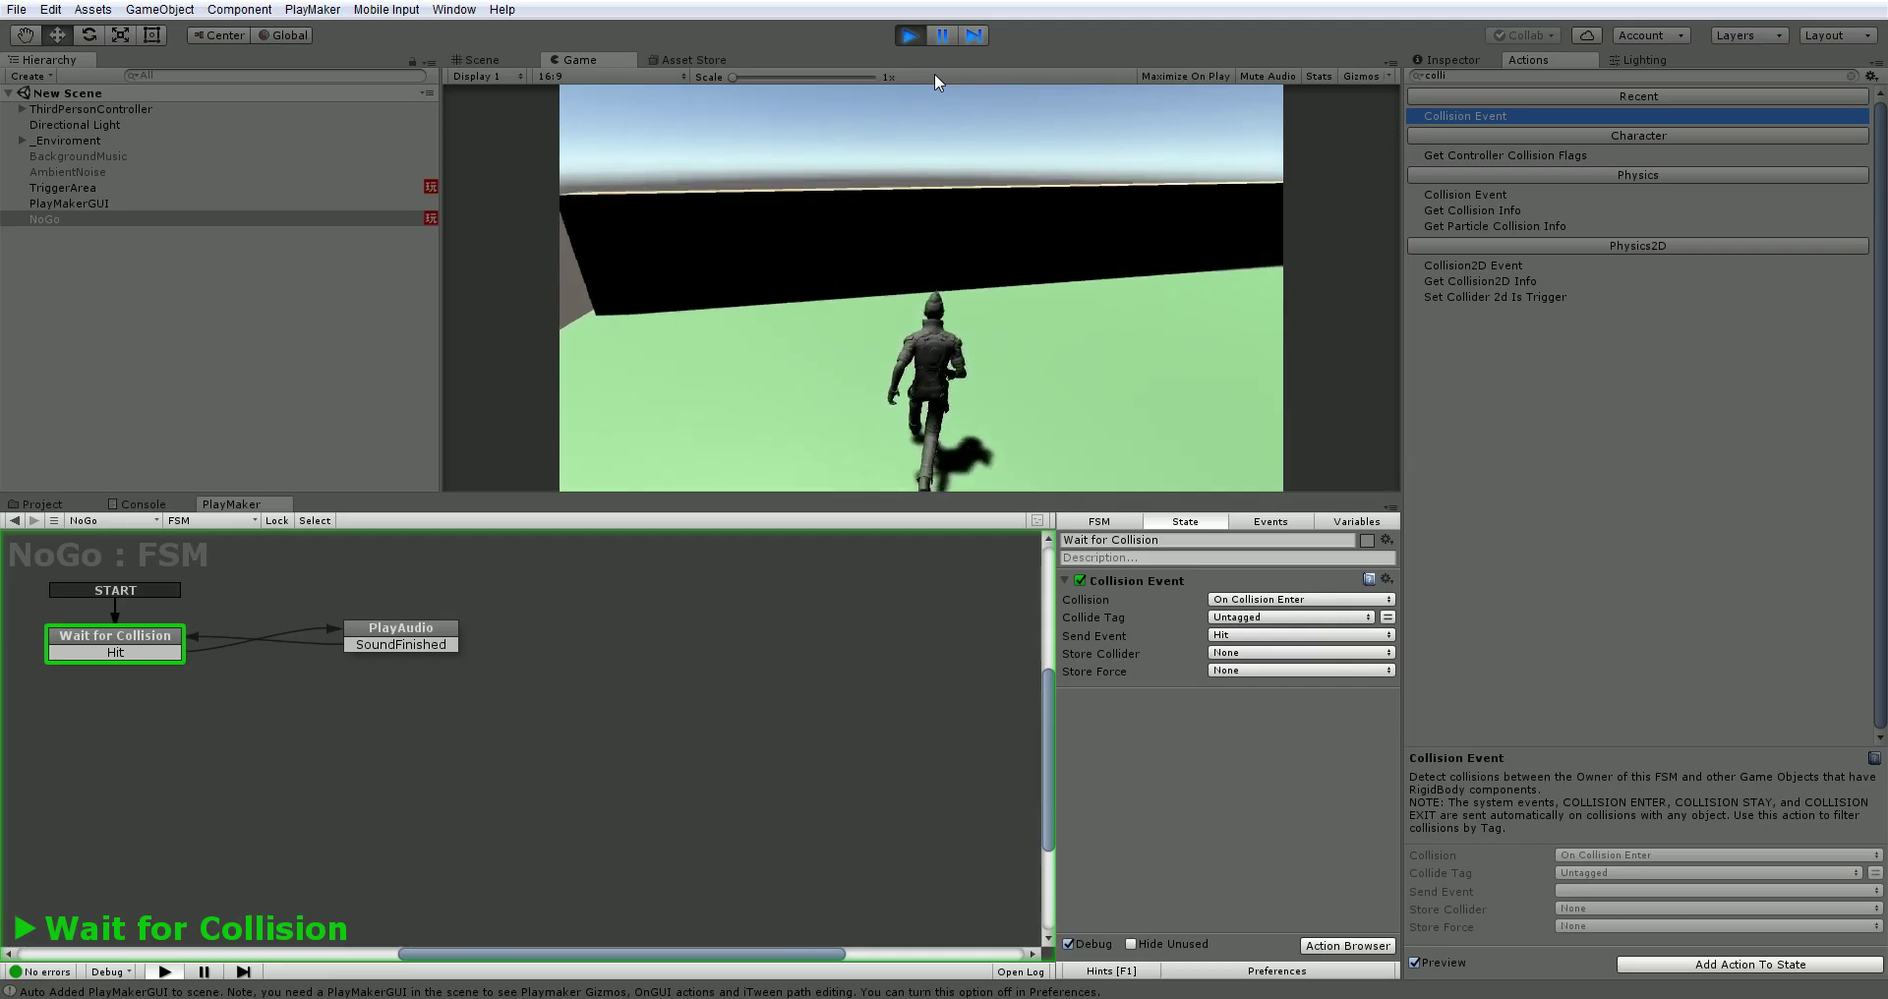
key(d)
key(a)
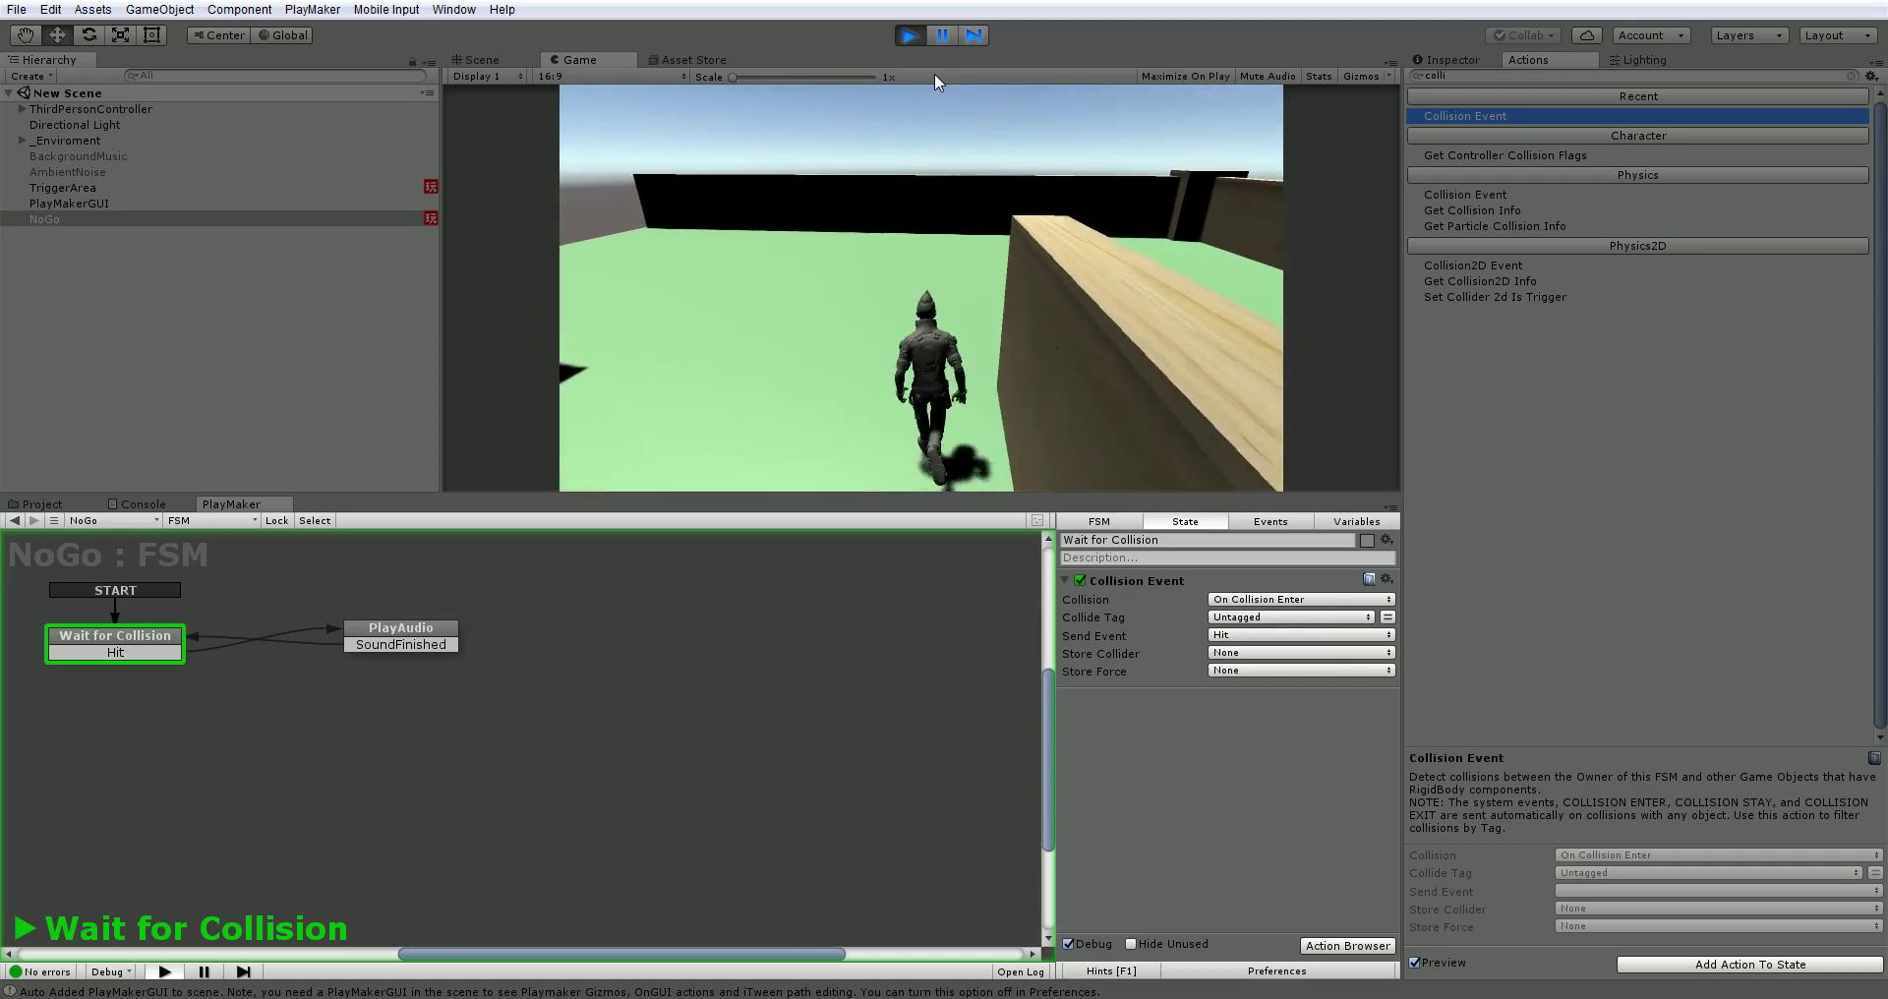
key(d)
key(w)
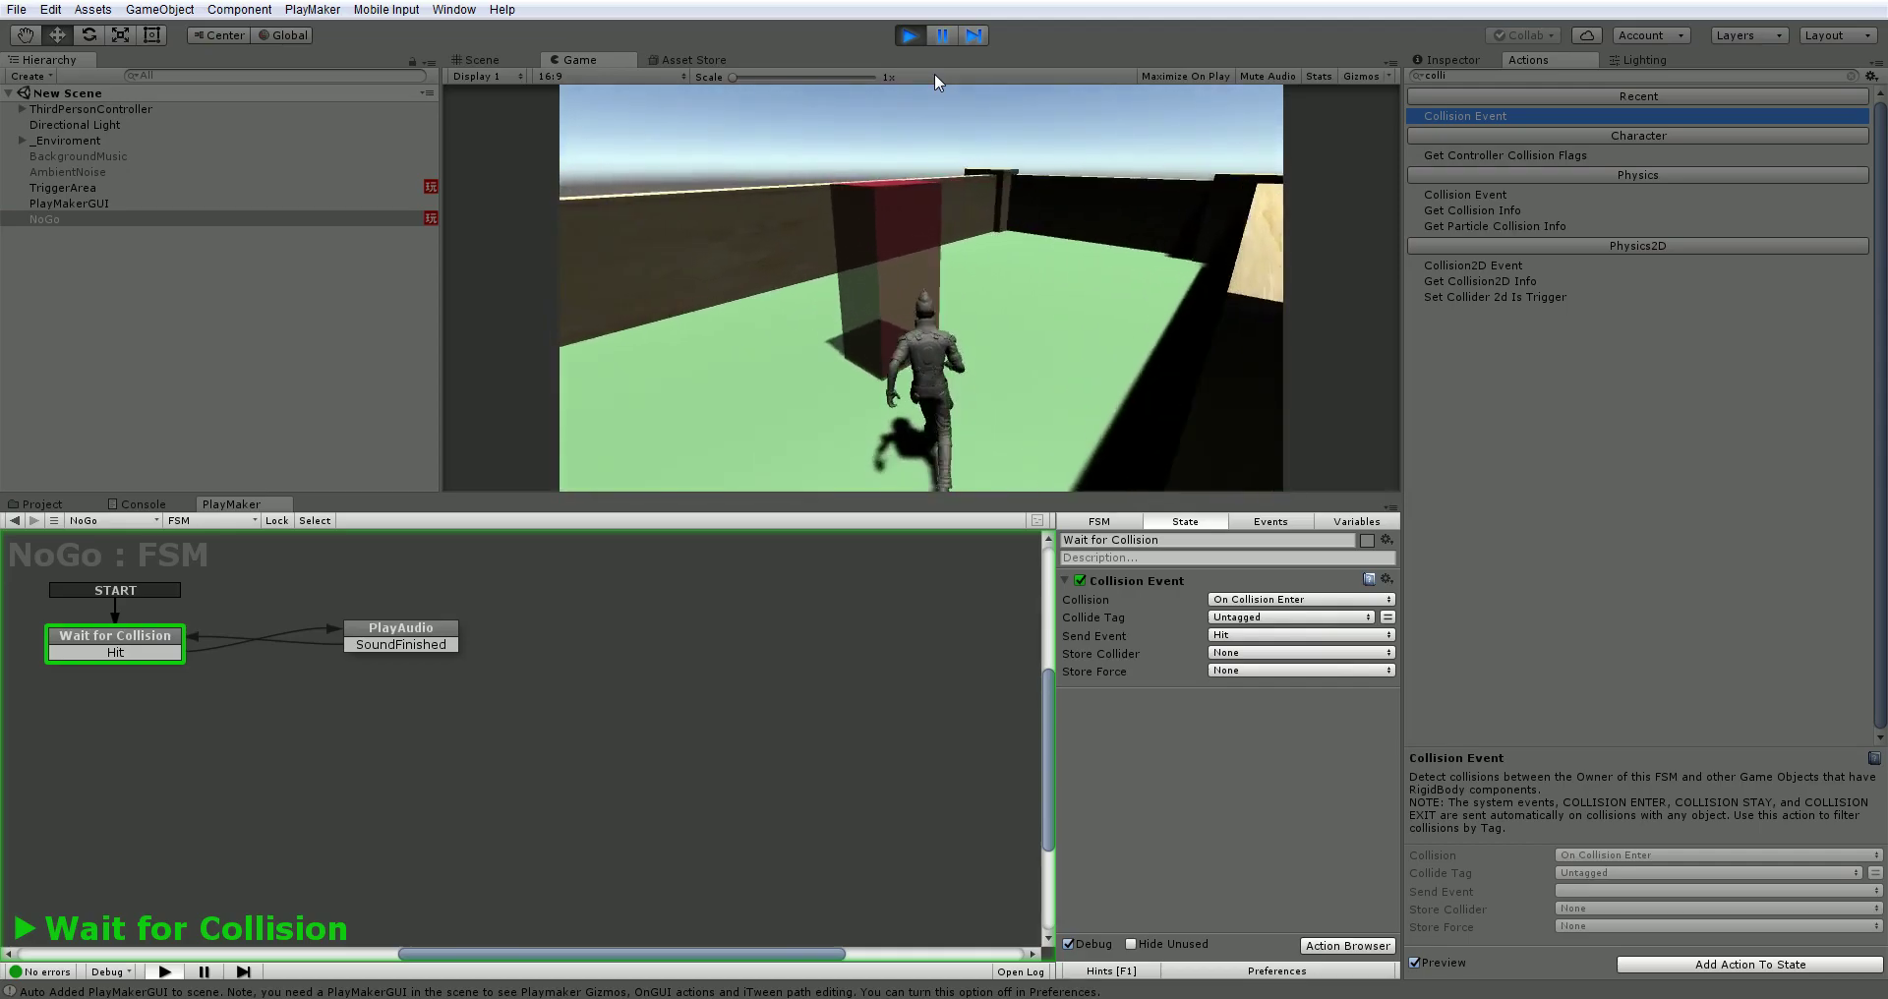
key(s)
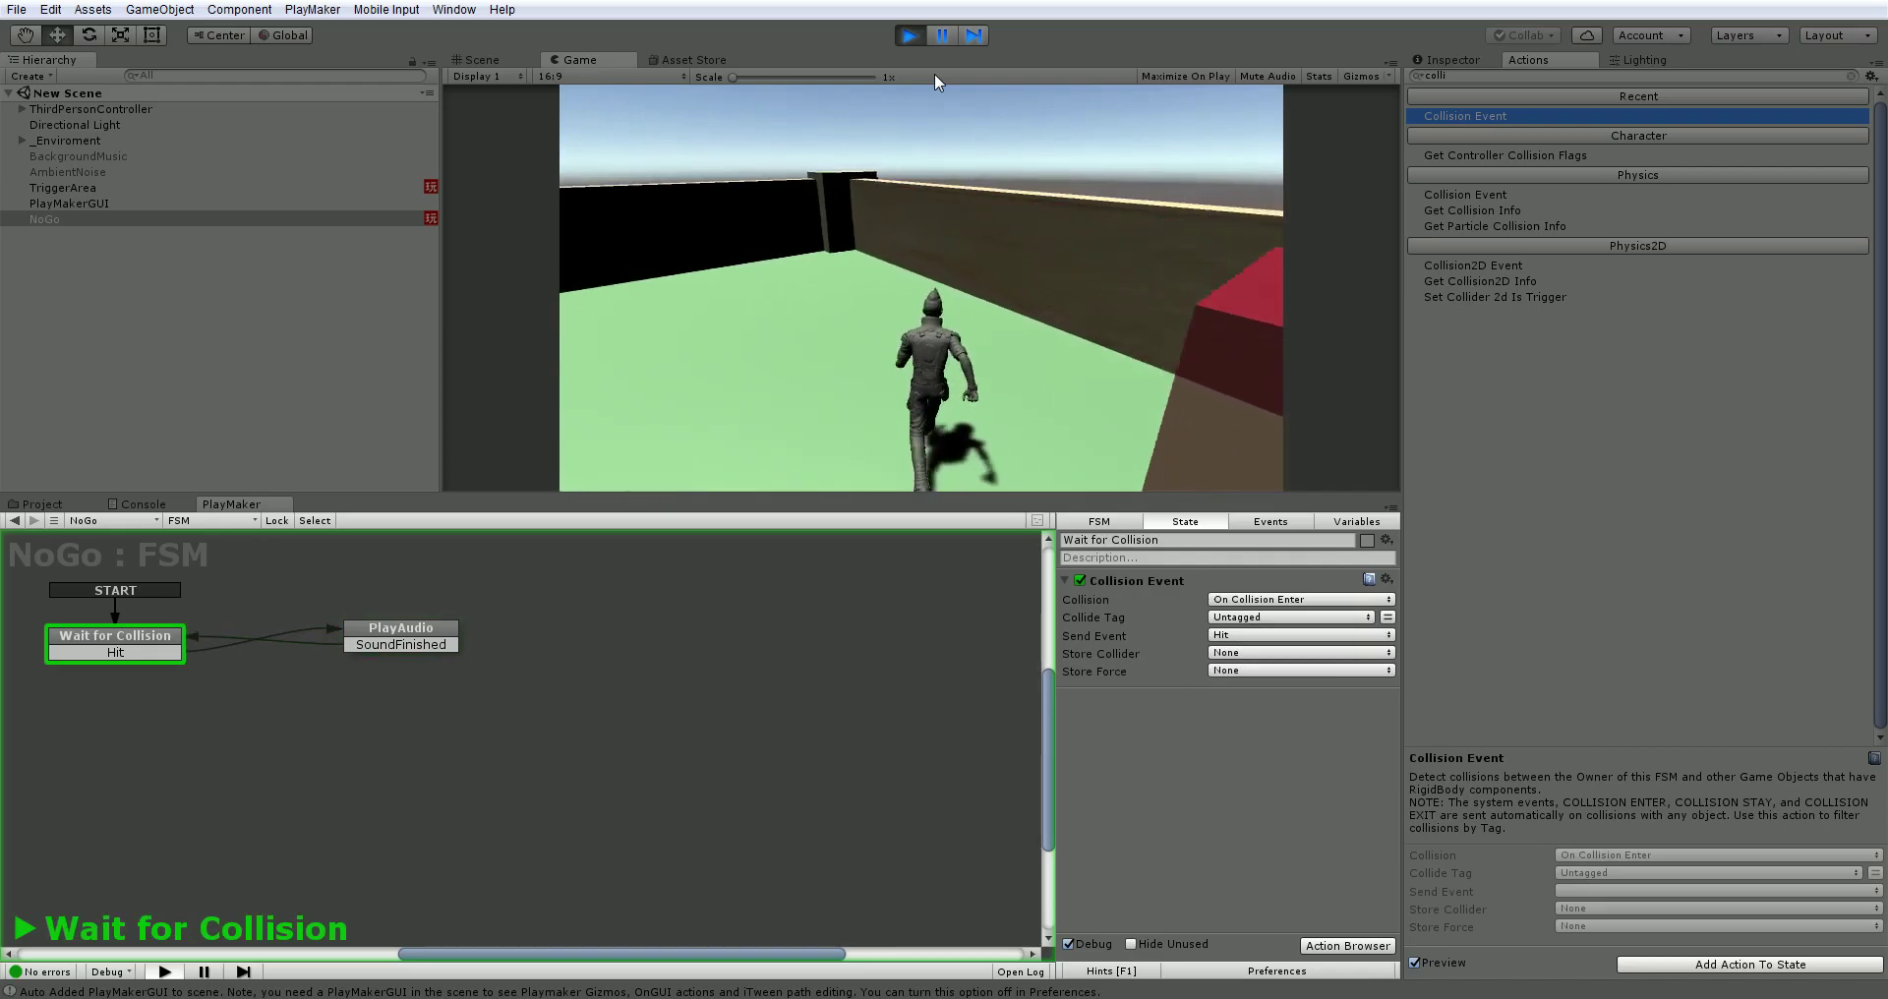
key(w)
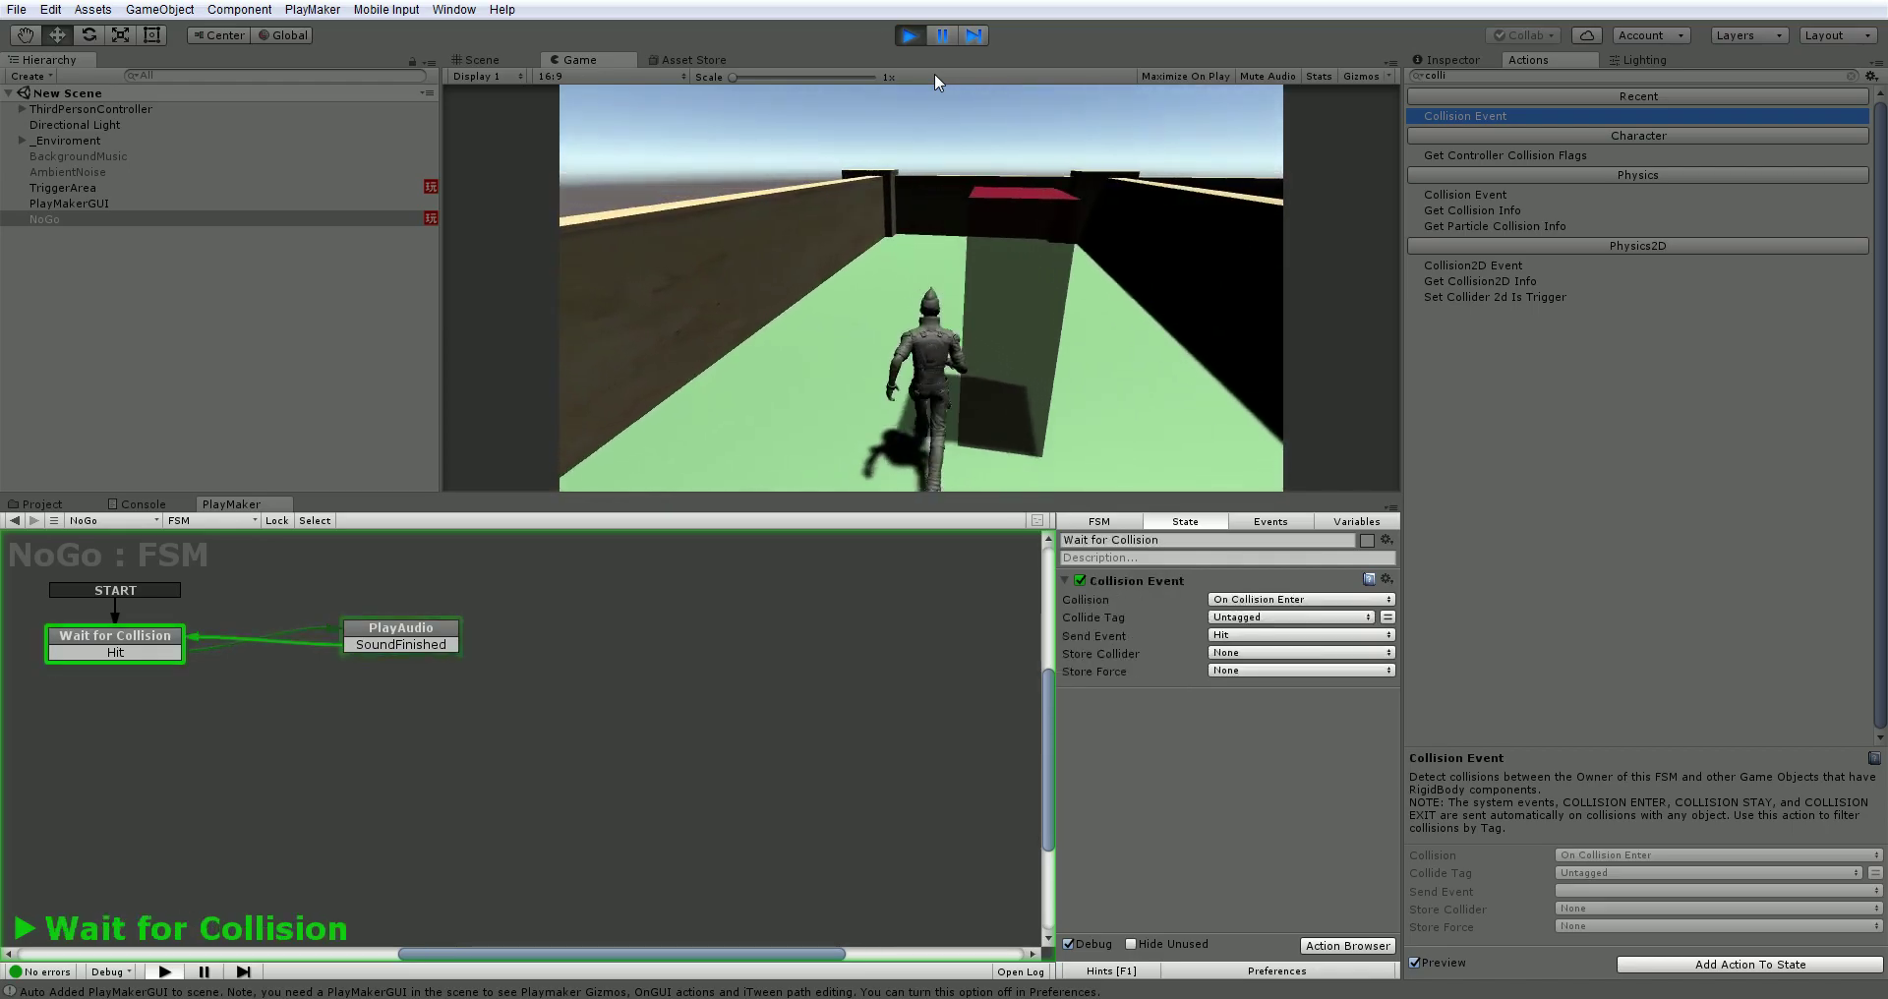
key(w)
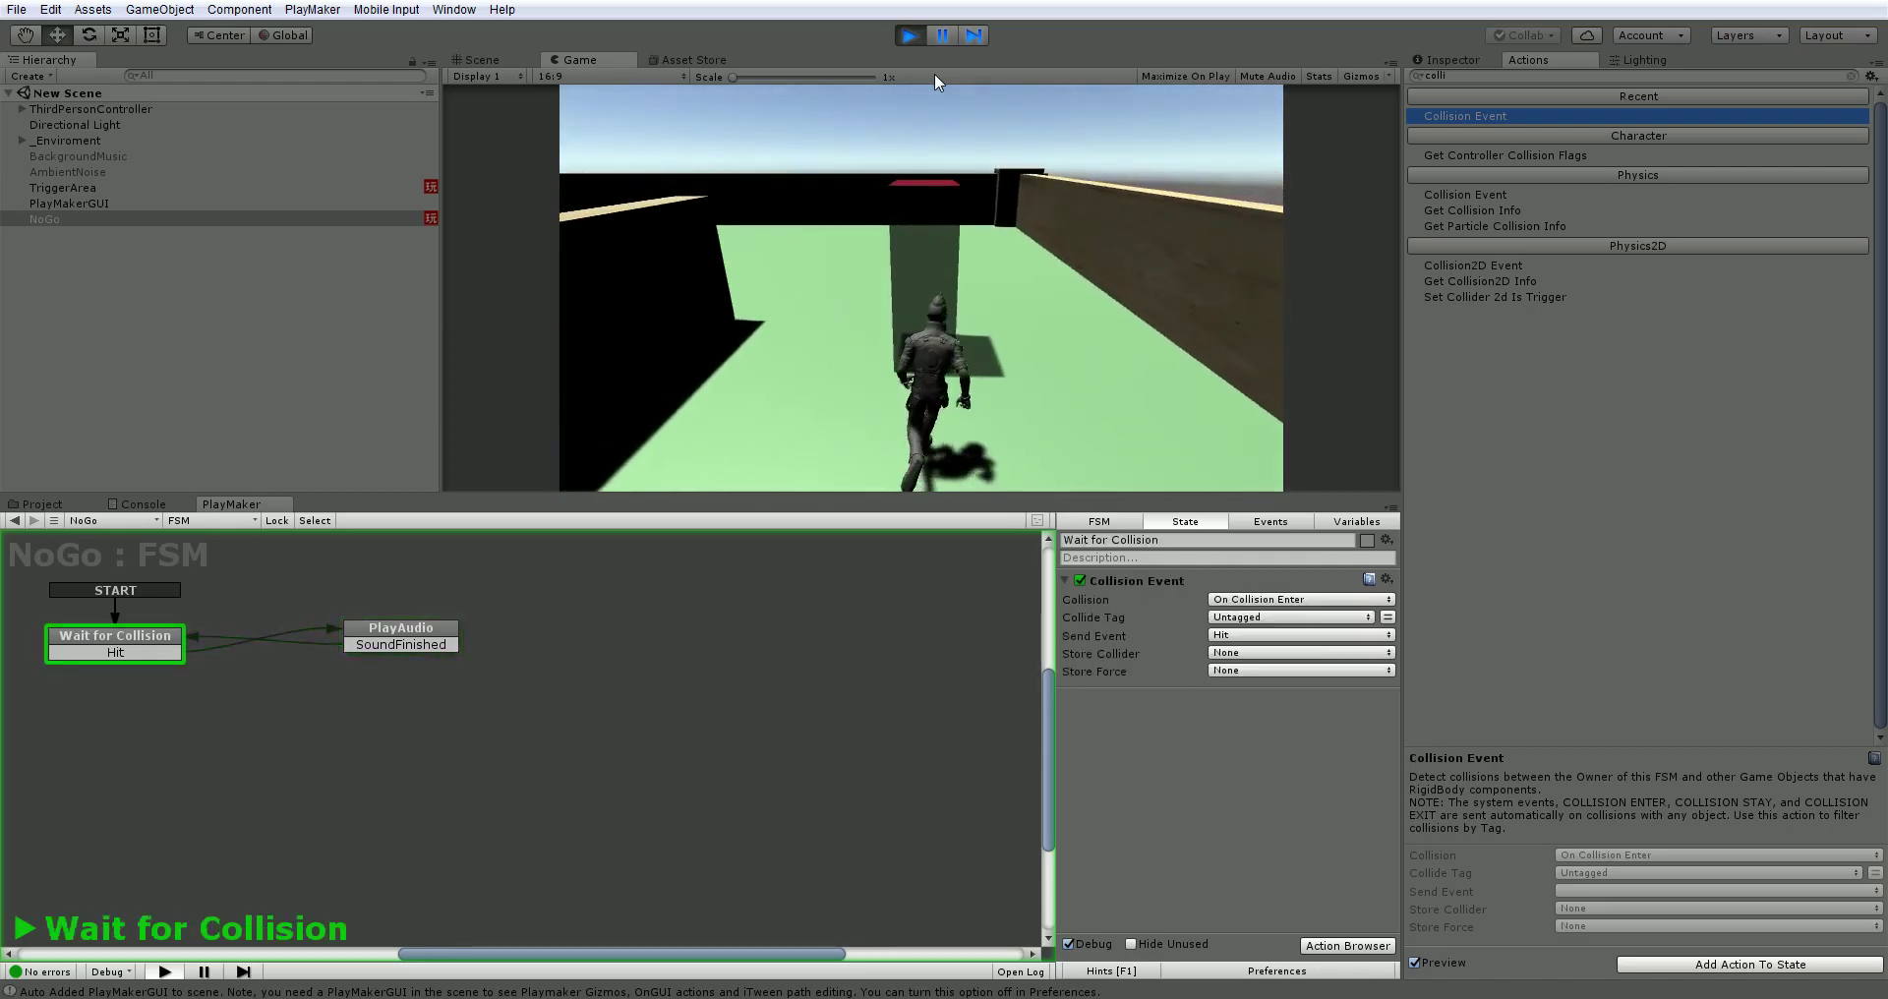
key(w)
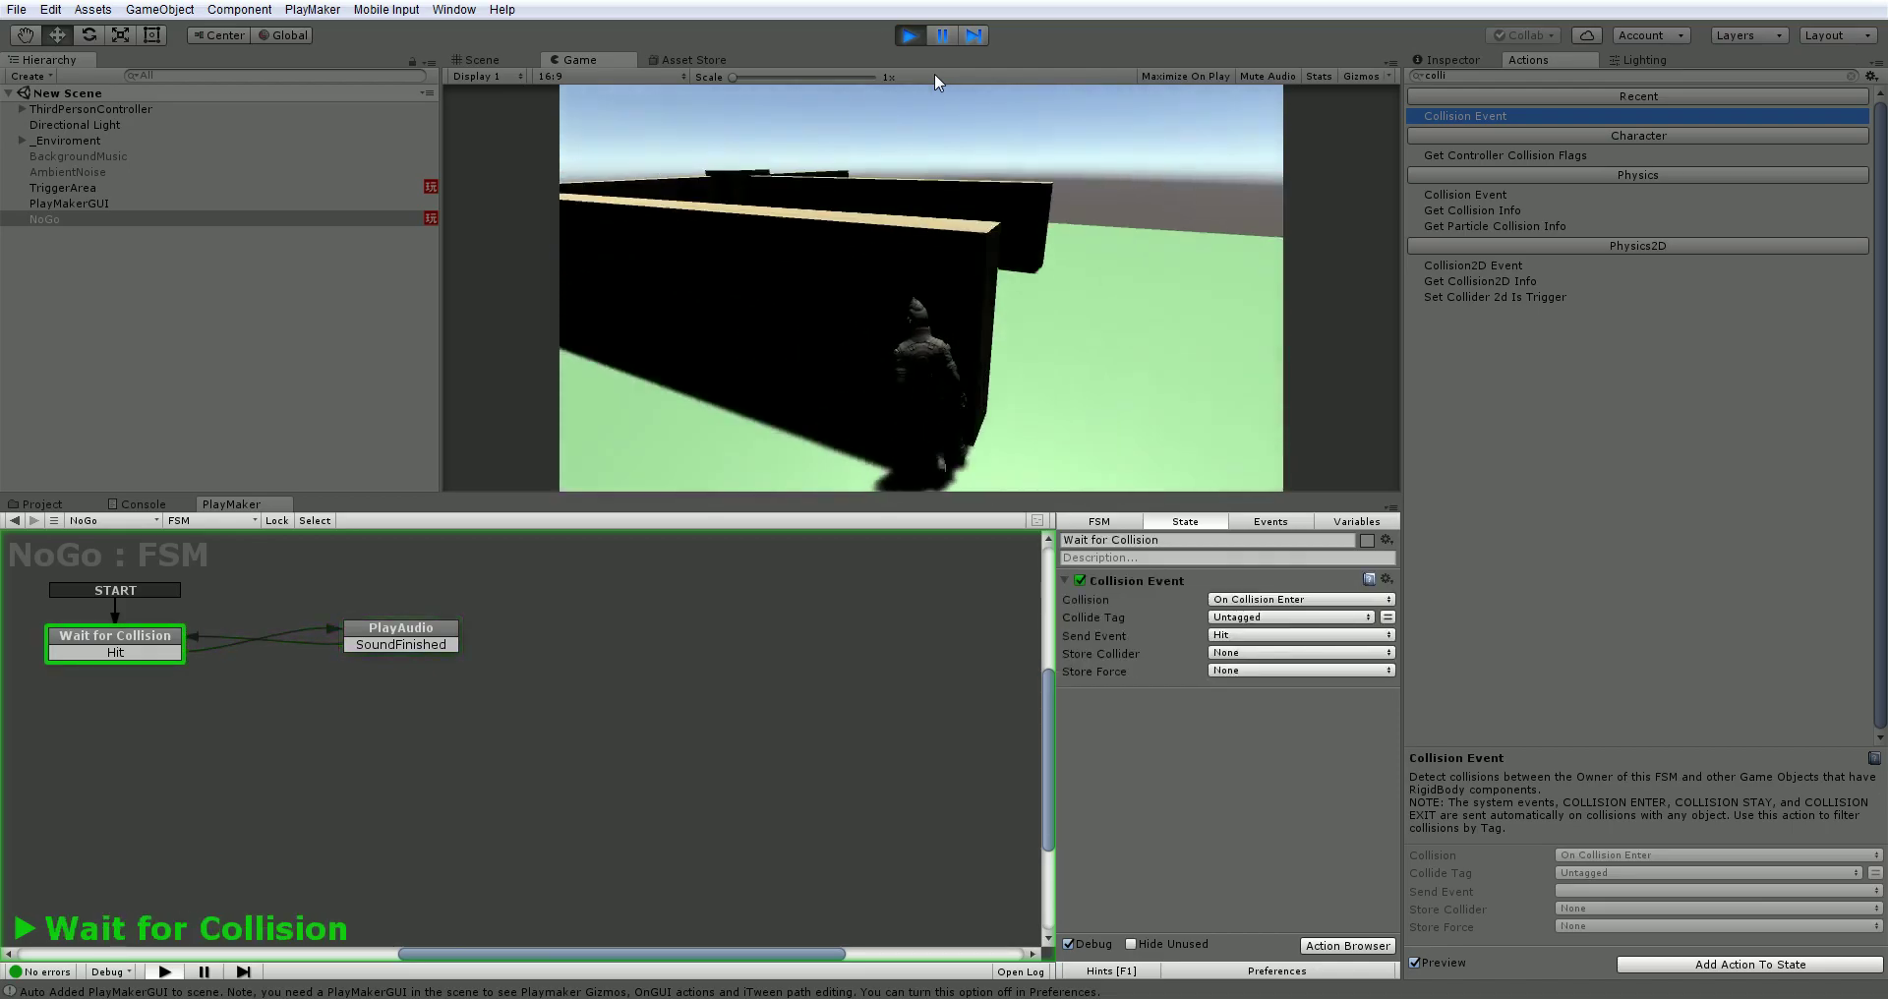
key(w)
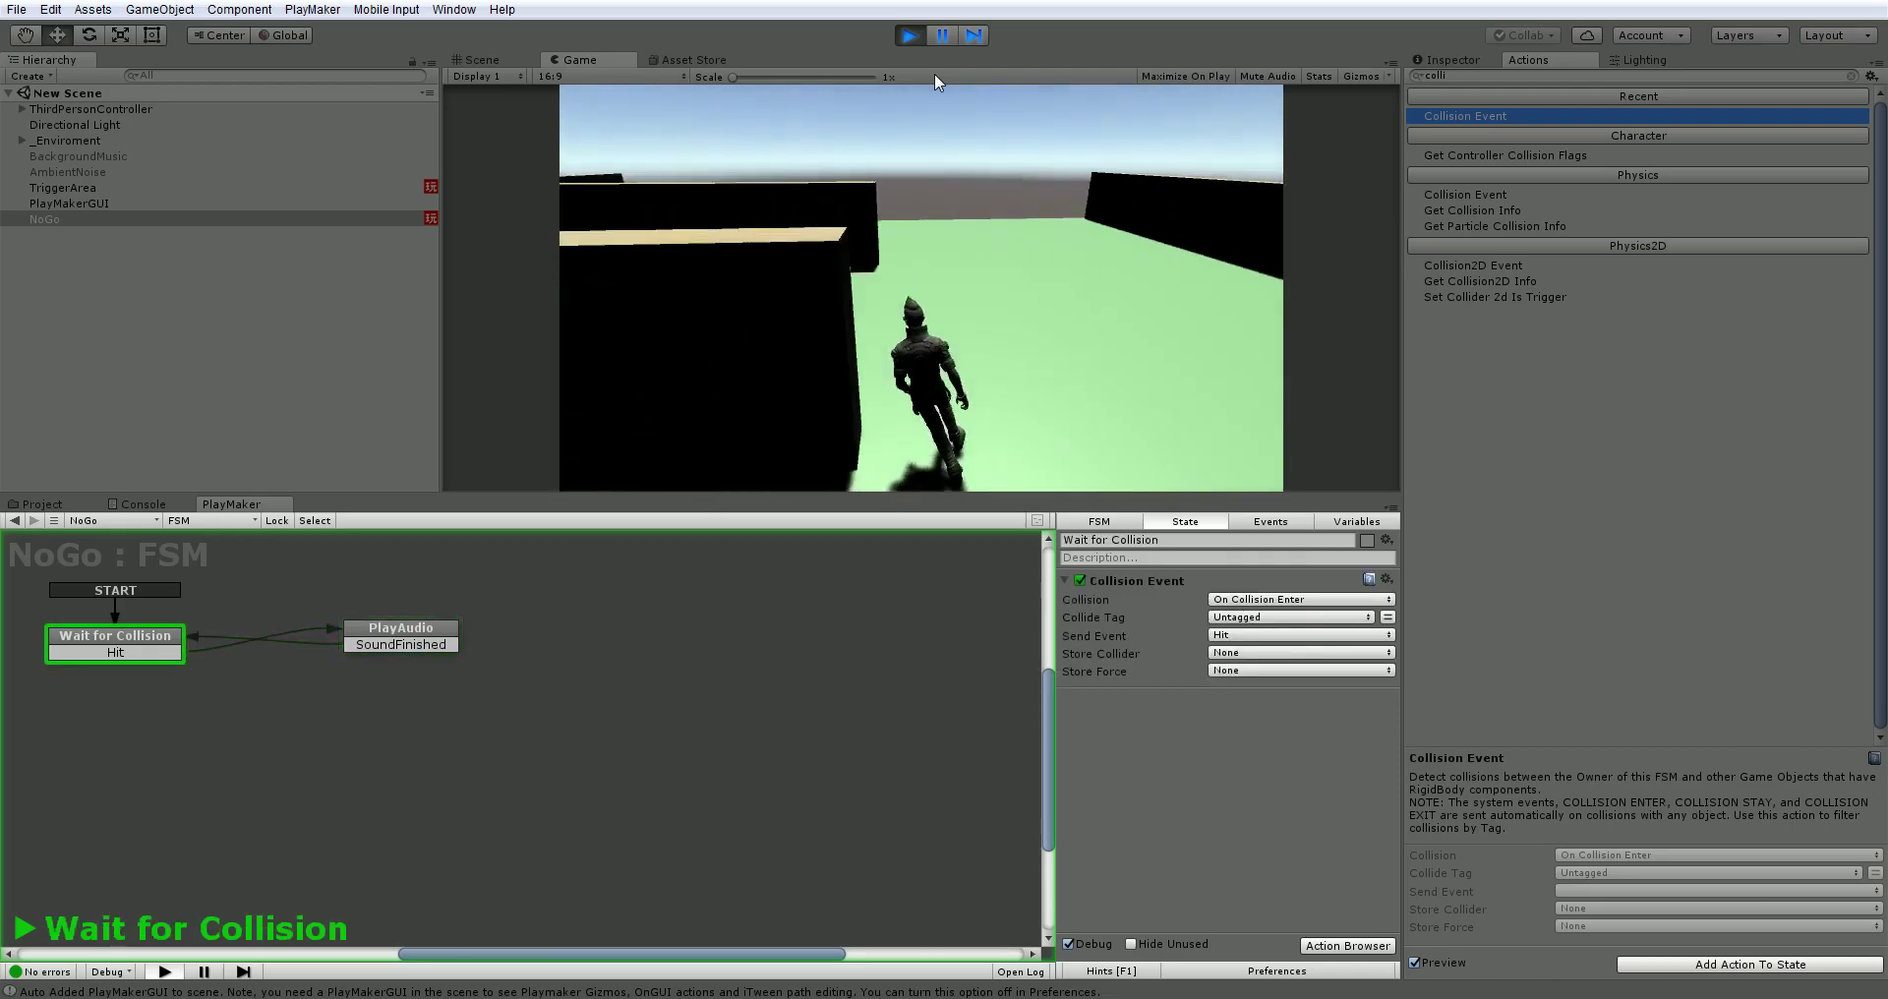
key(w)
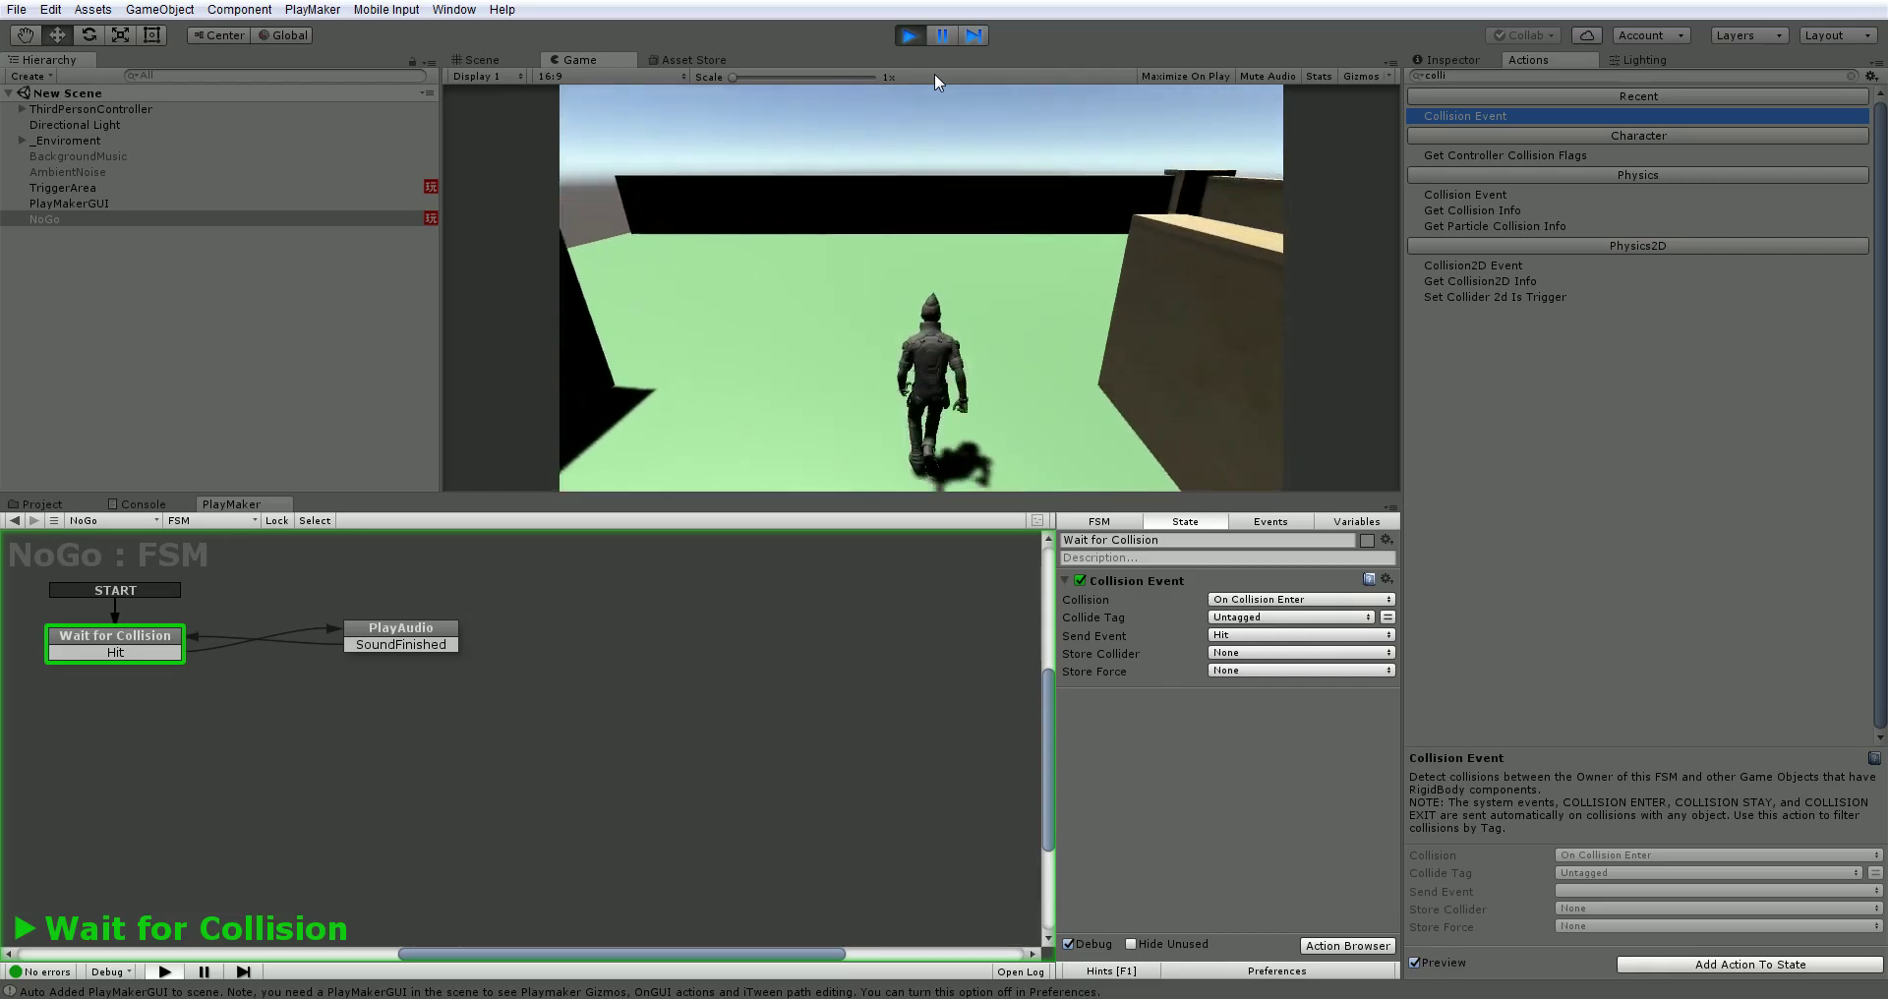
key(w)
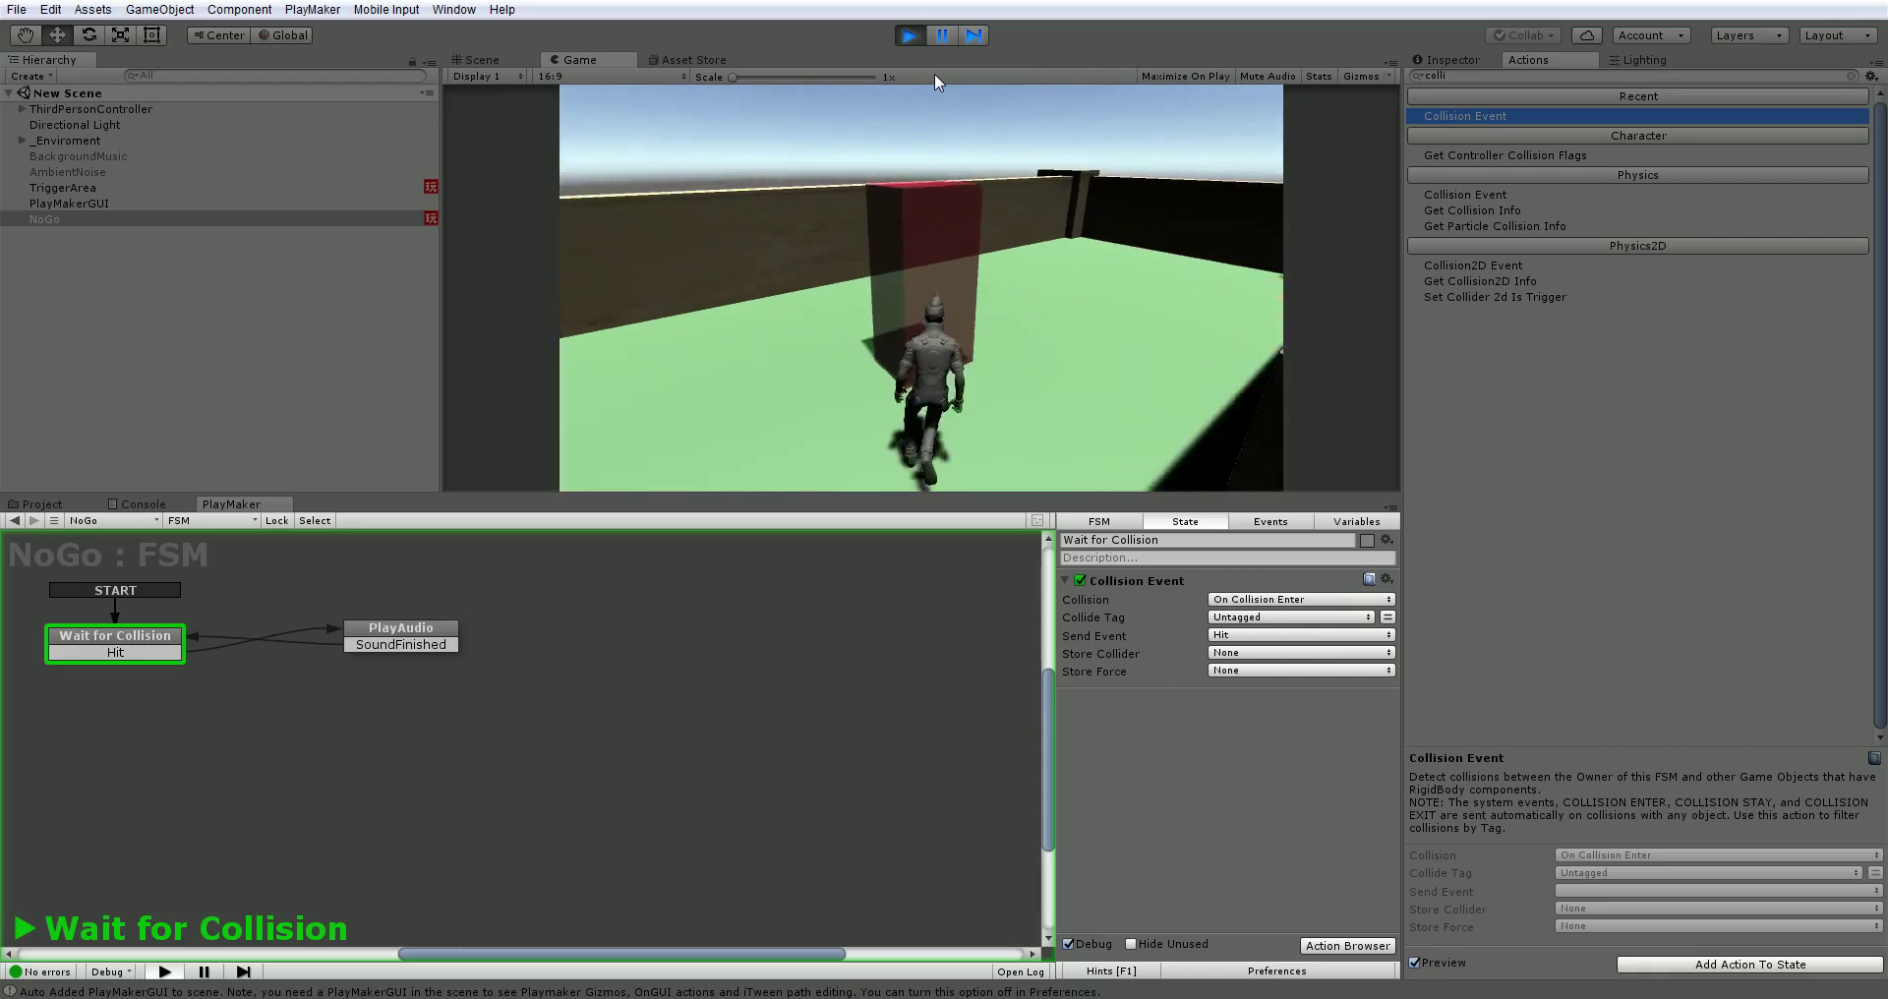
key(w)
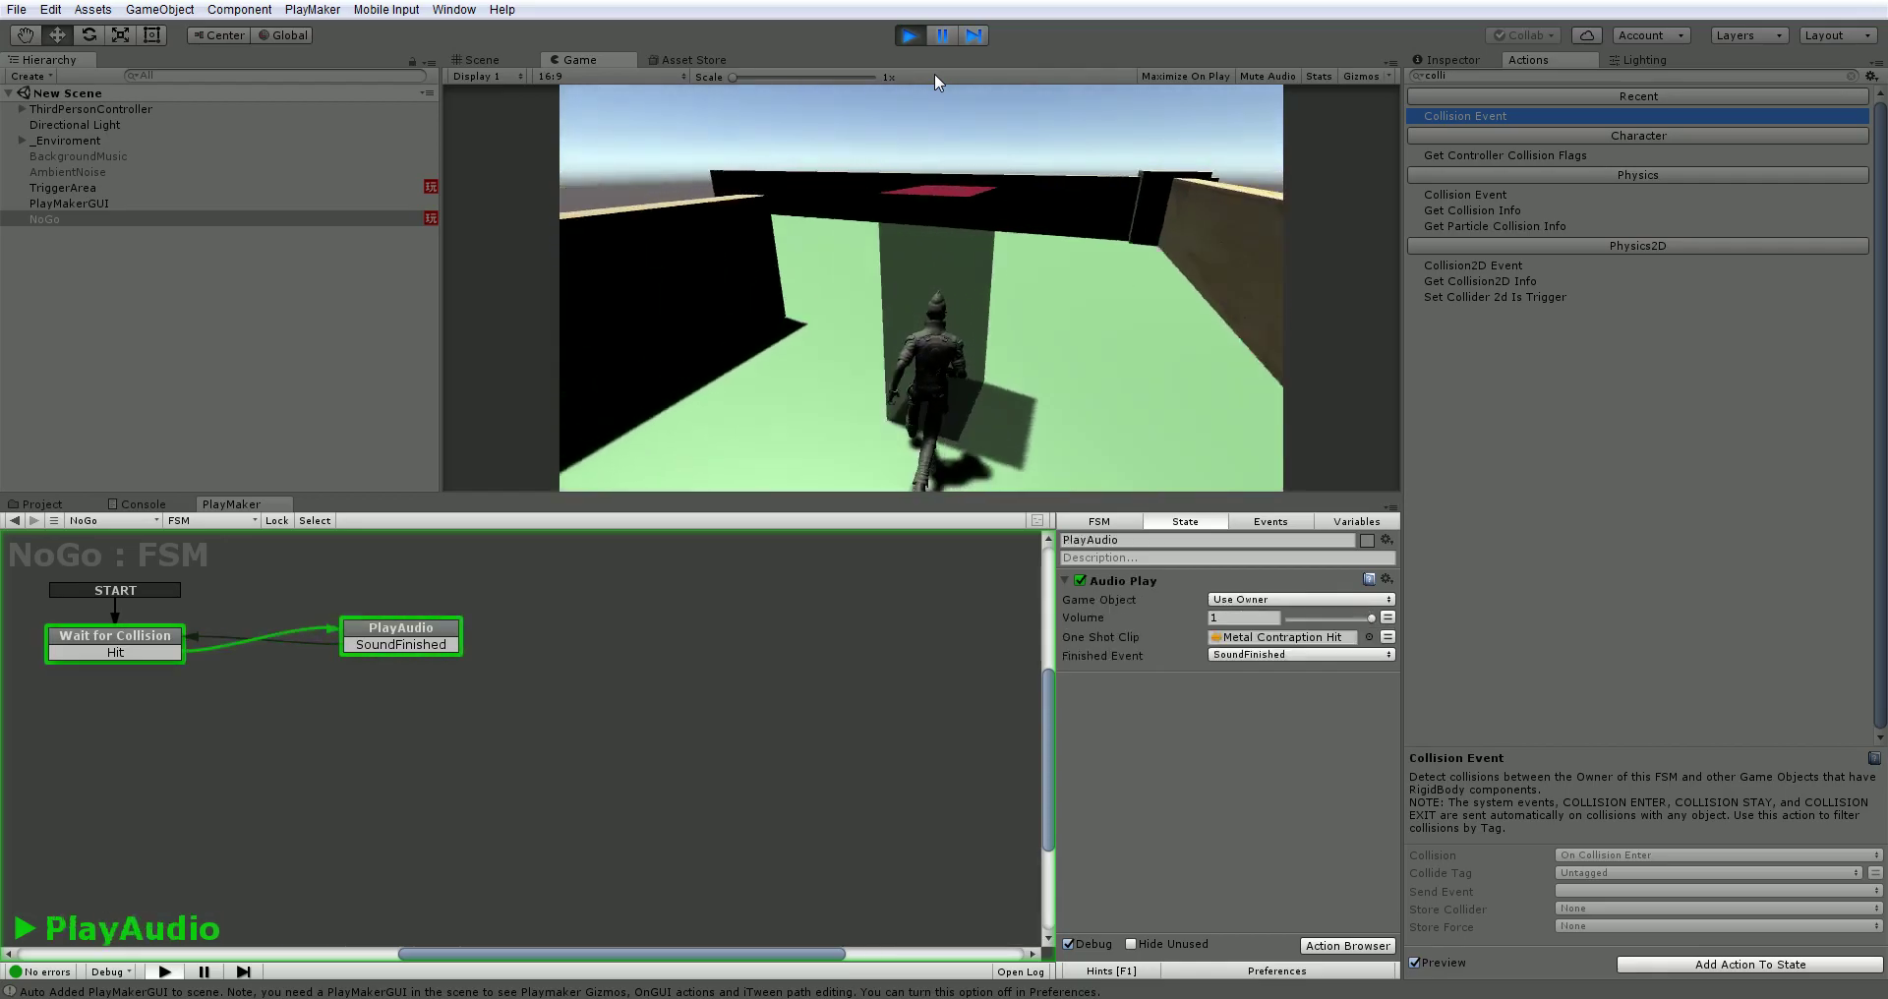
key(d)
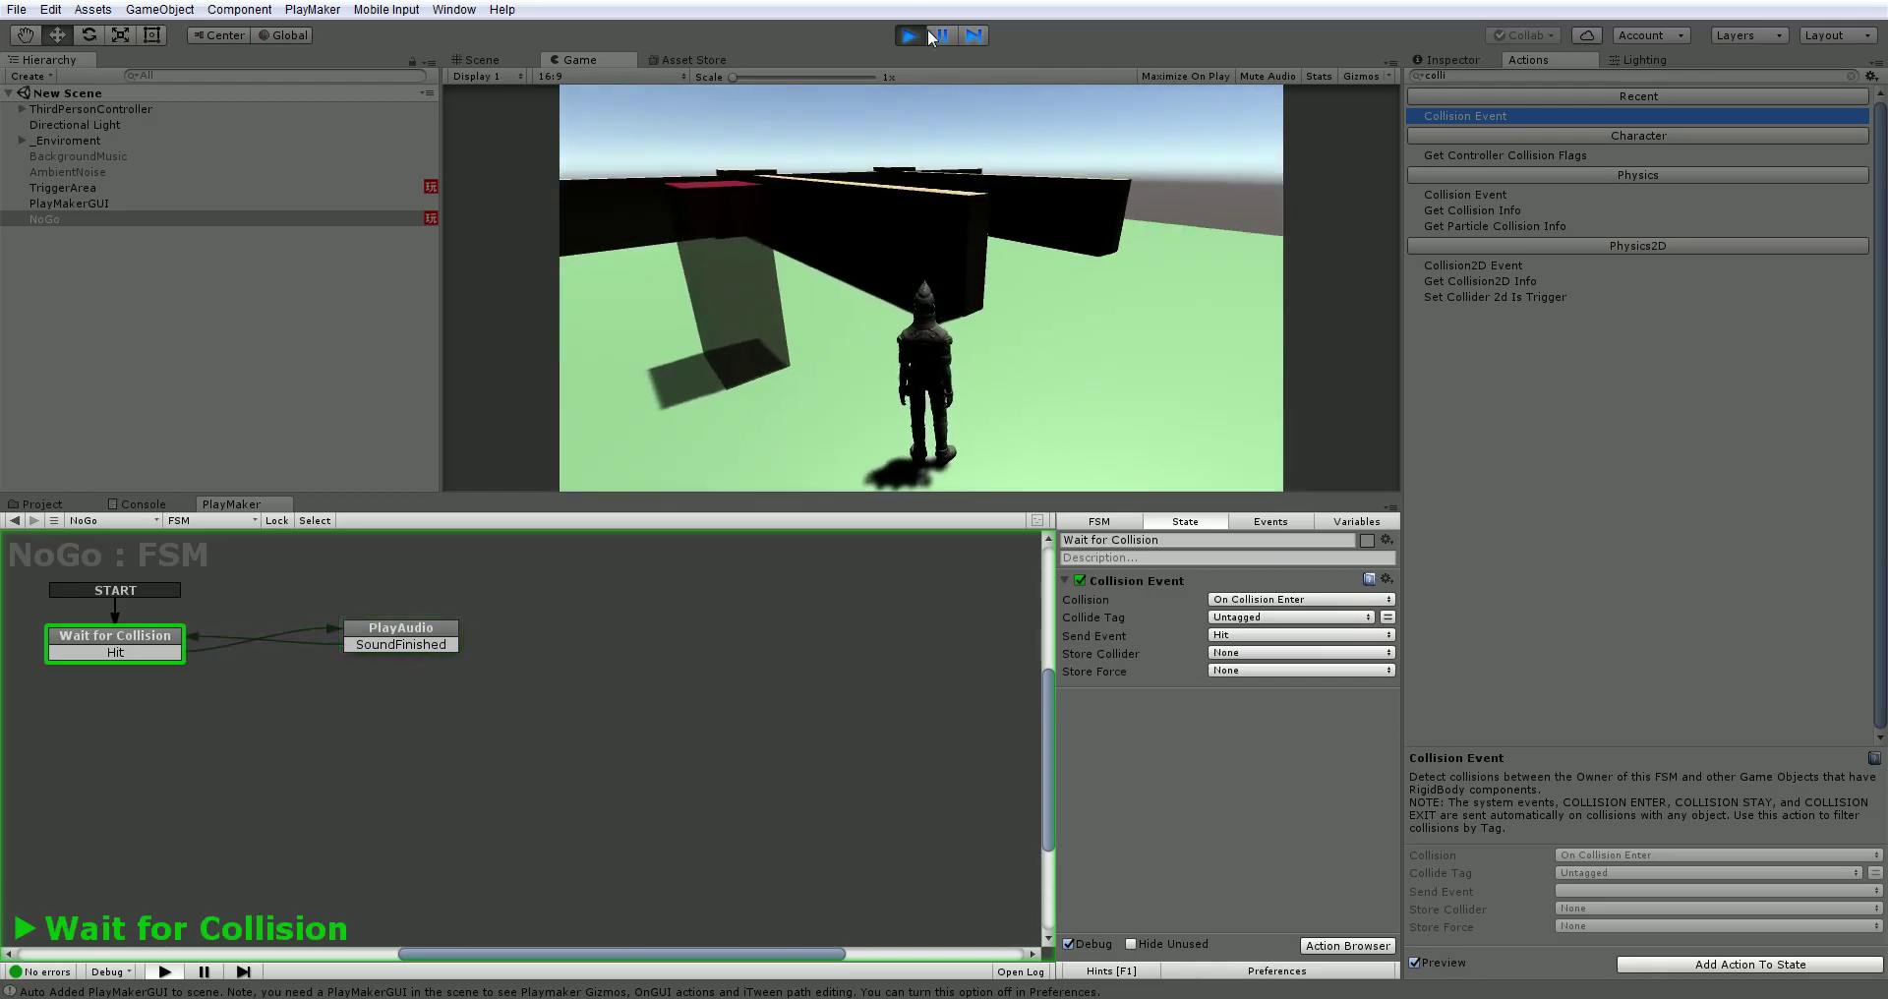
Step: Exit play mode with the Play button
click(925, 35)
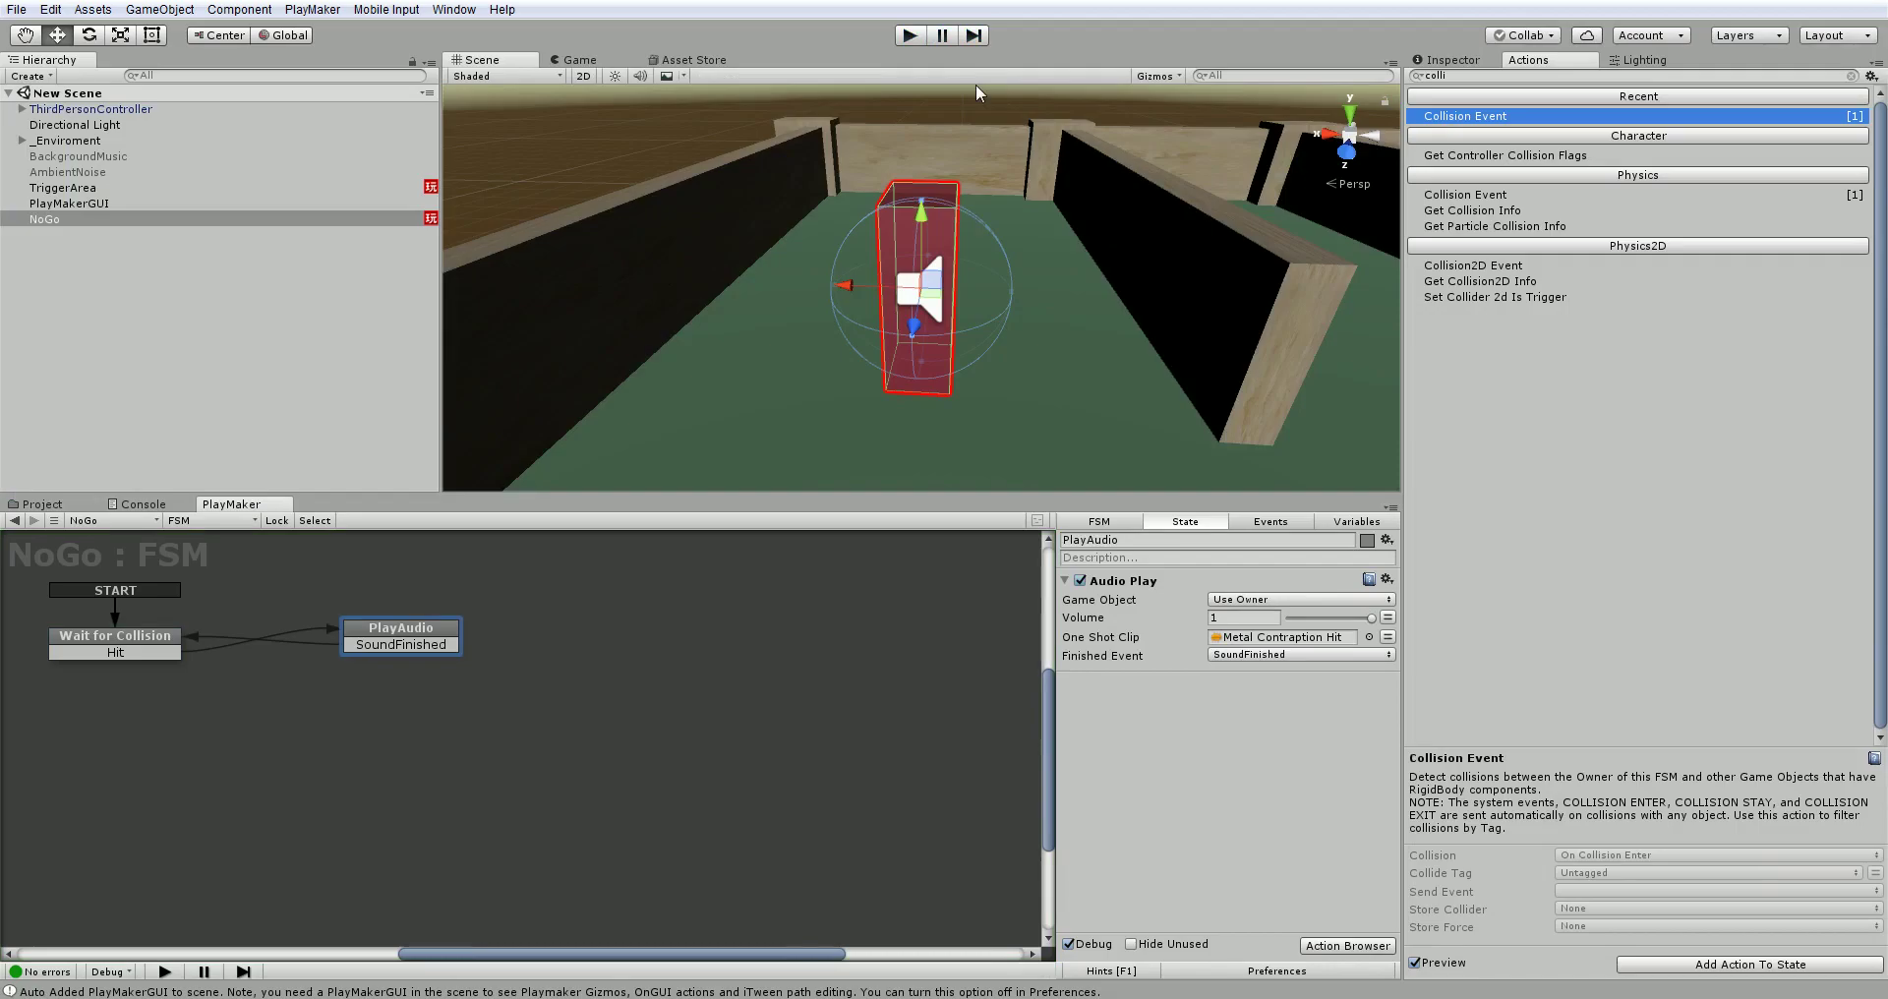